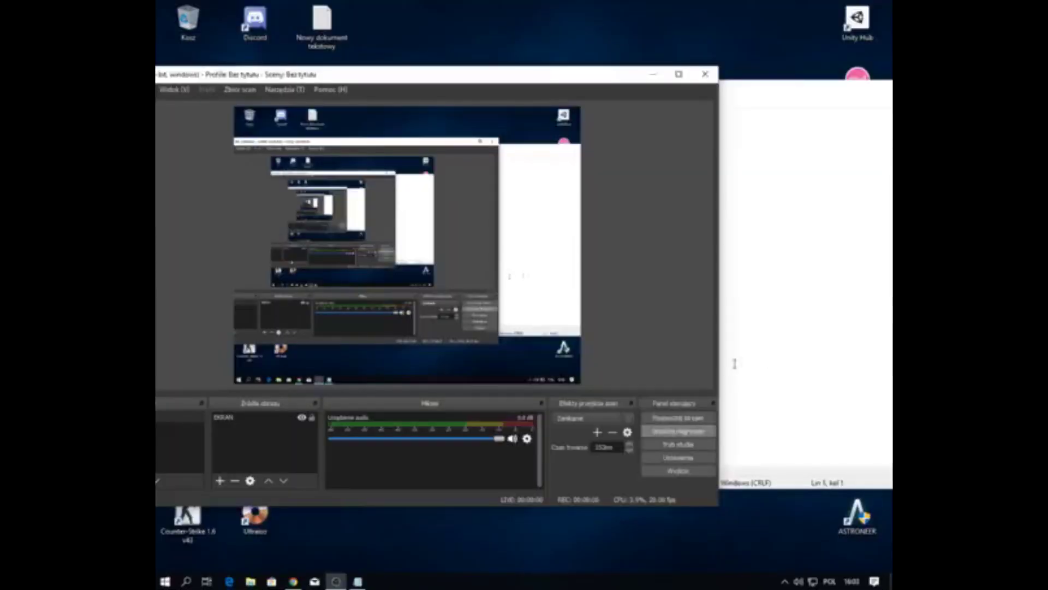
# - Bring the blank Notepad window forward, clear the test letters, and move it further left
pyautogui.click(734, 363)
pyautogui.write('si')
pyautogui.press('BackSpace')
pyautogui.press('BackSpace')
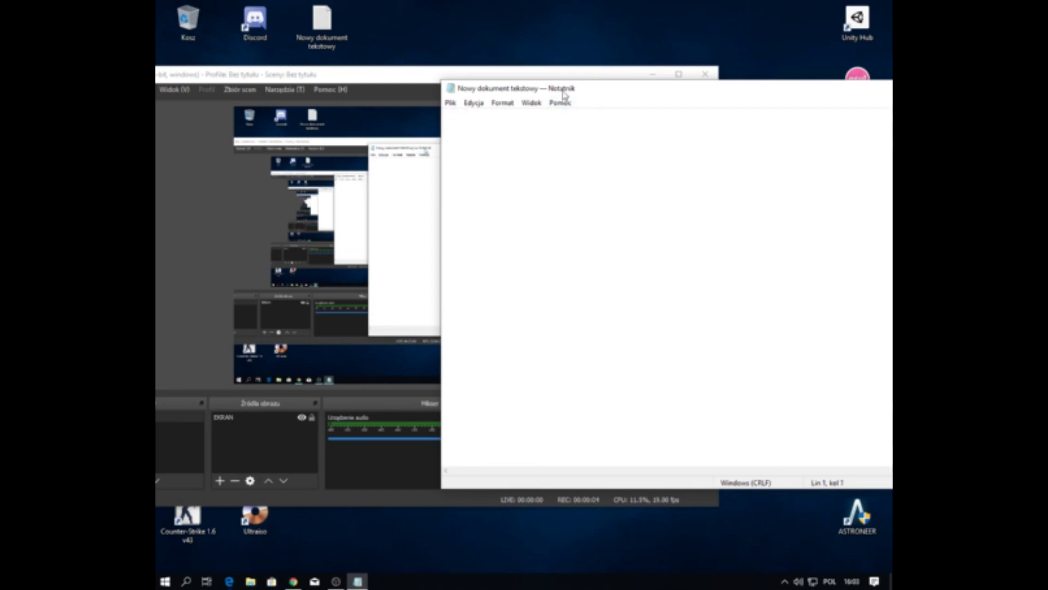
pyautogui.moveTo(564, 94); pyautogui.dragTo(431, 95)
# - Type the opening 'SIEMA' greeting introducing the author, correcting the typos
pyautogui.write('SIE')
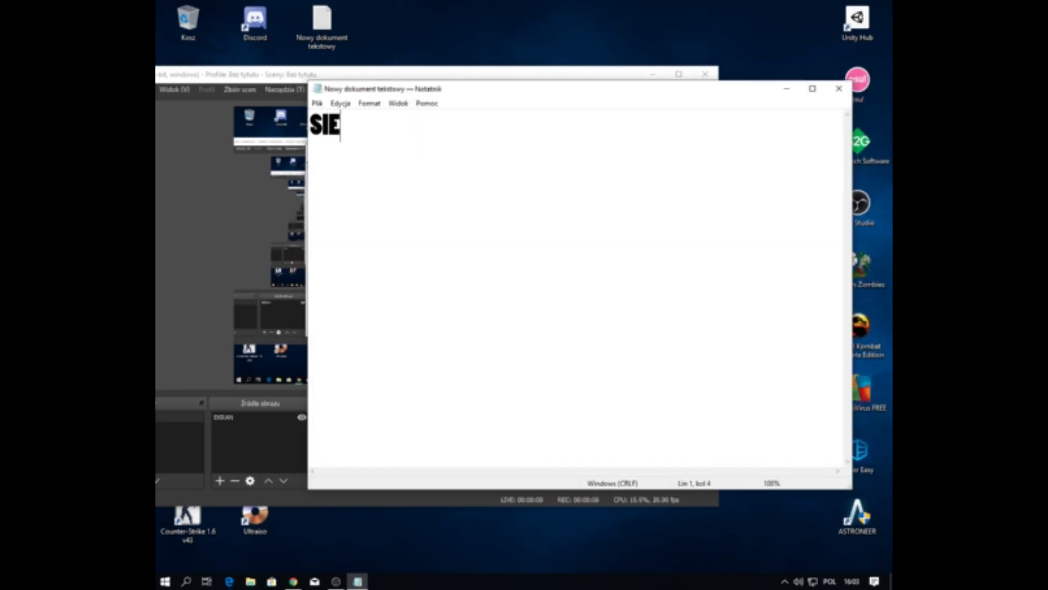
pyautogui.write('MA STEJ STRONY FLAC')
pyautogui.press('BackSpace')
pyautogui.press('BackSpace')
pyautogui.press('BackSpace')
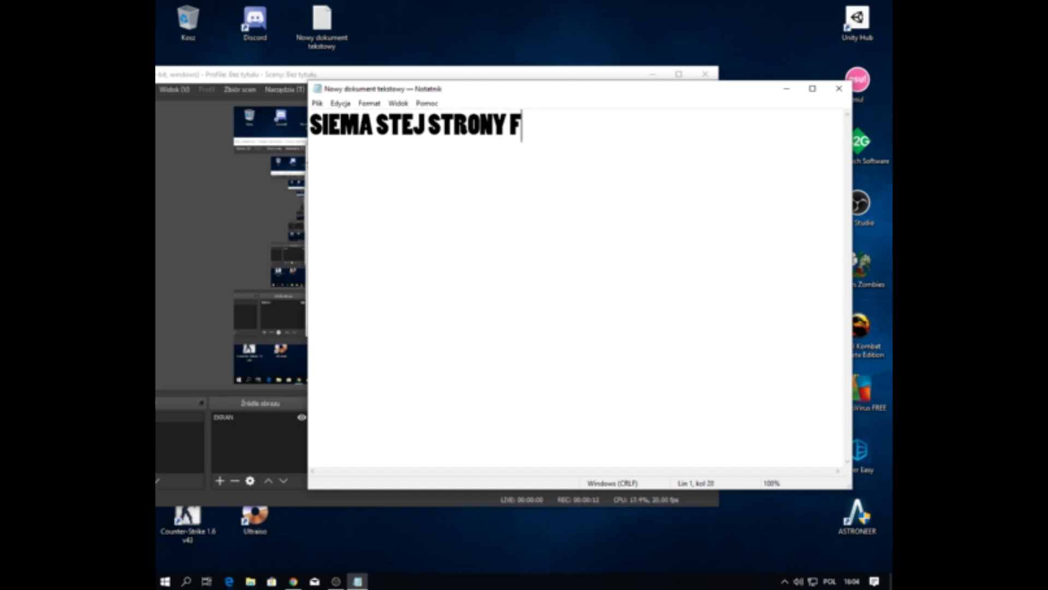
pyautogui.write('LACZKI()')
pyautogui.press('BackSpace')
pyautogui.press('BackSpace')
pyautogui.write('901  ')
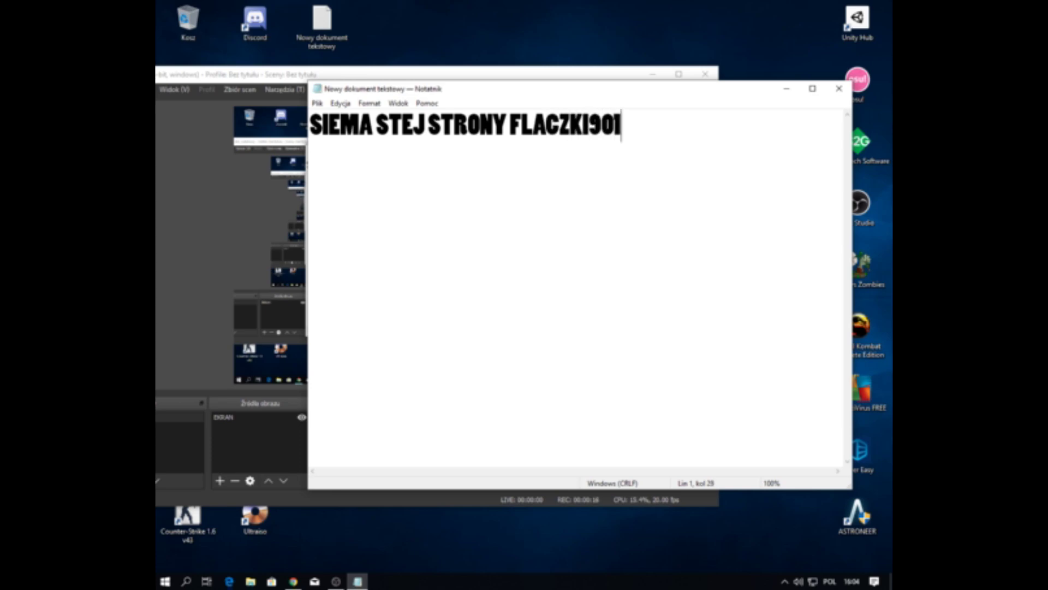
pyautogui.write('w')
pyautogui.press('BackSpace')
# - Continue the line with 'W DZISIAJSZYM PORADNIKU JEST JAK POBRAC GIMP' and start a new line
pyautogui.write('W D')
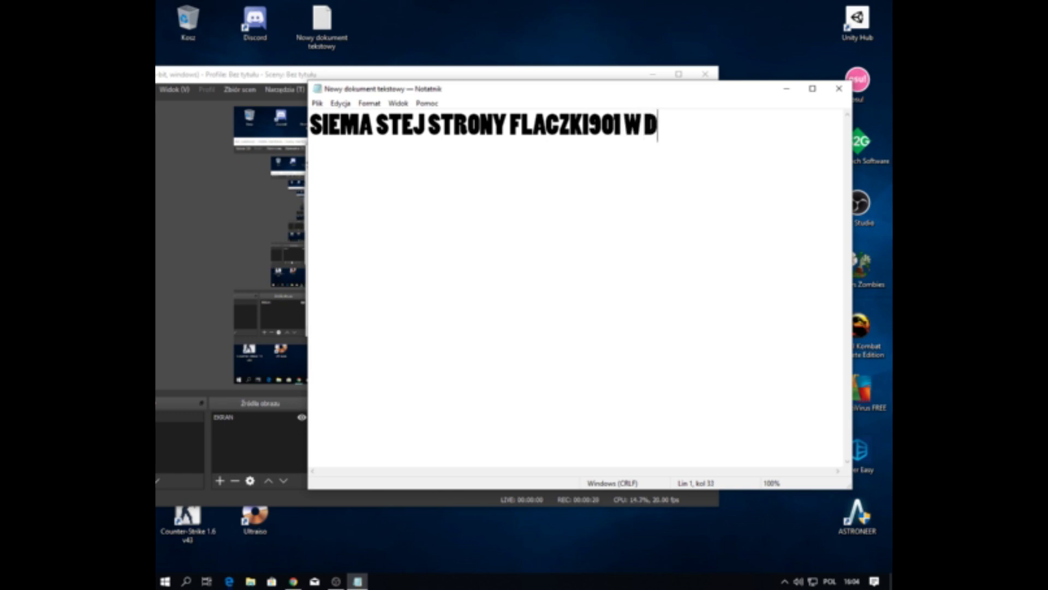
pyautogui.write('ZISIAJSZYM ODCIN')
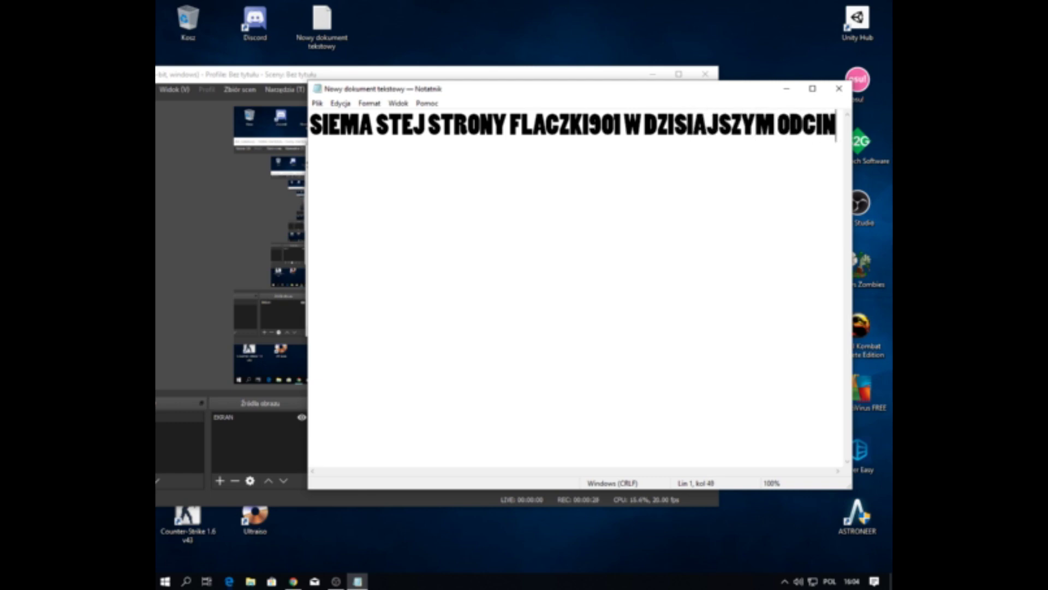
pyautogui.write('KU ')
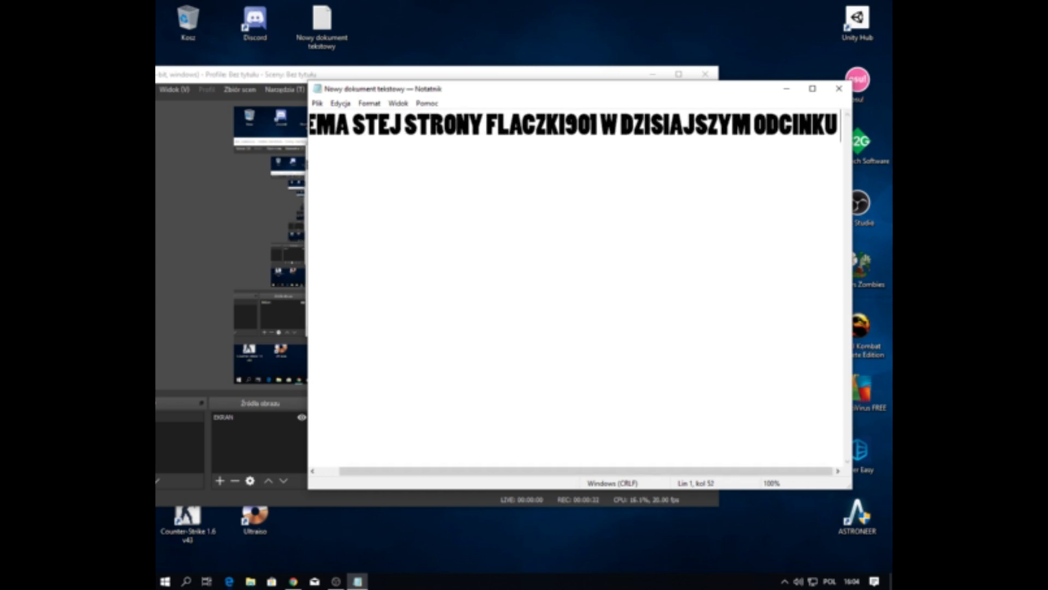
pyautogui.write('PO')
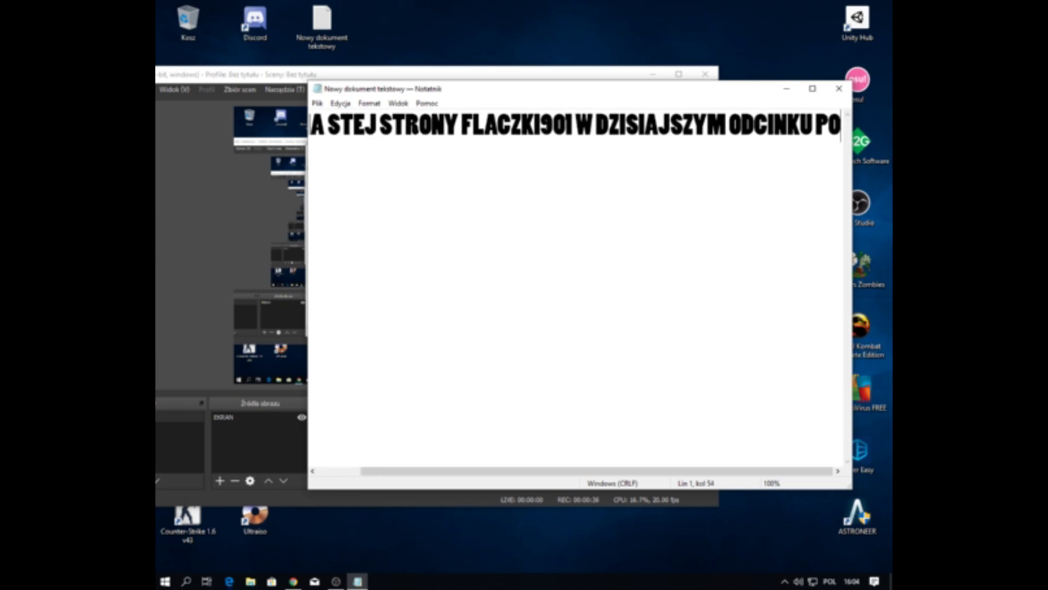
pyautogui.press('BackSpace')
pyautogui.press('BackSpace')
pyautogui.press('BackSpace')
pyautogui.press('BackSpace')
pyautogui.press('BackSpace')
pyautogui.press('BackSpace')
pyautogui.press('BackSpace')
pyautogui.press('BackSpace')
pyautogui.press('BackSpace')
pyautogui.press('BackSpace')
pyautogui.press('BackSpace')
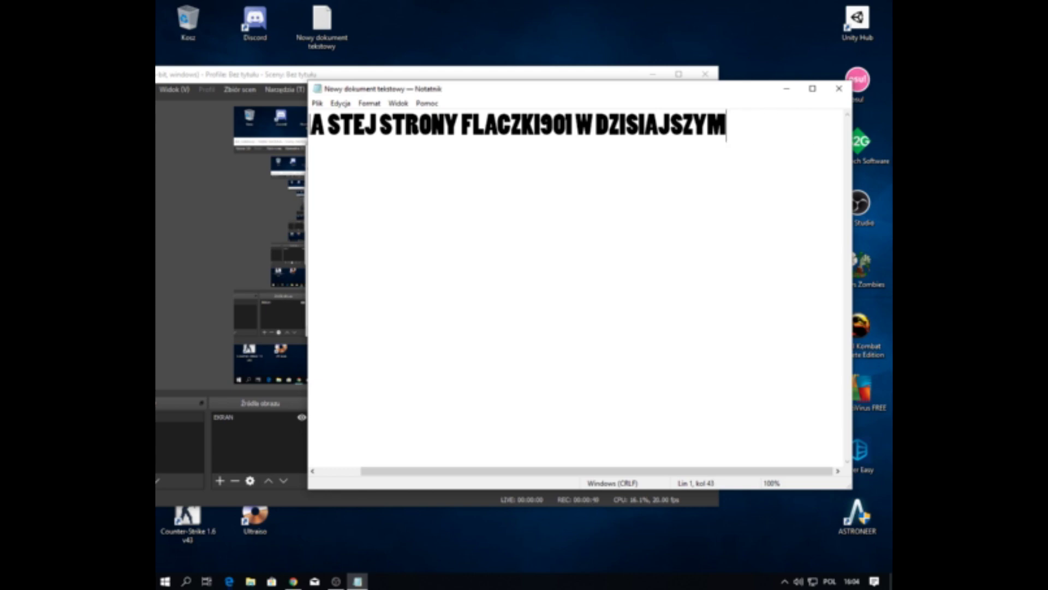
pyautogui.write(' PO')
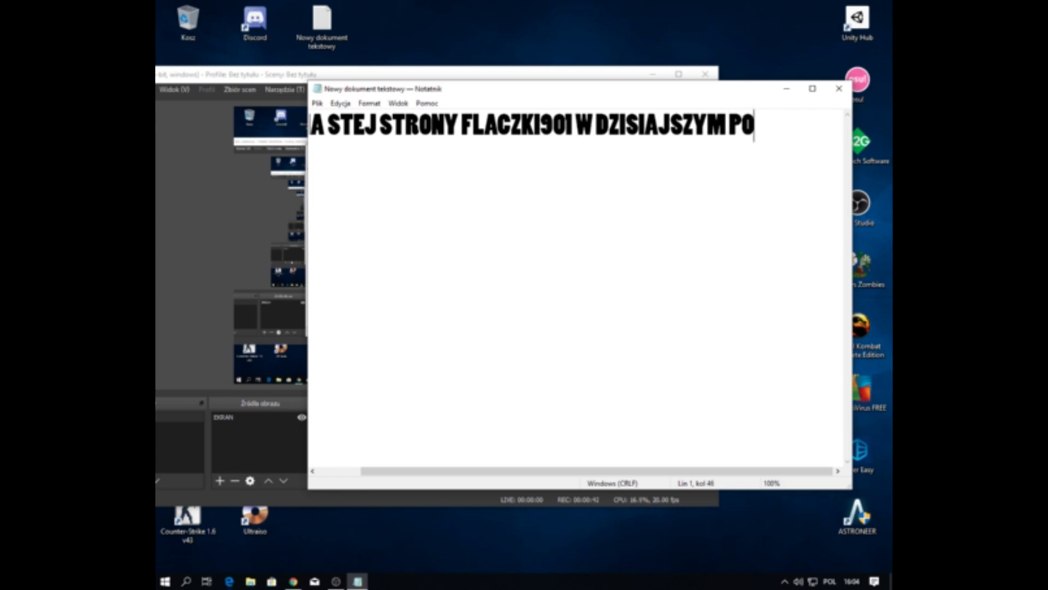
pyautogui.write('RADNIK')
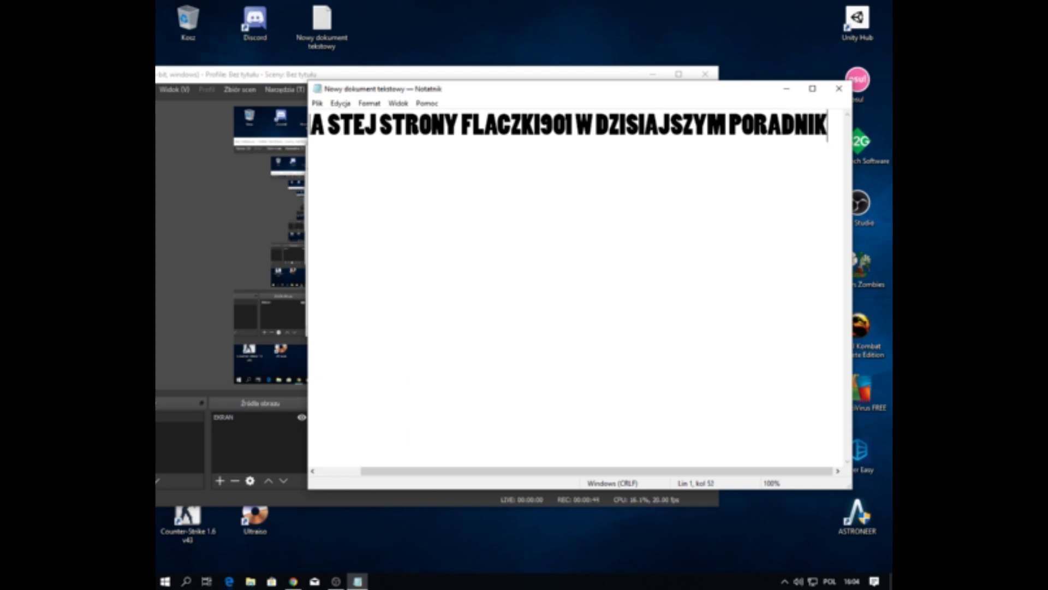
pyautogui.write('U JEST ')
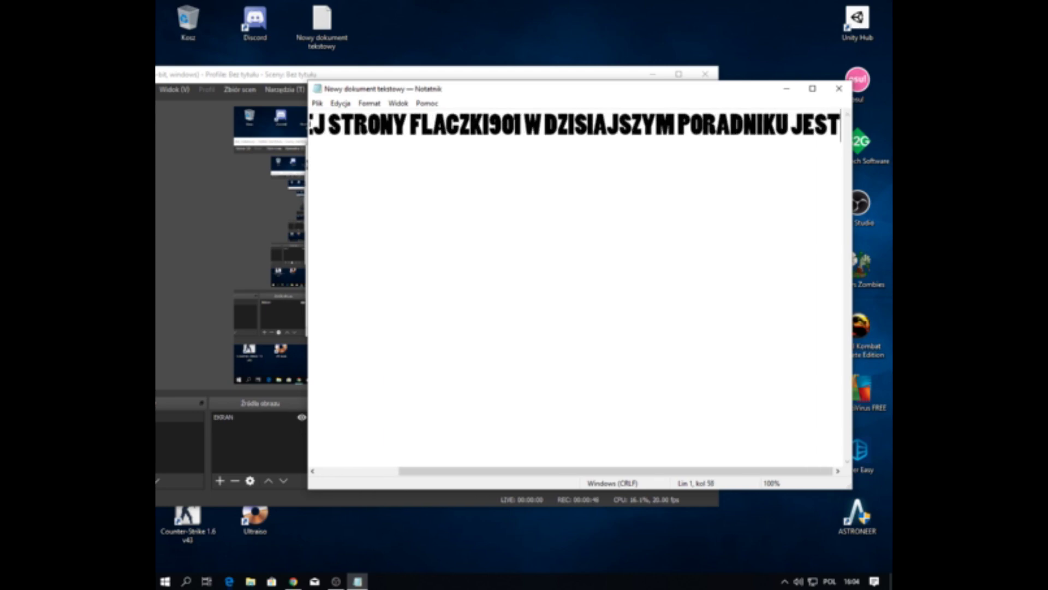
pyautogui.write('JAK POBRAĆ')
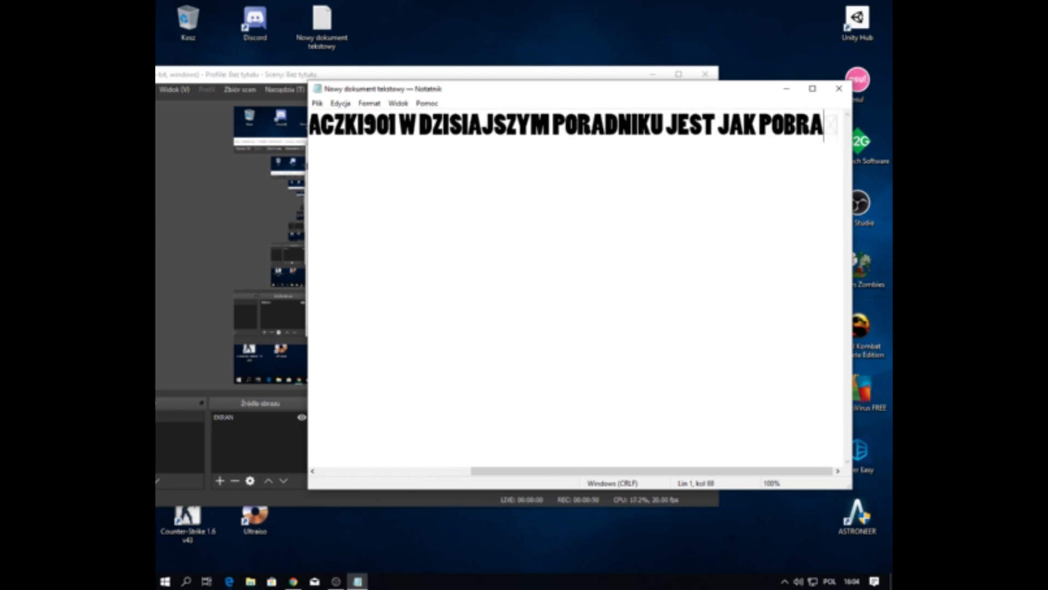
pyautogui.write('ć')
pyautogui.press('BackSpace')
pyautogui.write('C ')
pyautogui.write('GIM')
pyautogui.press('BackSpace')
pyautogui.press('BackSpace')
pyautogui.press('BackSpace')
pyautogui.write('GIM')
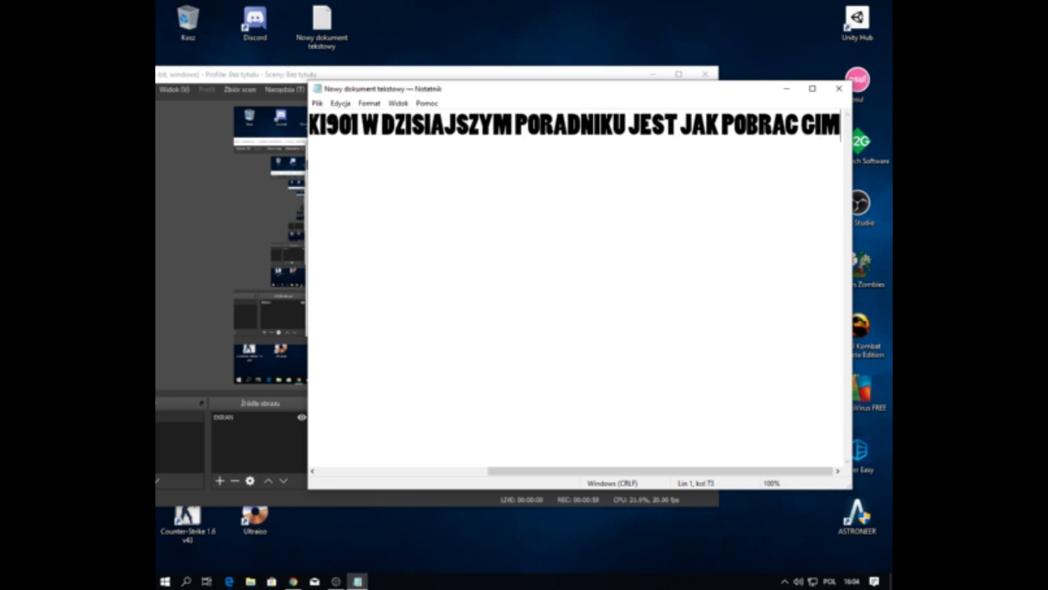
pyautogui.write('P')
pyautogui.press('BackSpace')
pyautogui.write('P')
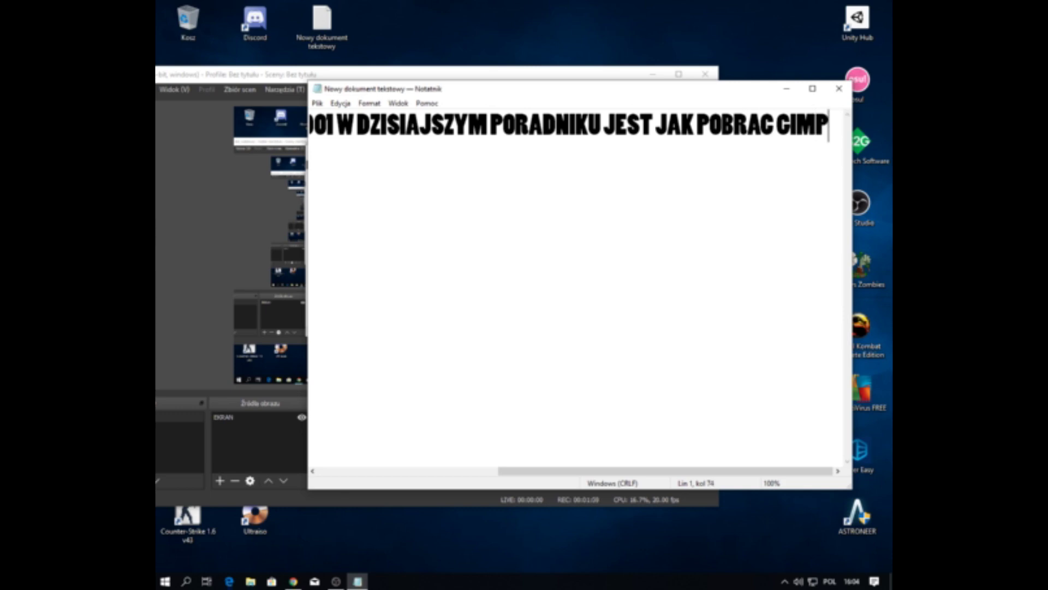
pyautogui.press('Return')
# - Begin line two with 'NIEKTÓRZY NIE WIEDZĄ A JAK POBRAC', fixing broken characters
pyautogui.write('NIE')
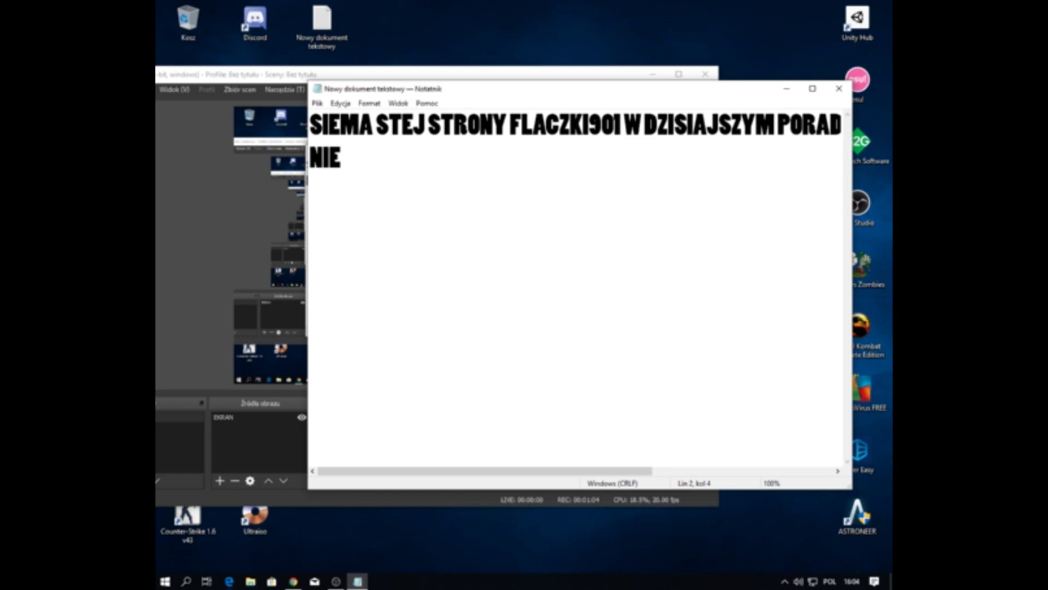
pyautogui.write('KTÓRZY ')
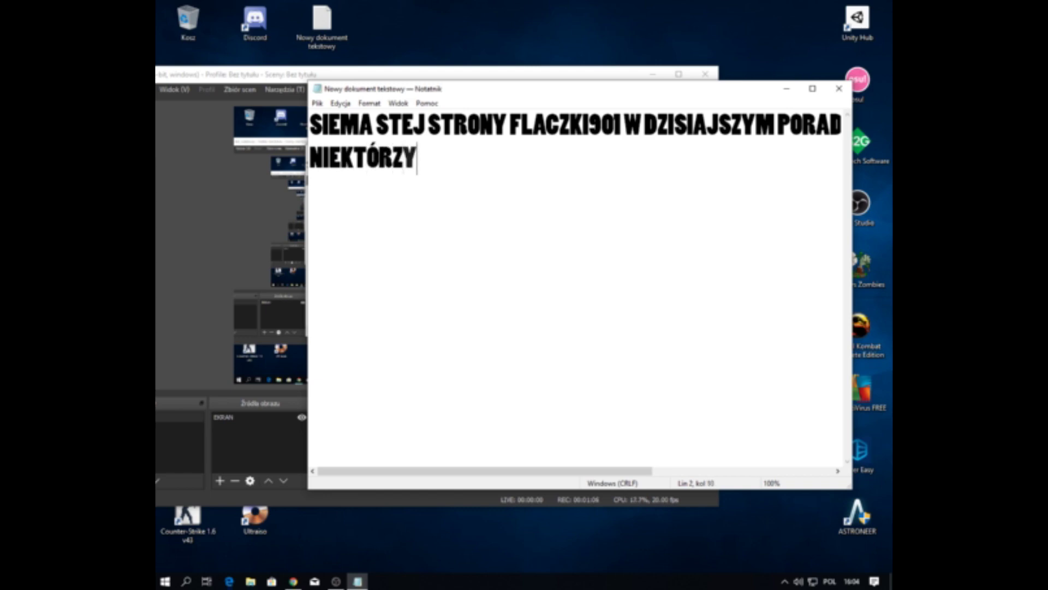
pyautogui.write('NIE WIE')
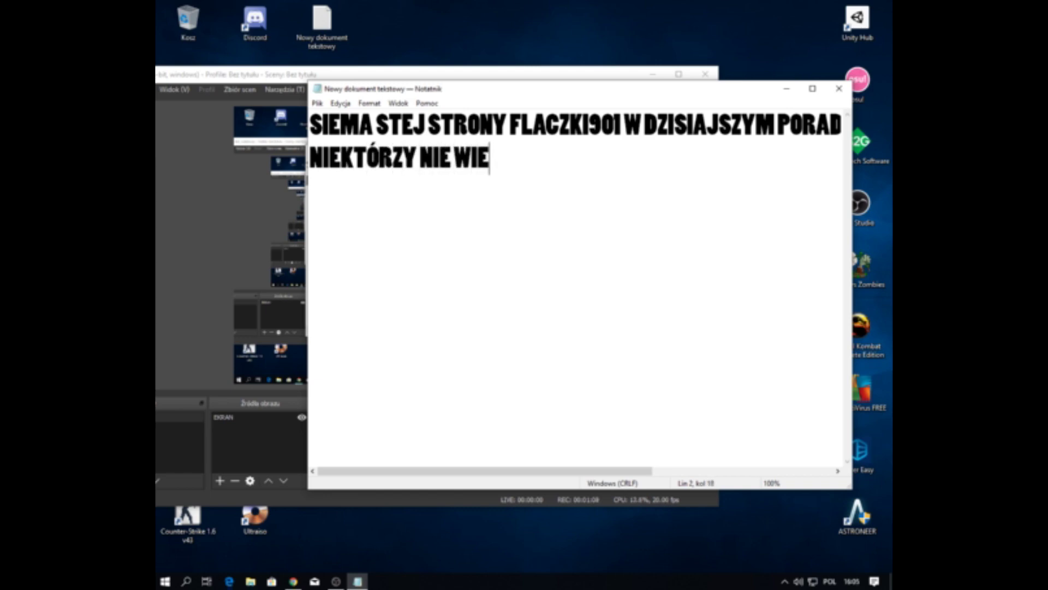
pyautogui.write('DZĄ')
pyautogui.press('BackSpace')
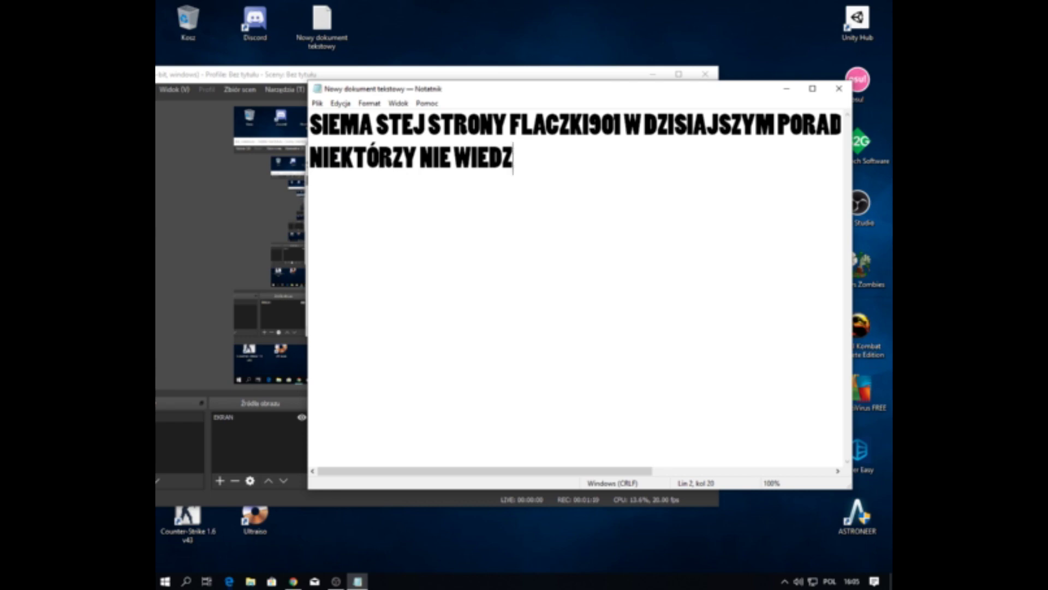
pyautogui.write('Ą')
pyautogui.press('BackSpace')
pyautogui.write('a')
pyautogui.hotkey('shift', 'Left')
pyautogui.write('A ')
pyautogui.write('JAK ')
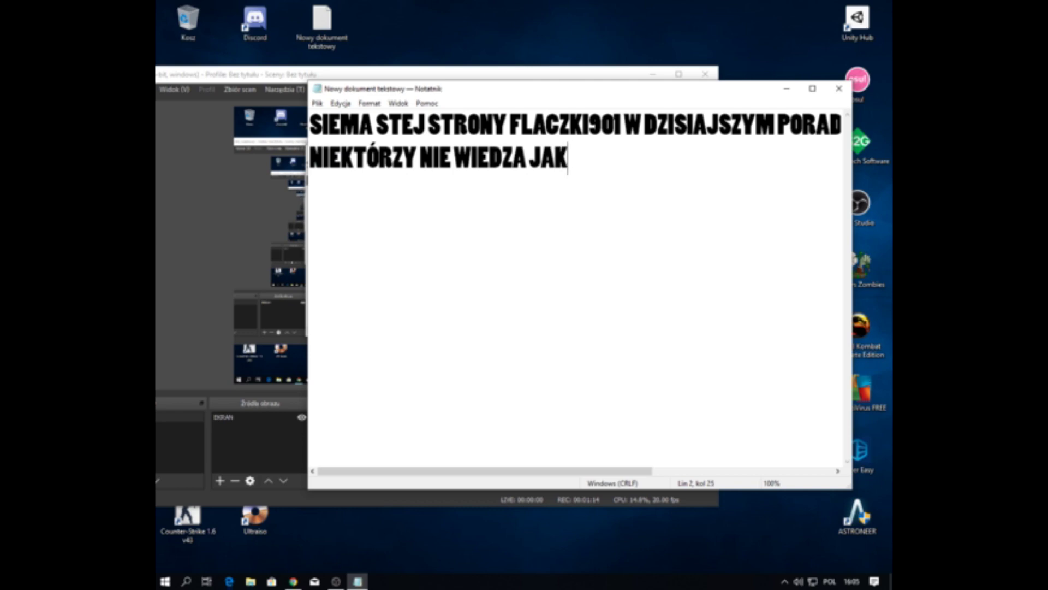
pyautogui.write('POBRAĆ')
pyautogui.press('BackSpace')
pyautogui.write('C')
pyautogui.press('BackSpace')
# - Finish line two with 'TO POKARZE KLIKACIE LINK W OPISIE I ROBICIE CO JA'
pyautogui.write('C ')
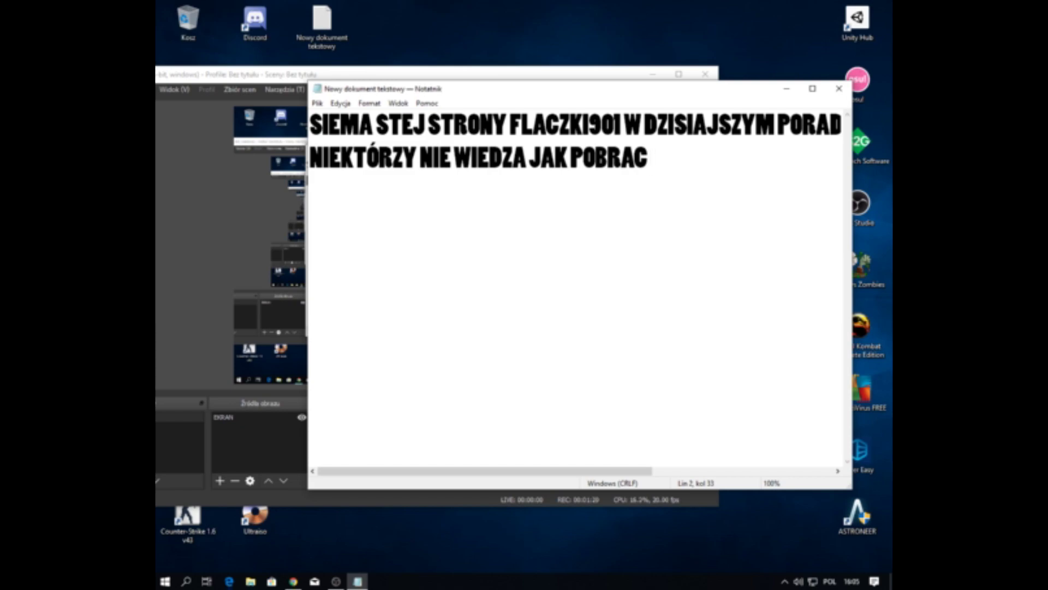
pyautogui.write('TO POK')
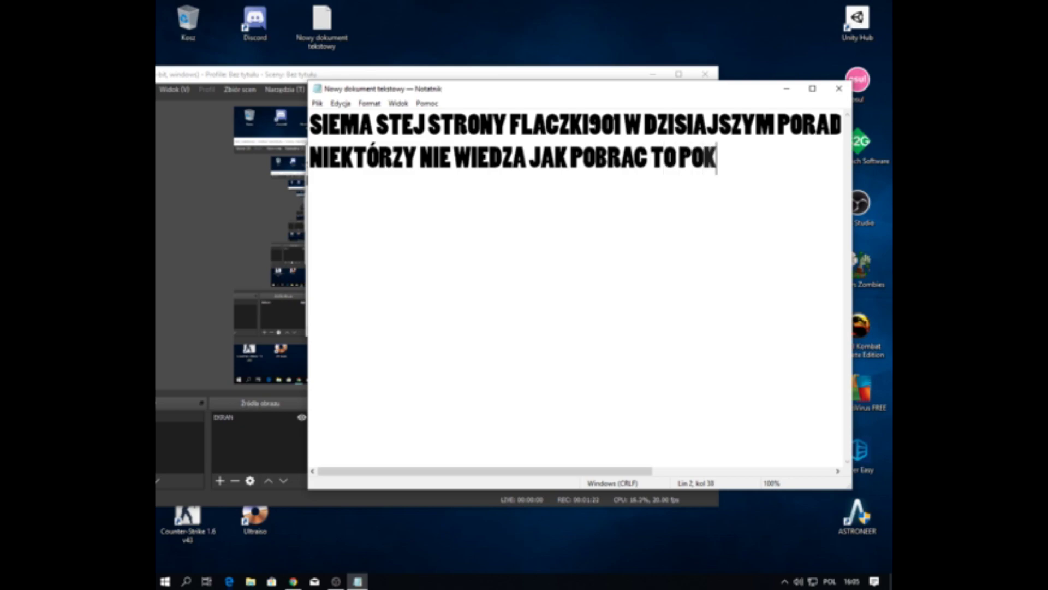
pyautogui.write('ARZA')
pyautogui.press('BackSpace')
pyautogui.write('E ')
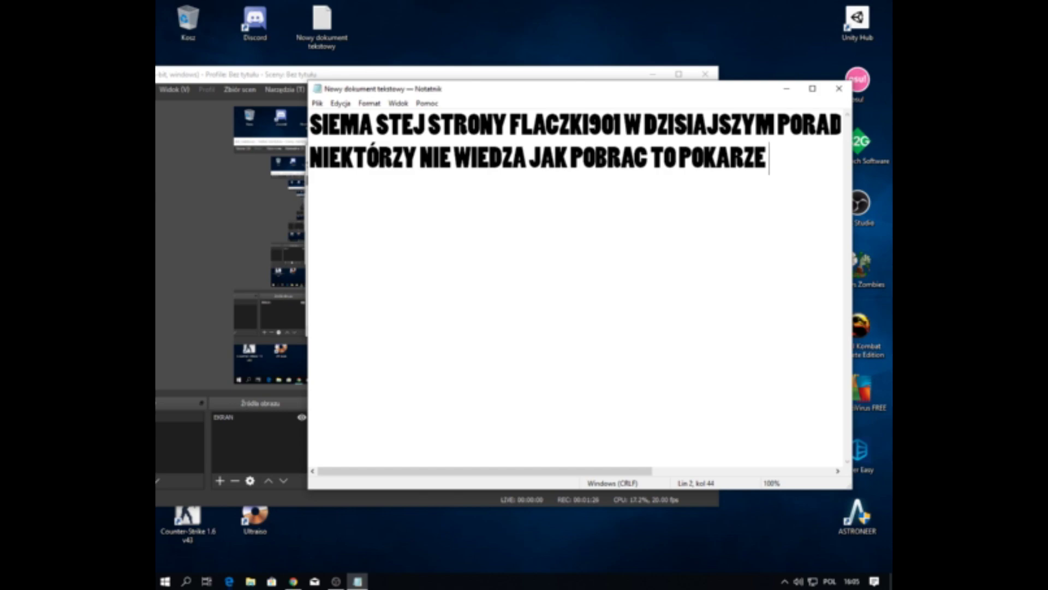
pyautogui.write('KLIKA')
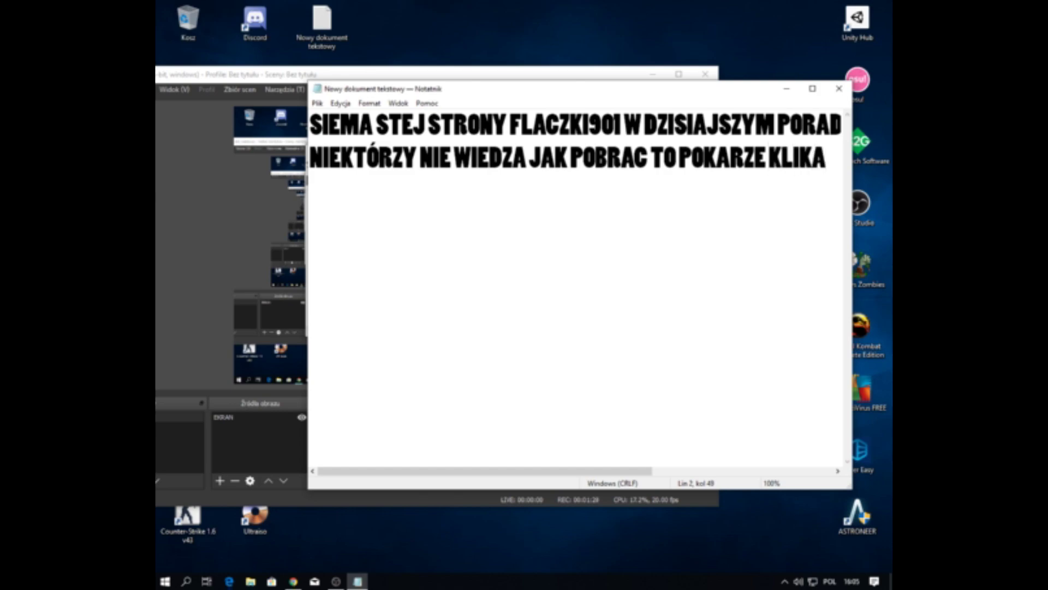
pyautogui.write('C')
pyautogui.write('IE')
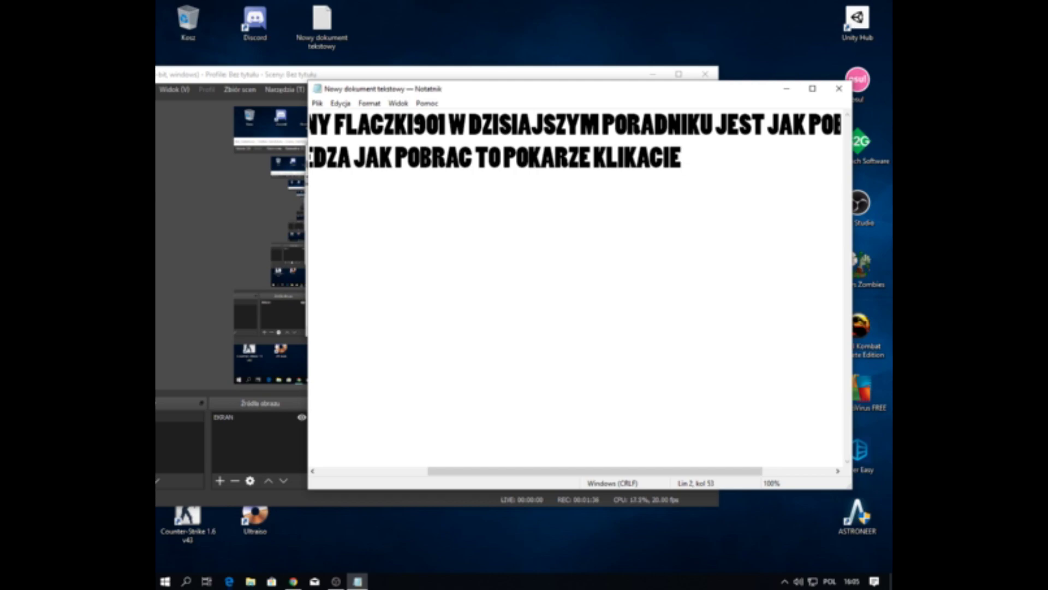
pyautogui.write('LINK ')
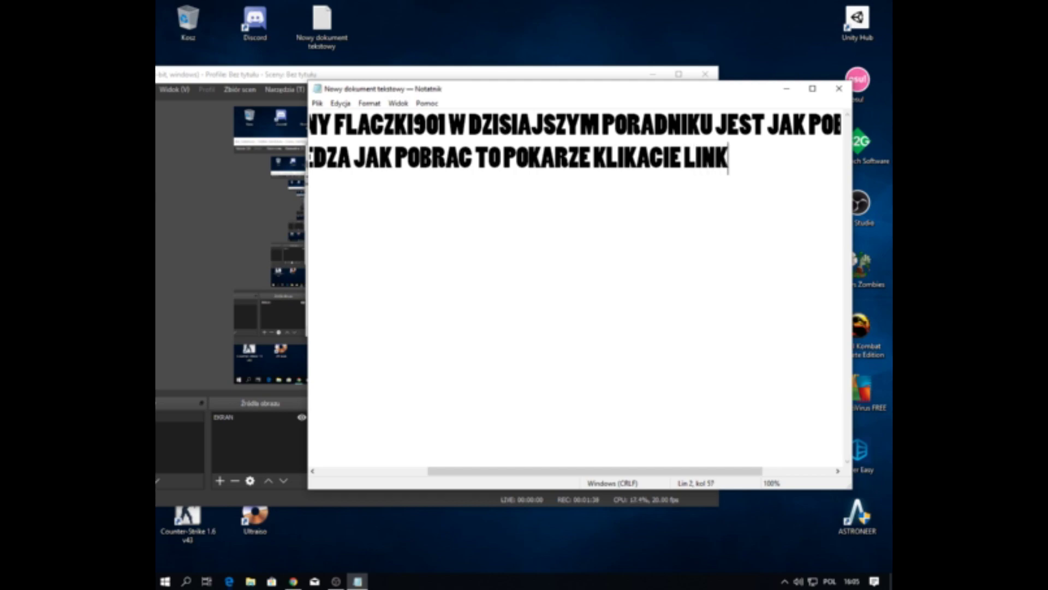
pyautogui.write('W OPISIE')
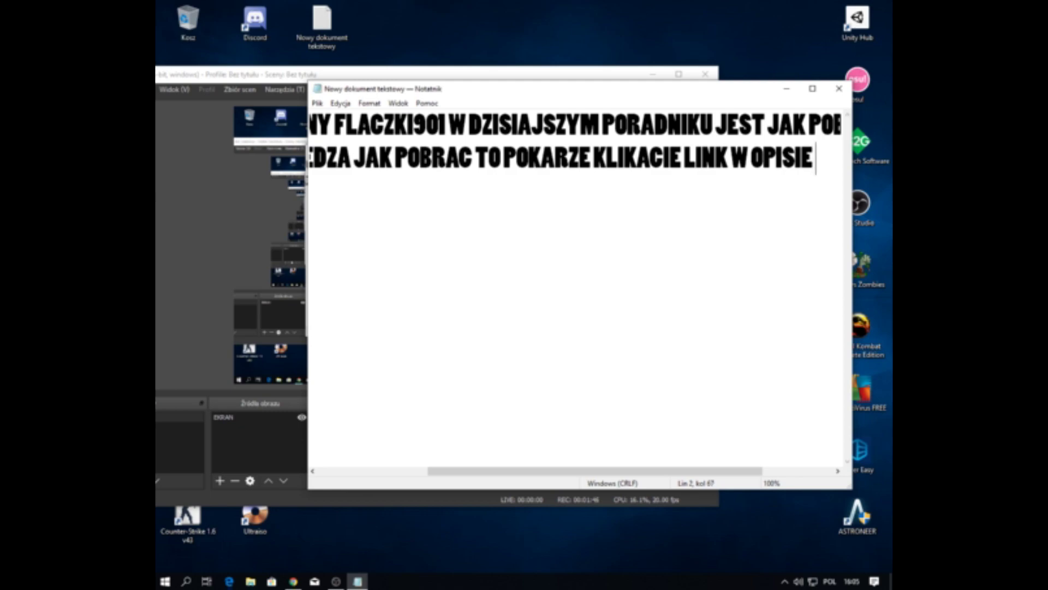
pyautogui.write(' I KLIKAMY')
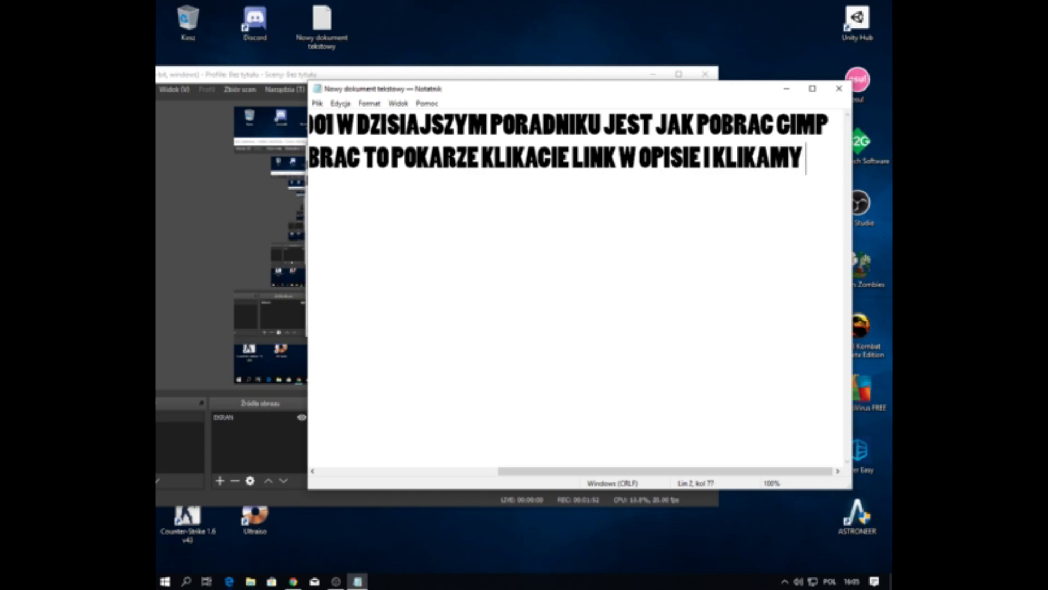
pyautogui.press('BackSpace')
pyautogui.press('BackSpace')
pyautogui.press('BackSpace')
pyautogui.press('BackSpace')
pyautogui.press('BackSpace')
pyautogui.press('BackSpace')
pyautogui.press('BackSpace')
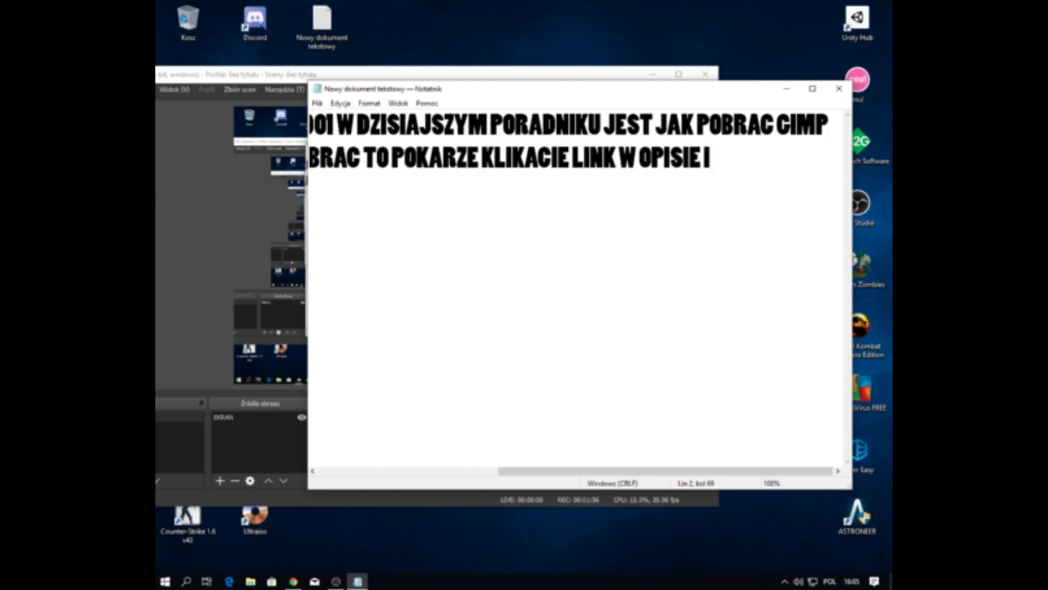
pyautogui.write('ROBICIE CO')
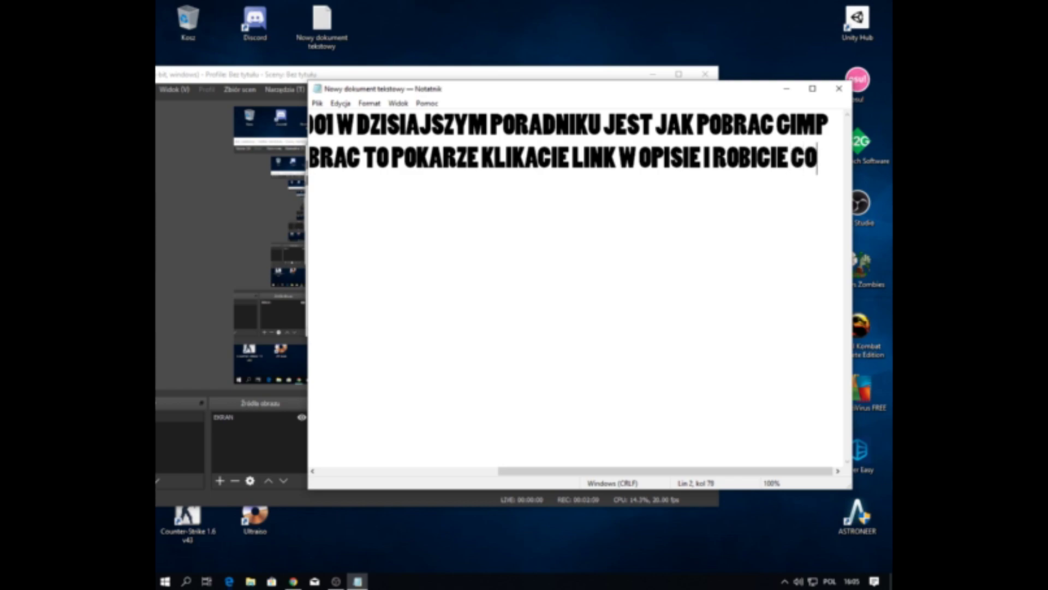
pyautogui.write(' JA')
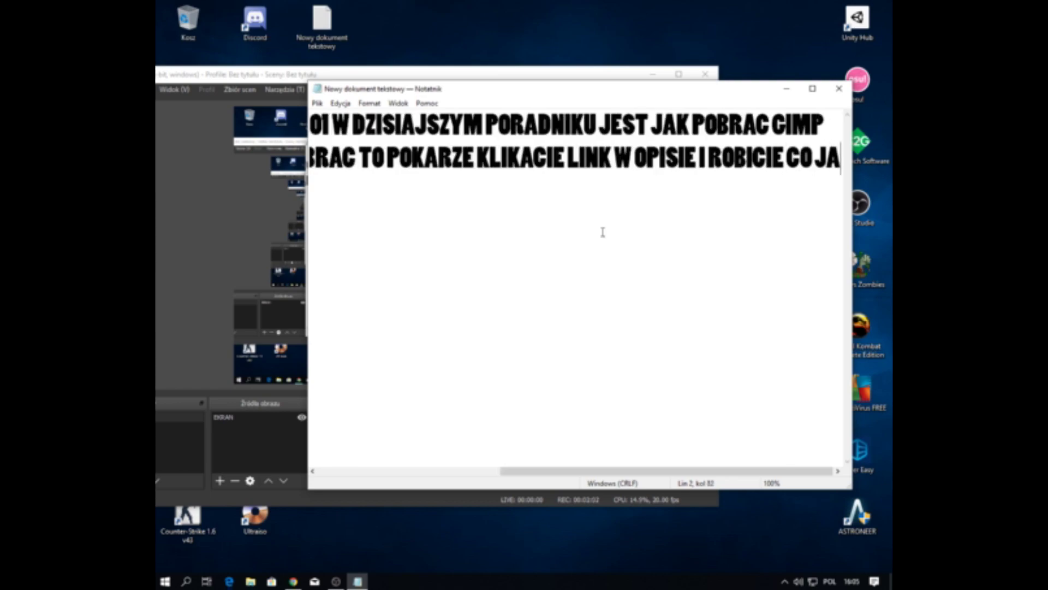
pyautogui.click(293, 581)
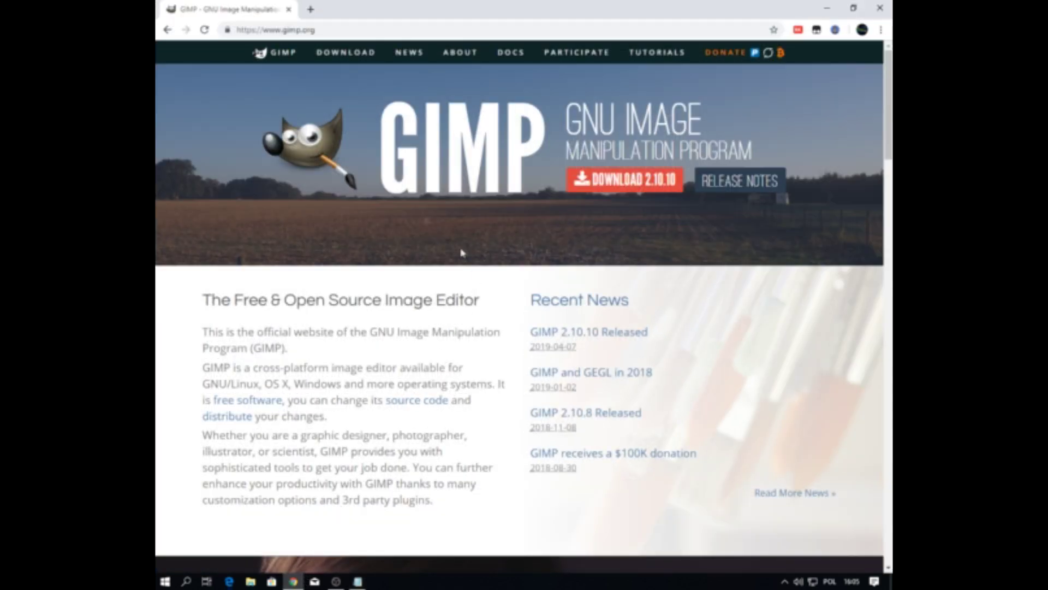
# - Open gimp.org's 2.10.10 Downloads page, then bring the Notepad note back in front
pyautogui.click(601, 191)
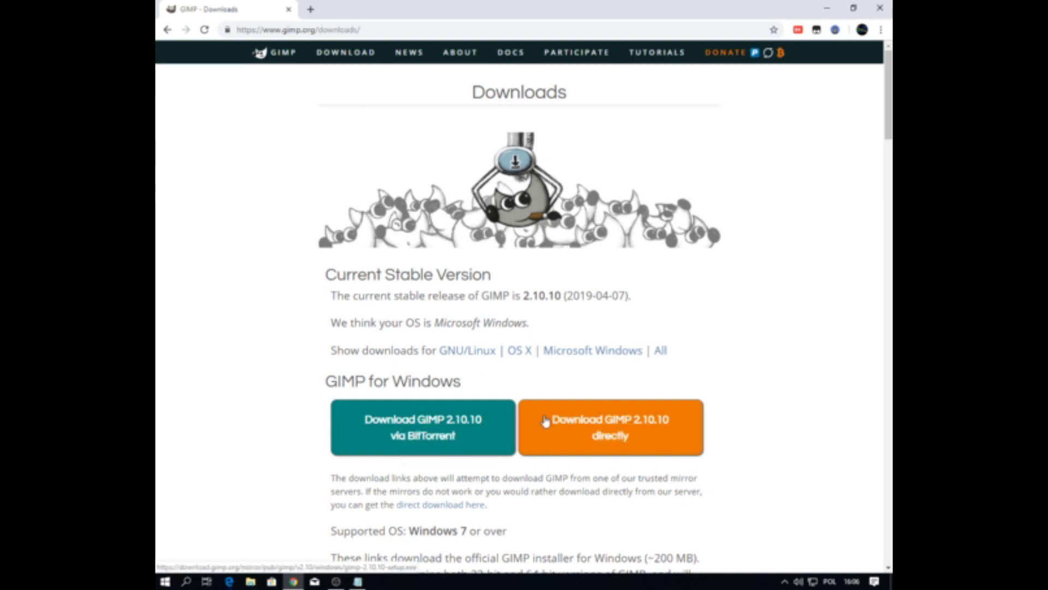
pyautogui.click(357, 581)
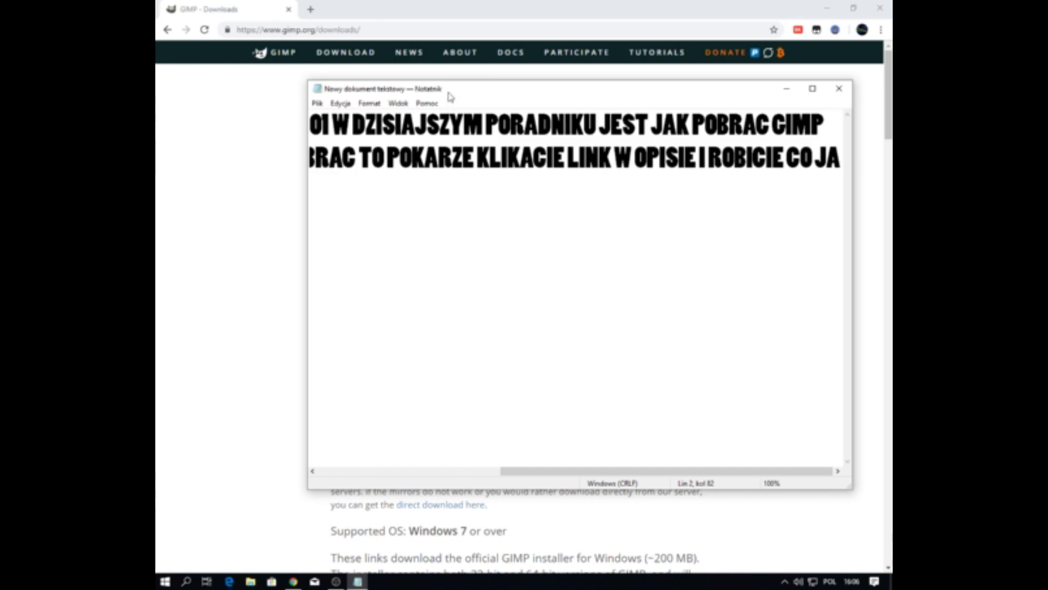
# - Reposition the note and start line three with 'JAK KTO CHCE POBIERAC BIT'
pyautogui.moveTo(459, 88); pyautogui.dragTo(331, 64)
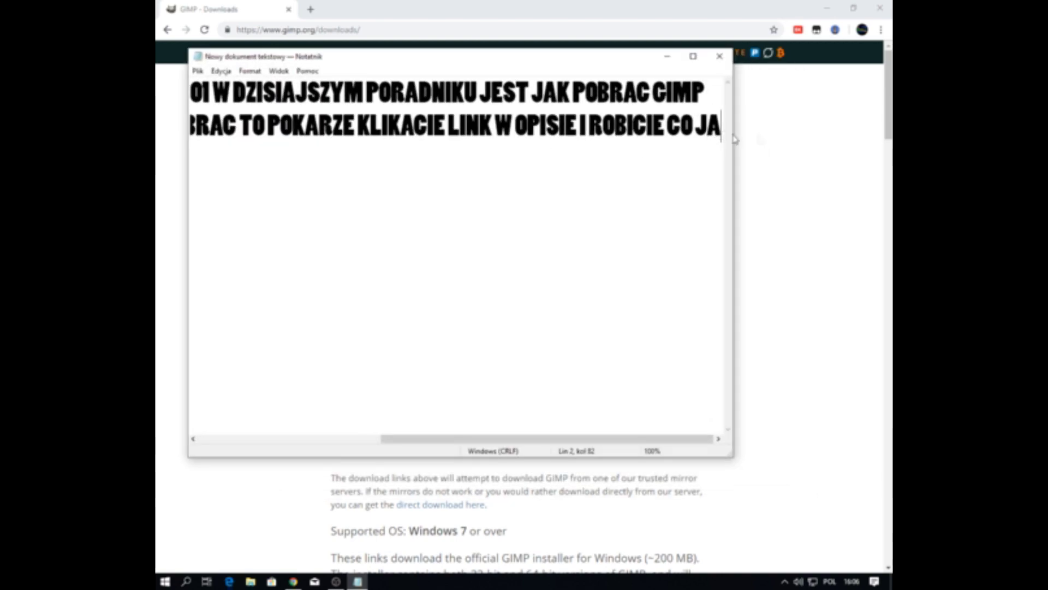
pyautogui.hotkey('ctrl', 'Home')
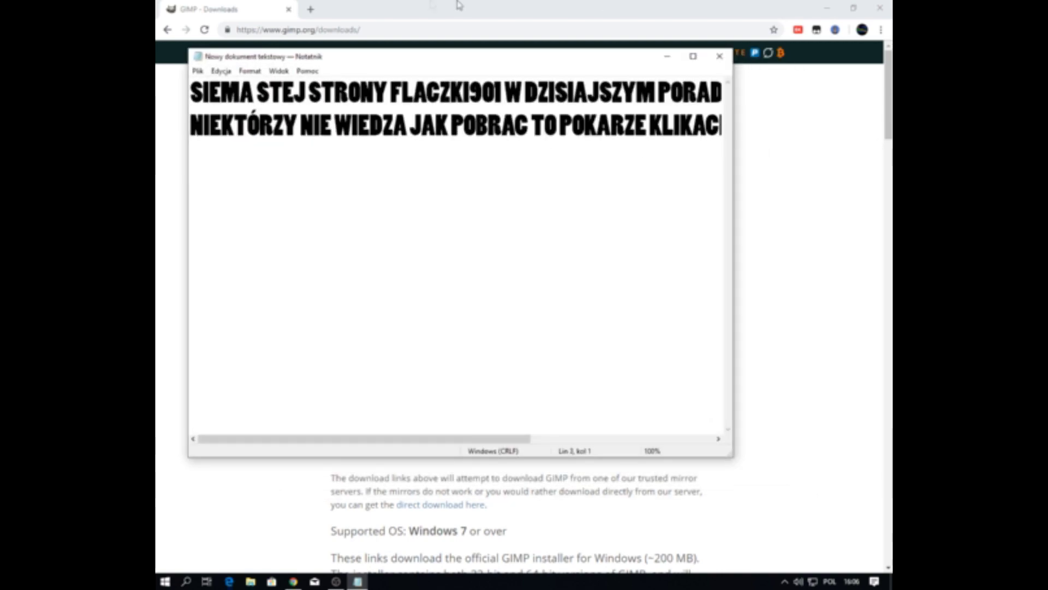
pyautogui.moveTo(272, 59)
pyautogui.mouseDown()
pyautogui.moveTo(564, 60)
pyautogui.moveTo(668, 37)
pyautogui.mouseUp()
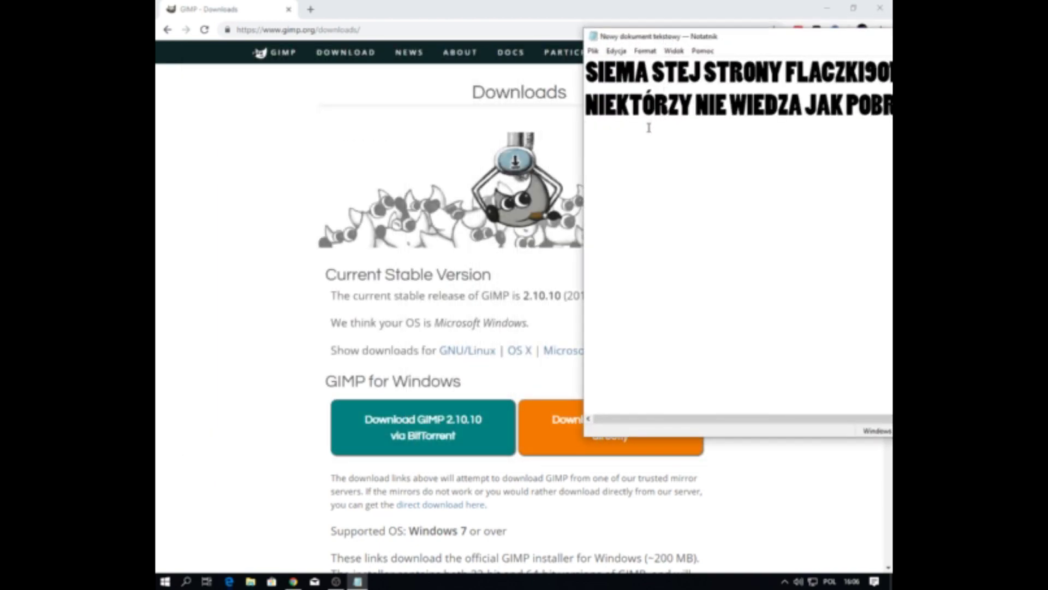
pyautogui.write('JAK KTO CHCE')
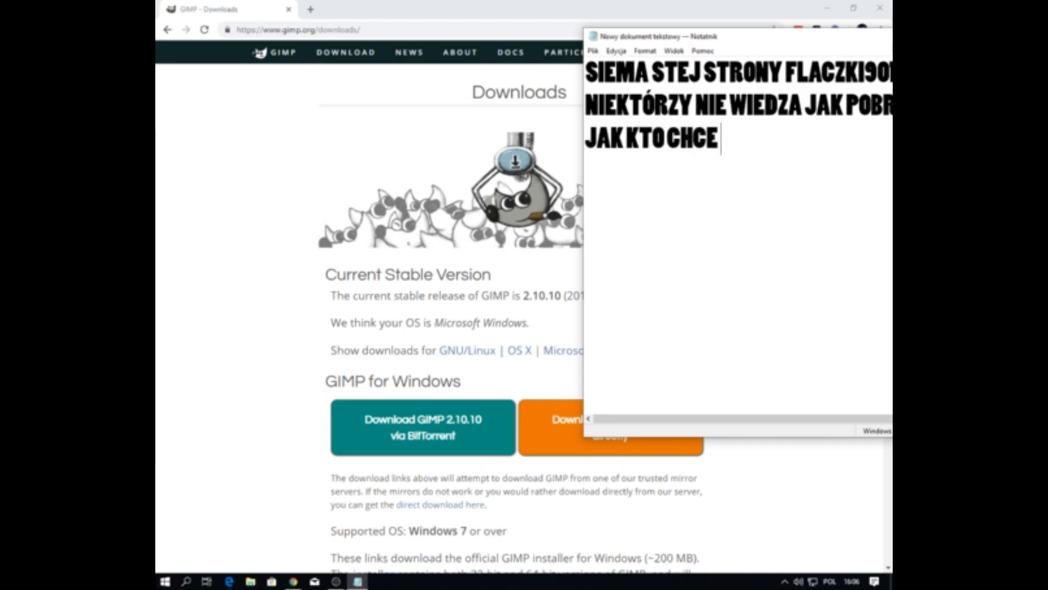
pyautogui.write(' PO')
pyautogui.write('CB')
pyautogui.press('BackSpace')
pyautogui.press('BackSpace')
pyautogui.write('BIERAc')
pyautogui.press('BackSpace')
pyautogui.write('C')
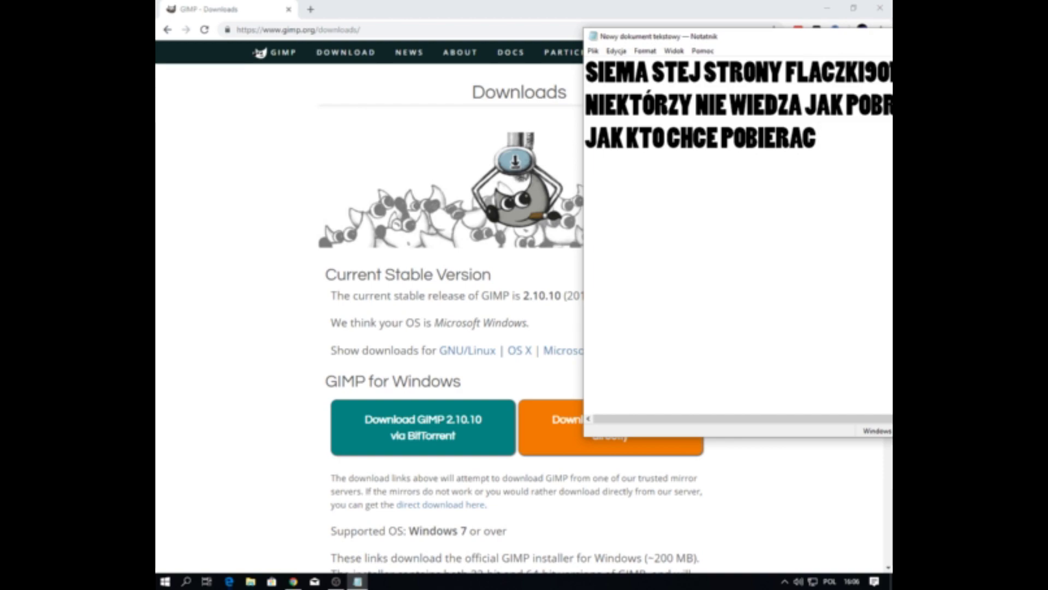
pyautogui.write(' BIT')
# - Finish line three with 'TO TRZEBA MIEC UTORRENT ALE MY POBIERAMY SZYPCIEJ JAKO DIRECTLY'
pyautogui.moveTo(669, 37); pyautogui.dragTo(340, 14)
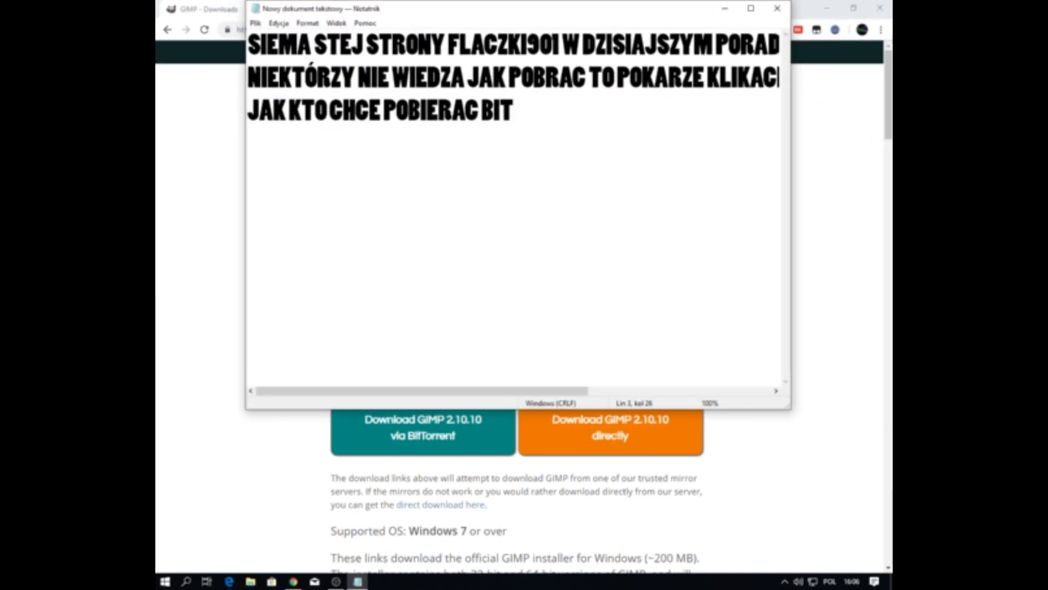
pyautogui.write(' TO')
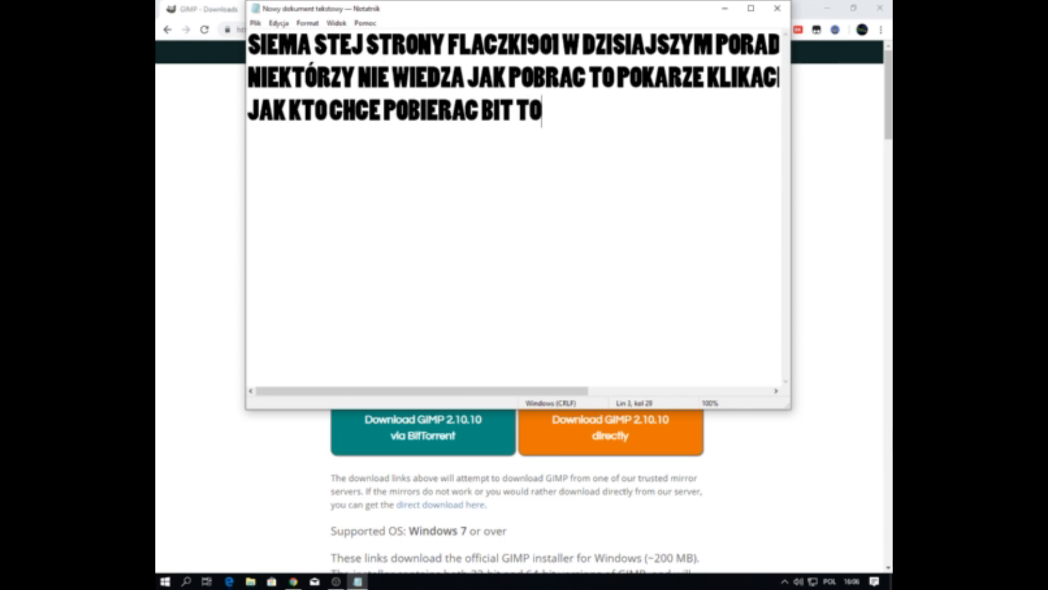
pyautogui.write(' TRZZ')
pyautogui.press('BackSpace')
pyautogui.write('E')
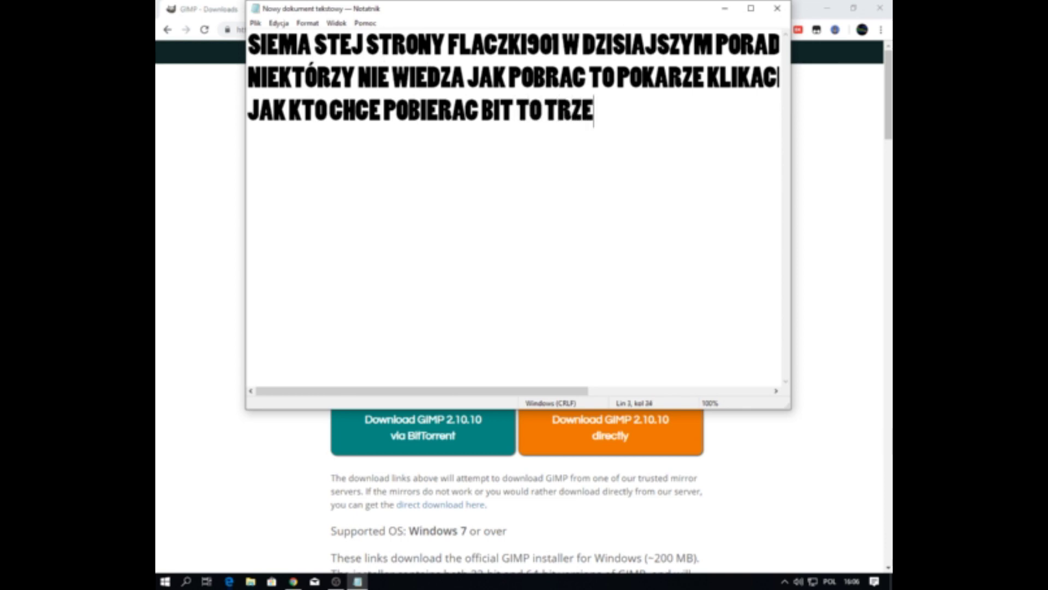
pyautogui.write('BA MNIE')
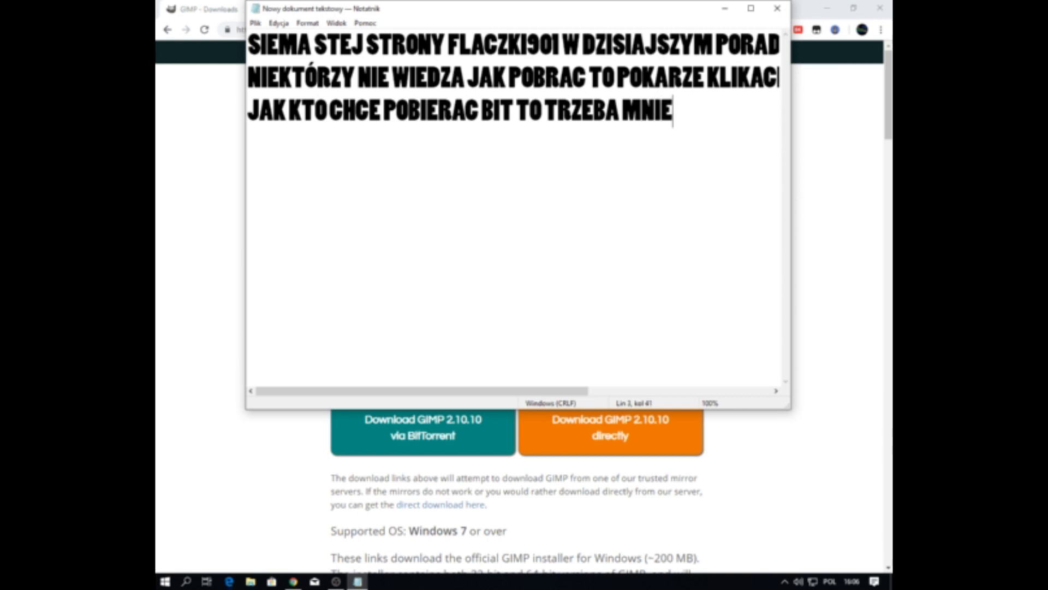
pyautogui.write('C')
pyautogui.press('BackSpace')
pyautogui.press('BackSpace')
pyautogui.press('BackSpace')
pyautogui.press('BackSpace')
pyautogui.write('IEC')
pyautogui.write('UTORRE')
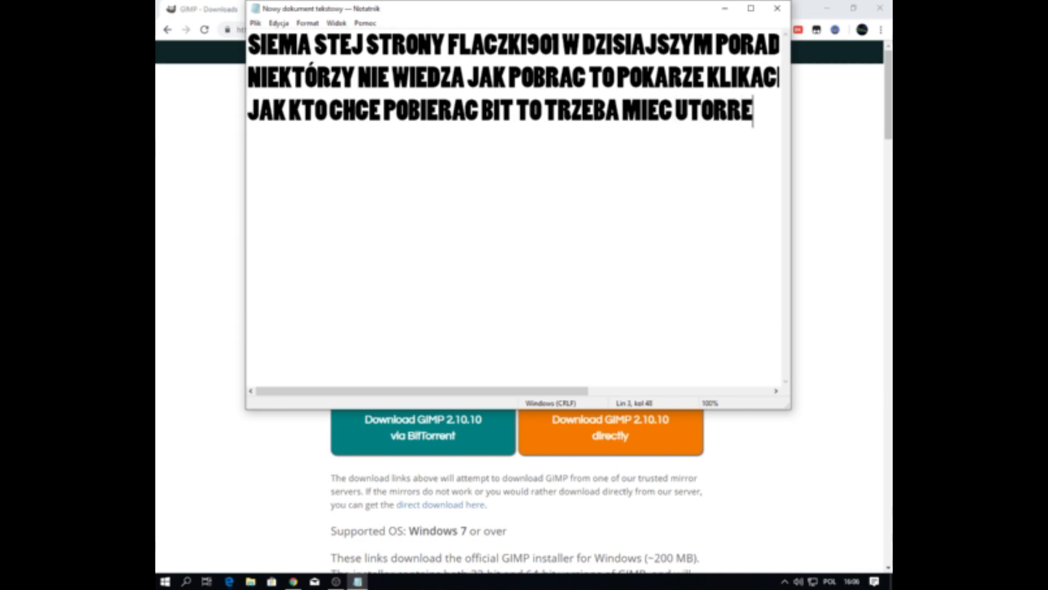
pyautogui.write('NY')
pyautogui.press('BackSpace')
pyautogui.write('T')
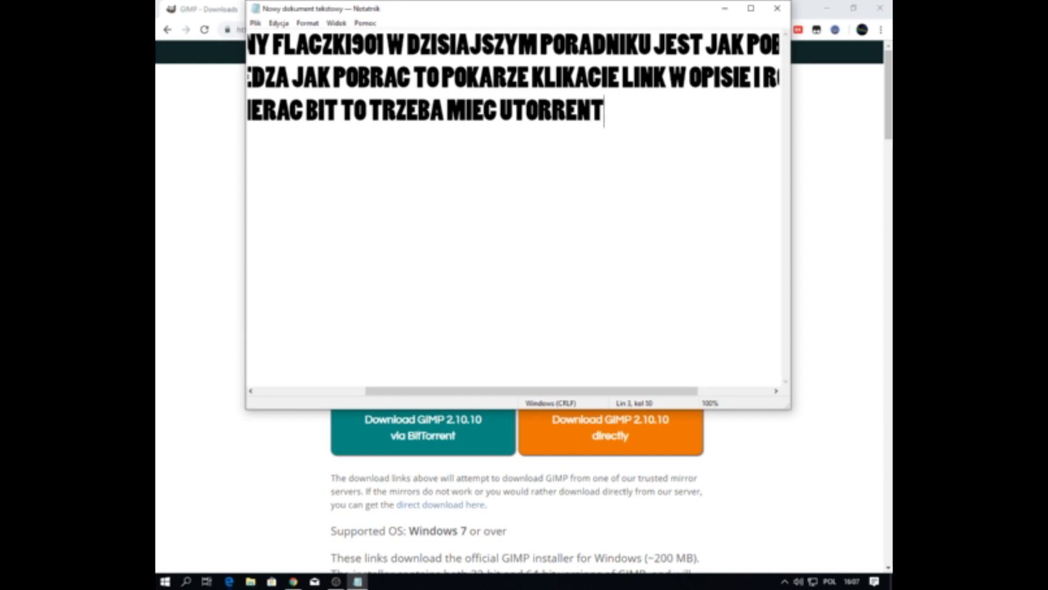
pyautogui.write('ALE MY POBIERAMY SZYPCIEJ JAKO DIRECTL')
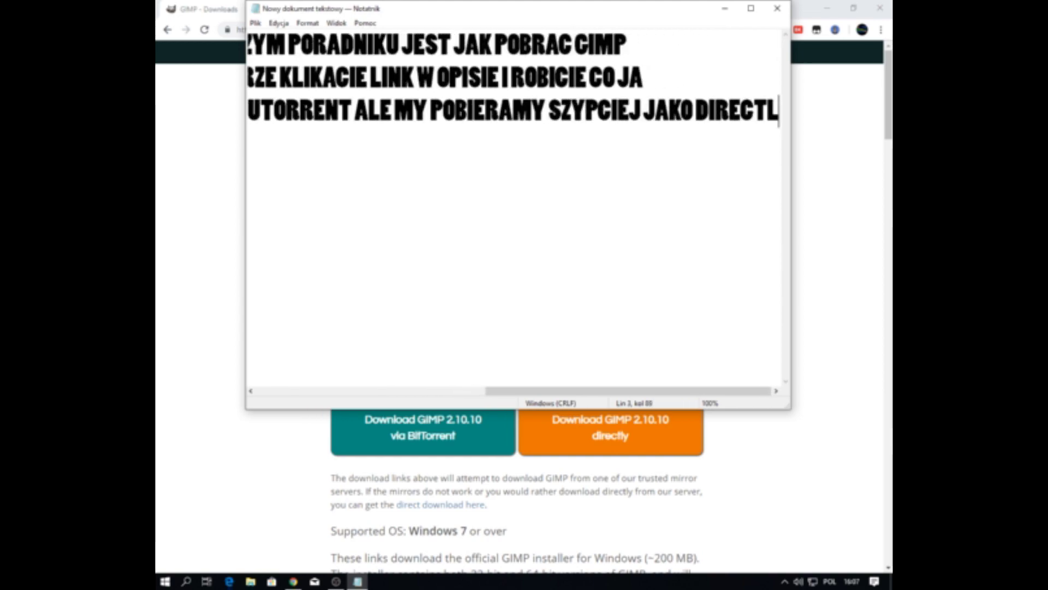
pyautogui.write('Y')
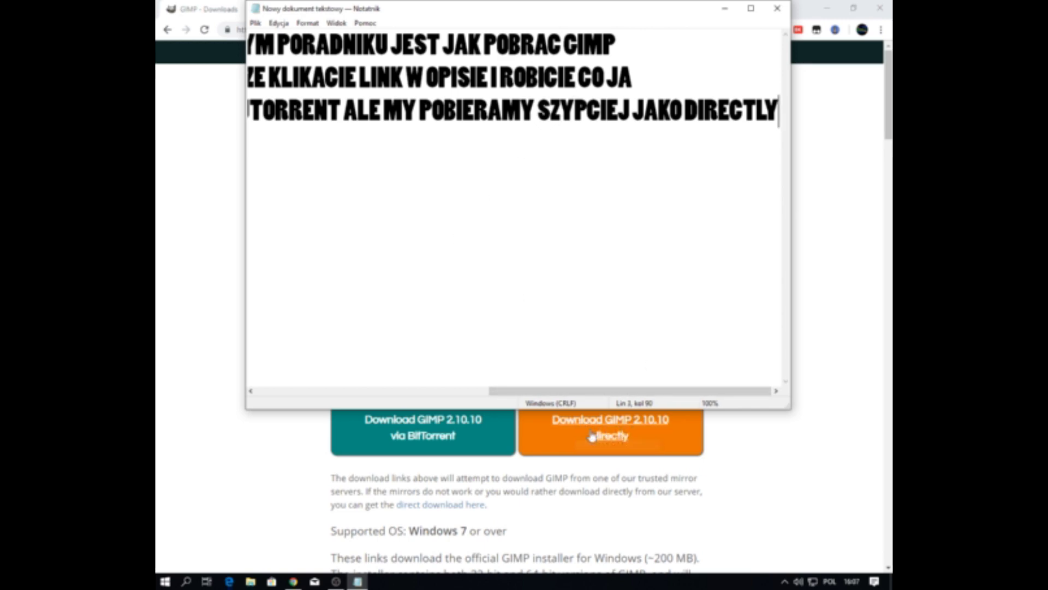
pyautogui.press('Home')
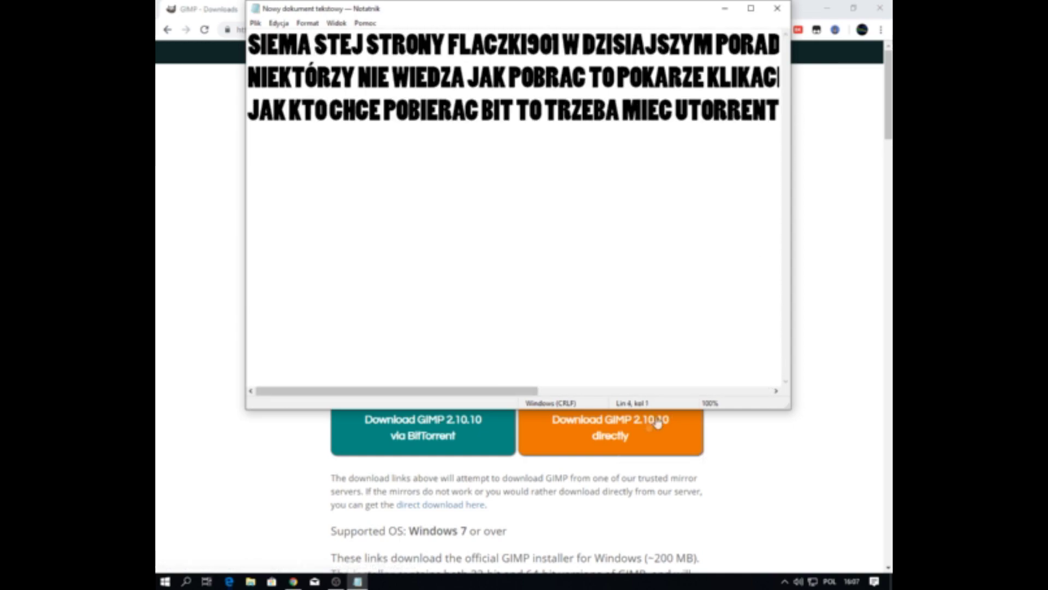
# - Start the direct GIMP 2.10.10 download and note 'POBIERA SIE I CZEKAMY'
pyautogui.click(610, 432)
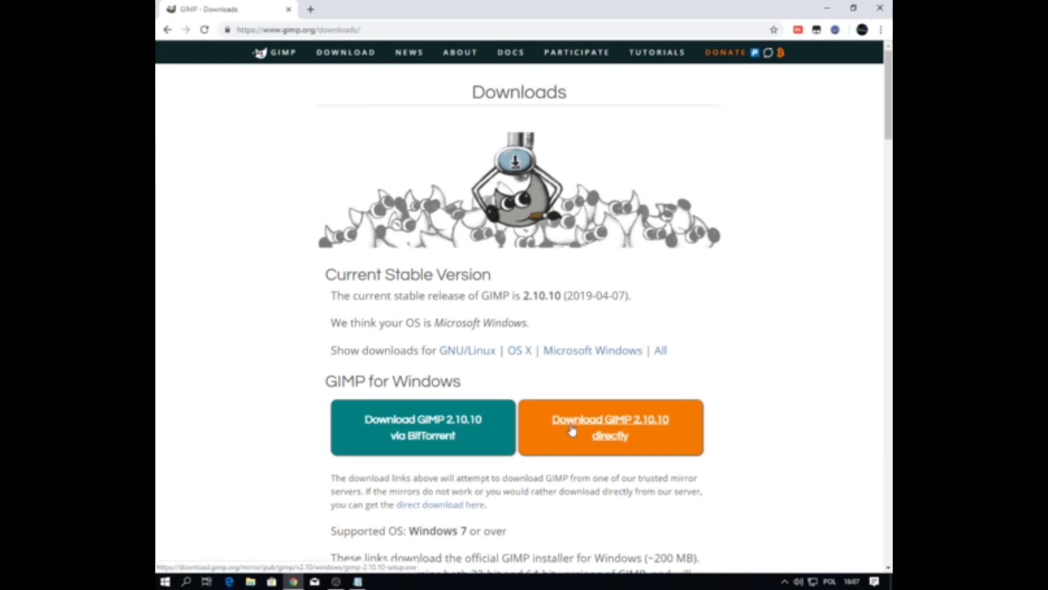
pyautogui.hotkey('alt', 'Tab')
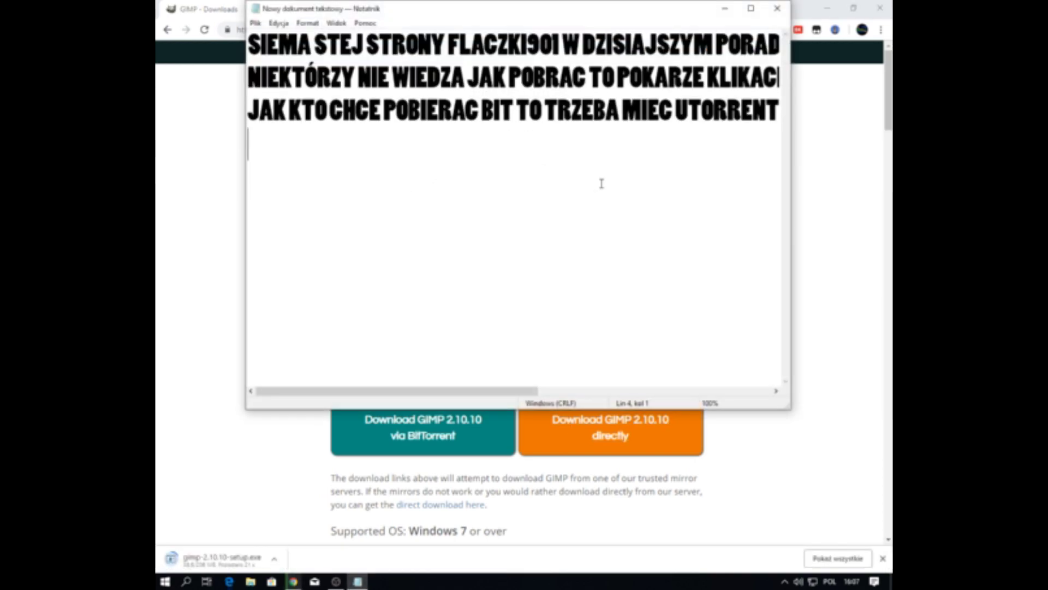
pyautogui.write('PO')
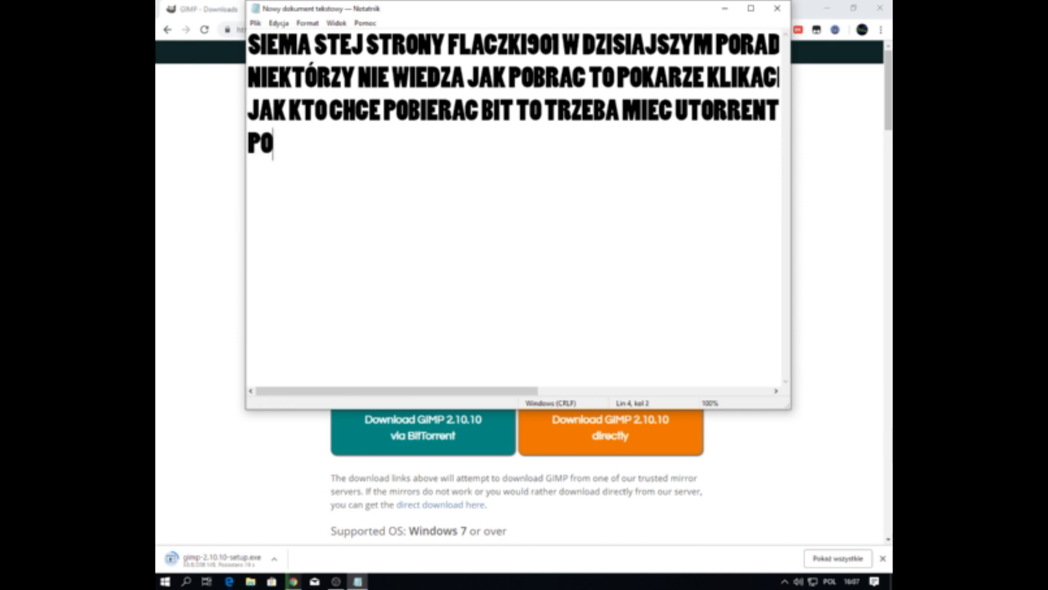
pyautogui.write('BIERA SI')
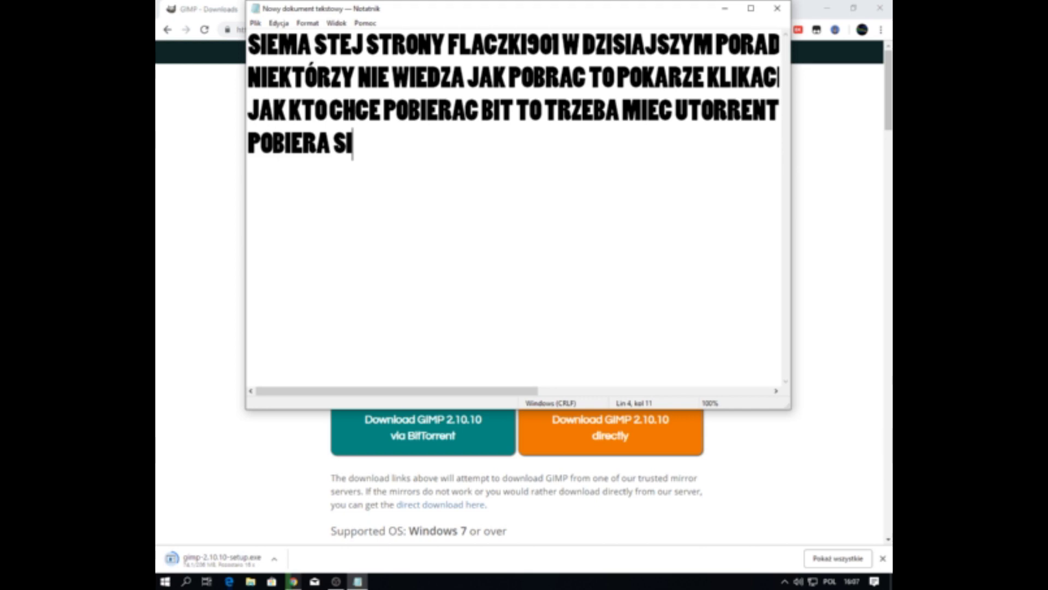
pyautogui.write('E I CZEKAMY')
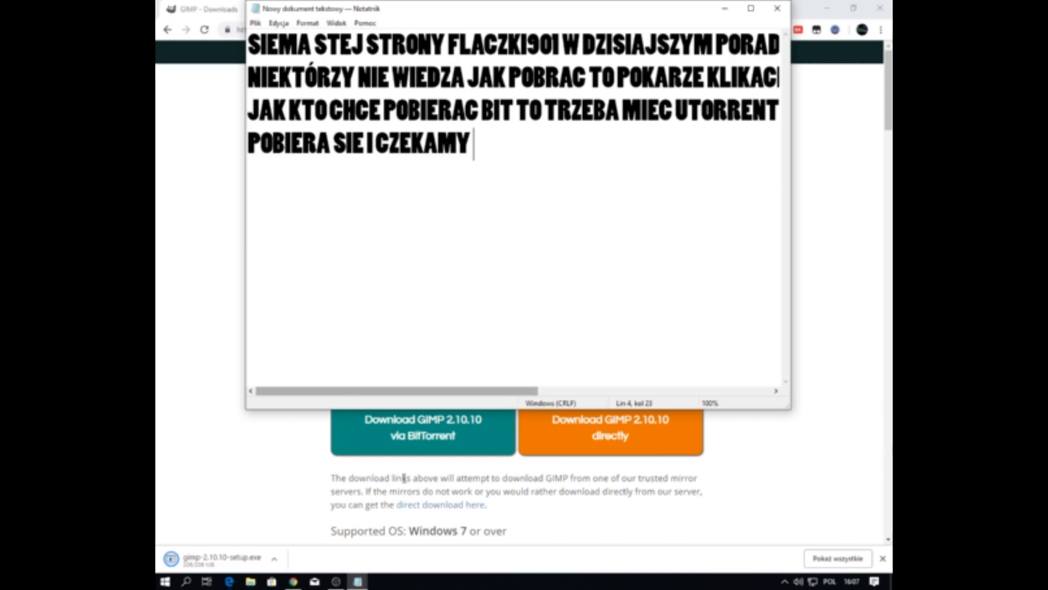
pyautogui.moveTo(415, 390); pyautogui.dragTo(341, 380)
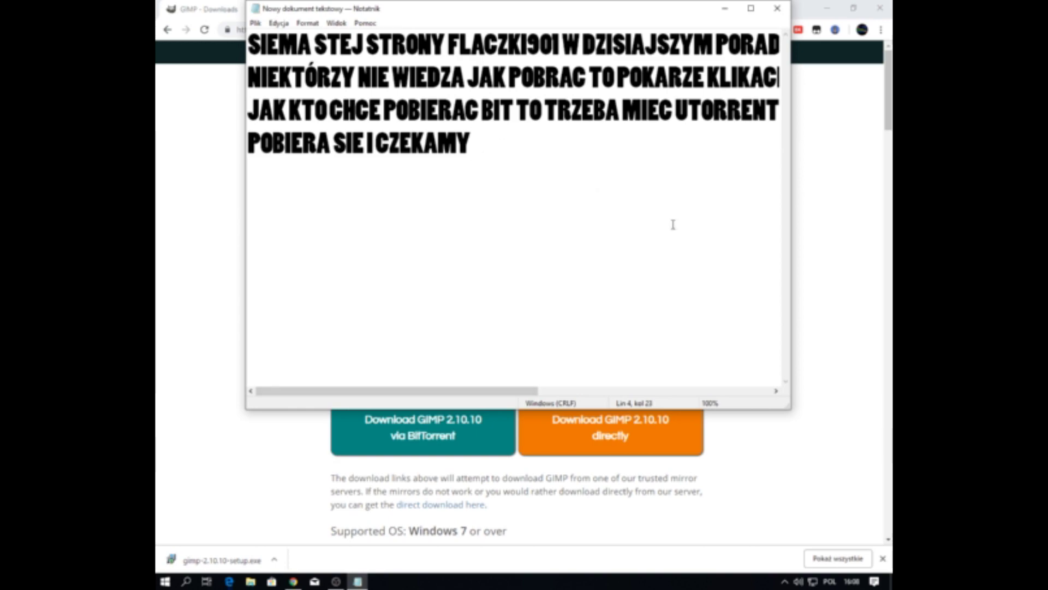
# - Note 'POBRAŁO SIE JUZ TO KLIKAMY W PLIK KÓRY ZOSTAŁ POBRANY :D' and open the installer
pyautogui.write('POBRA')
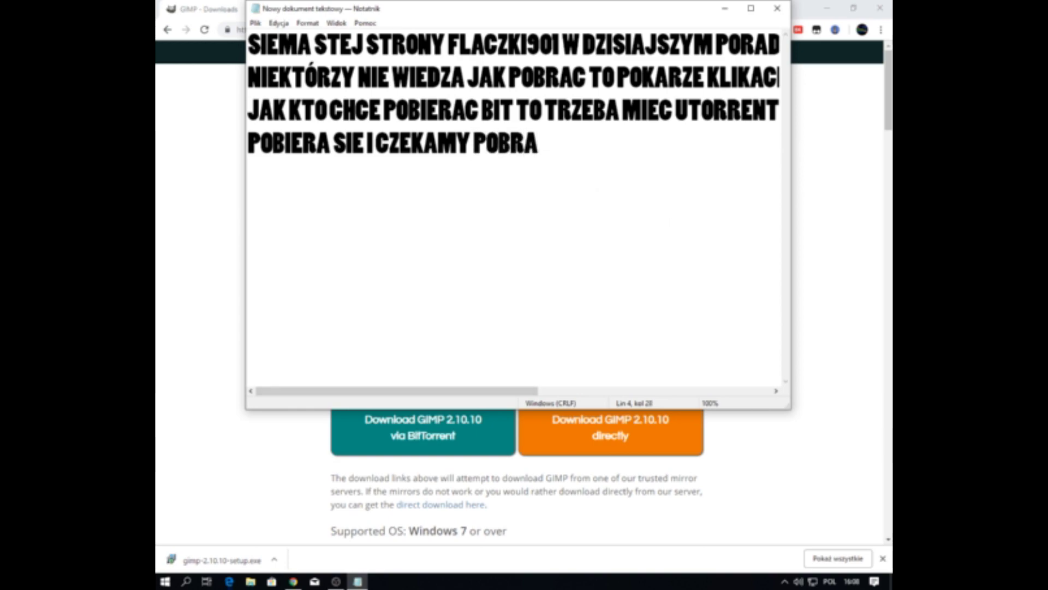
pyautogui.write('ŁO')
pyautogui.press('BackSpace')
pyautogui.write('O SIĘ')
pyautogui.press('BackSpace')
pyautogui.write('Ę')
pyautogui.press('BackSpace')
pyautogui.write('E ')
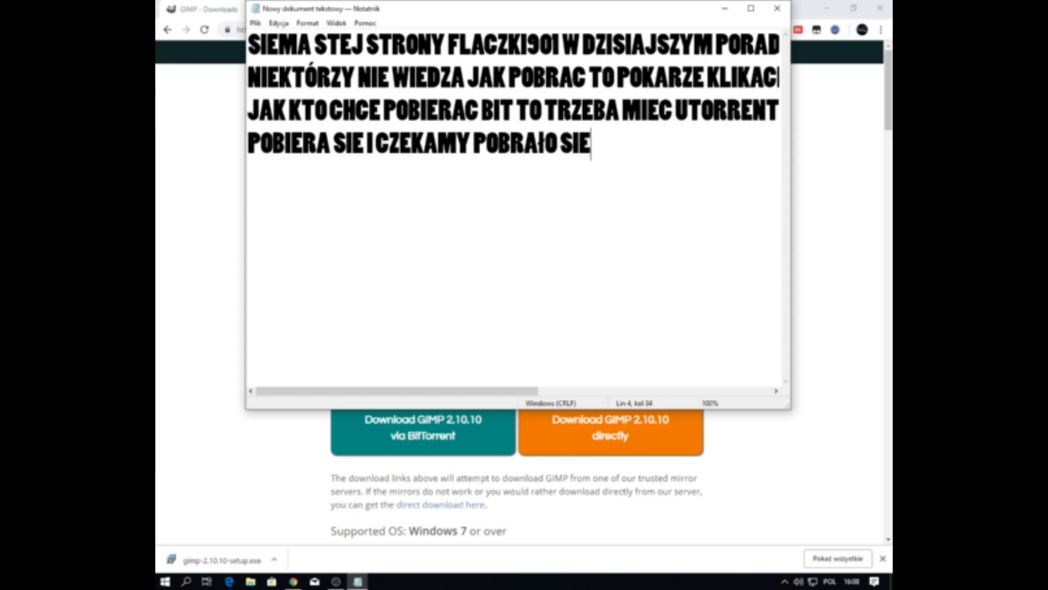
pyautogui.write('JUŻ')
pyautogui.press('BackSpace')
pyautogui.write('Z ')
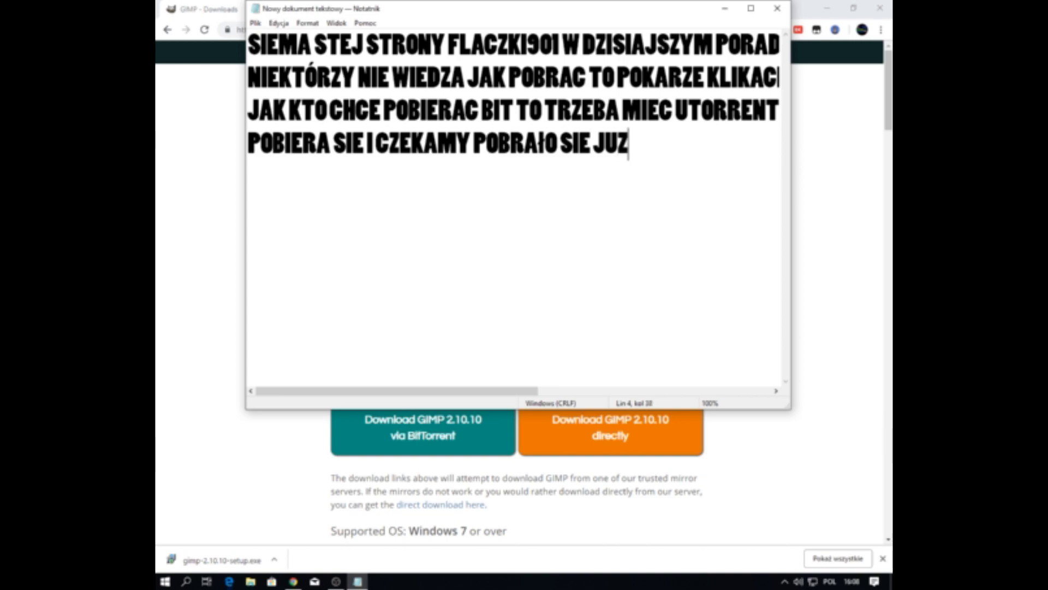
pyautogui.write('RT')
pyautogui.press('BackSpace')
pyautogui.press('BackSpace')
pyautogui.write('TO KLIKAMY ')
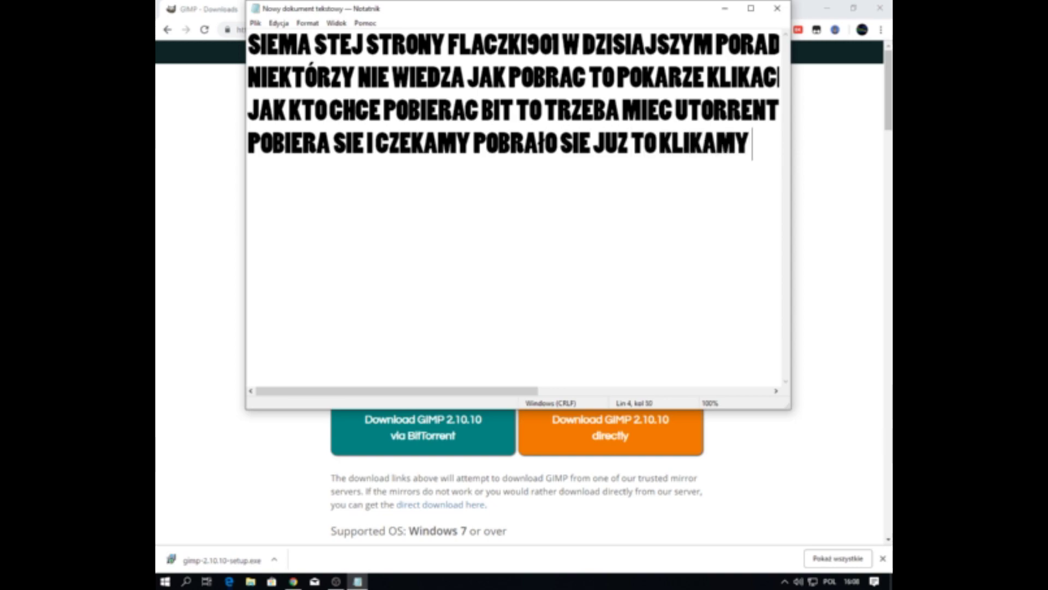
pyautogui.write('W')
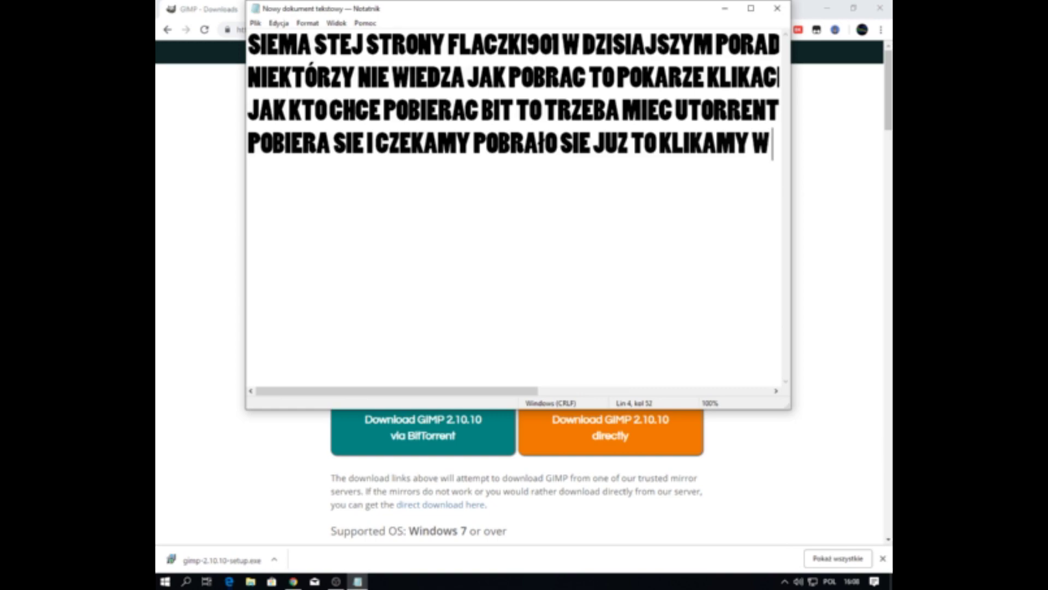
pyautogui.write(' PLIK KÓRY ')
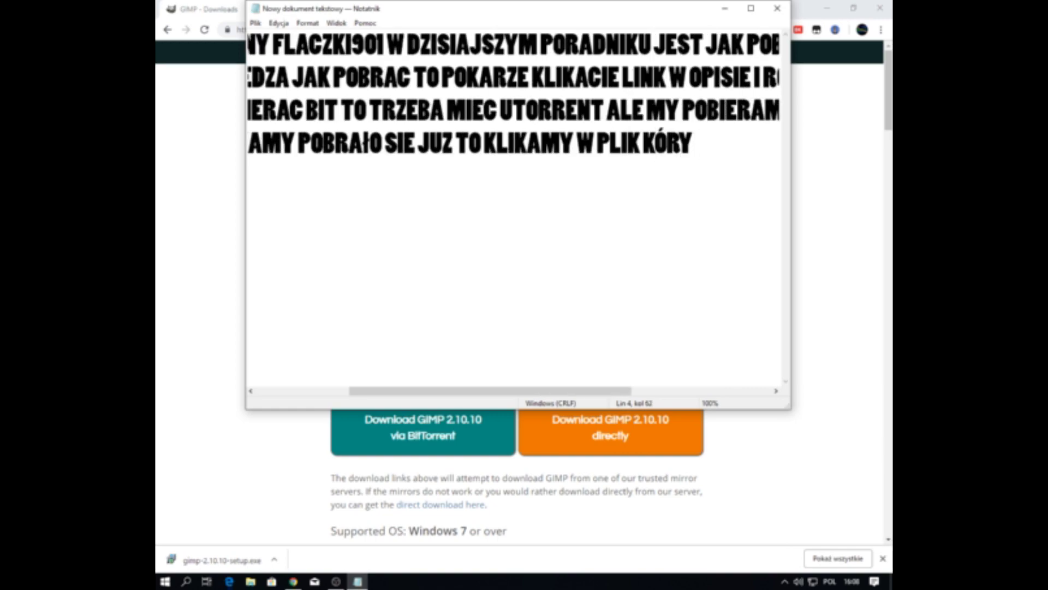
pyautogui.write('ZOSTA')
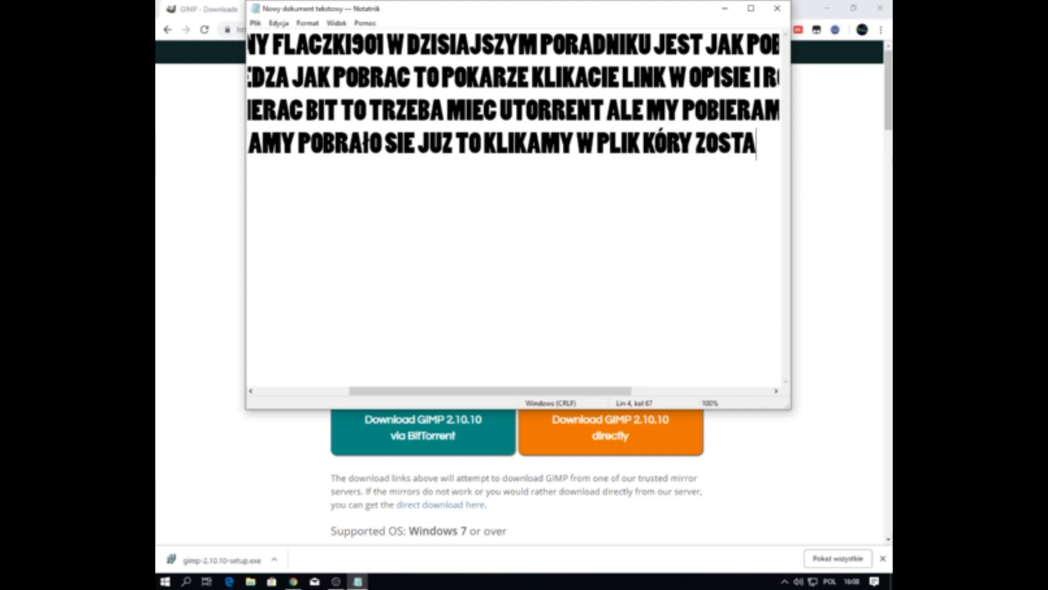
pyautogui.write('Ł POBRANY :D')
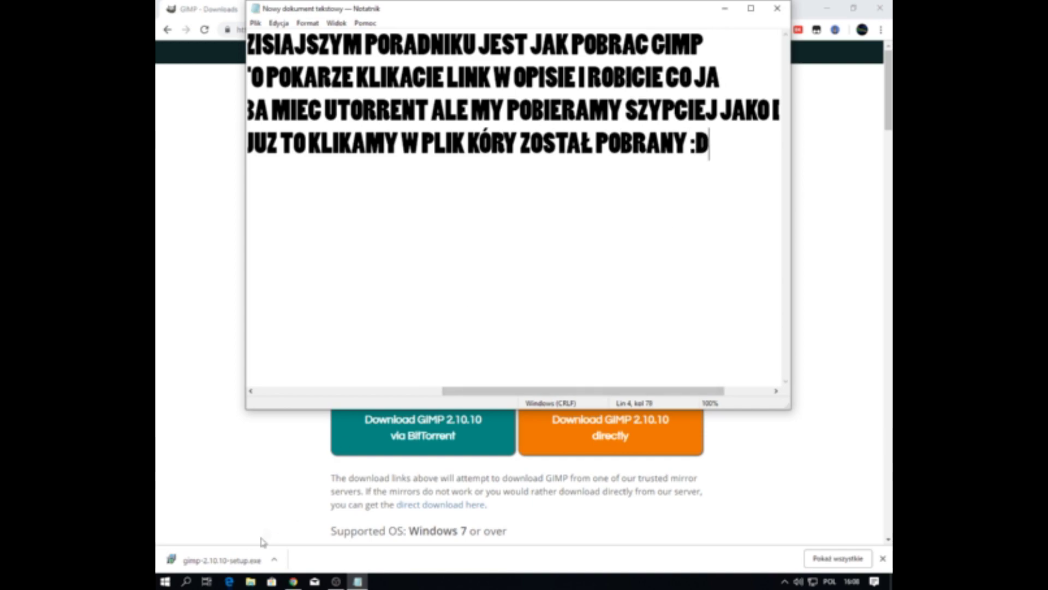
pyautogui.click(208, 560)
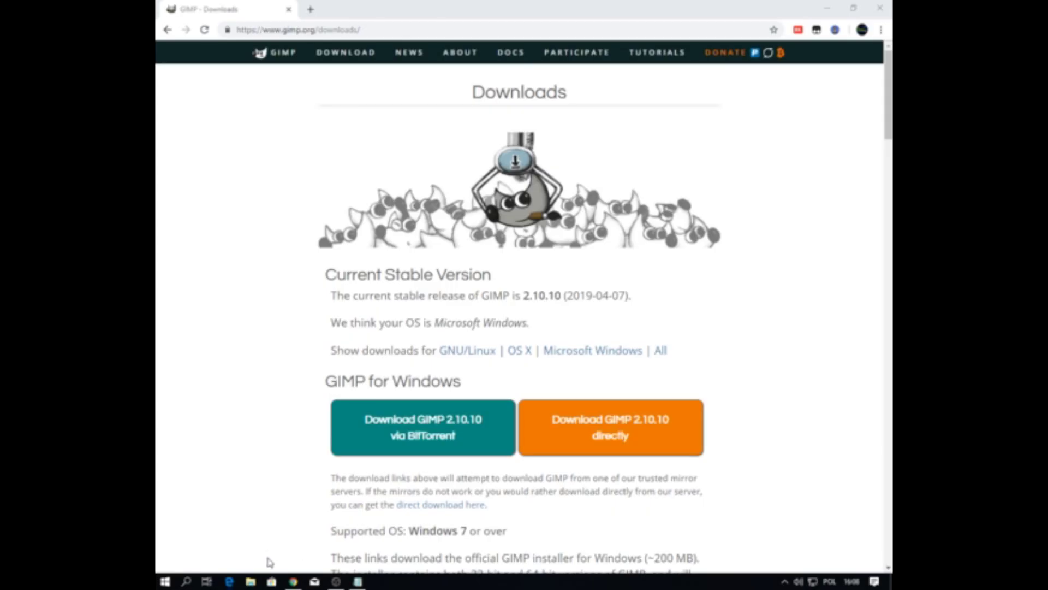
# - Add a new note line 'JEZYK WYBIERAMY JAKIES' about choosing the installer language
pyautogui.click(358, 582)
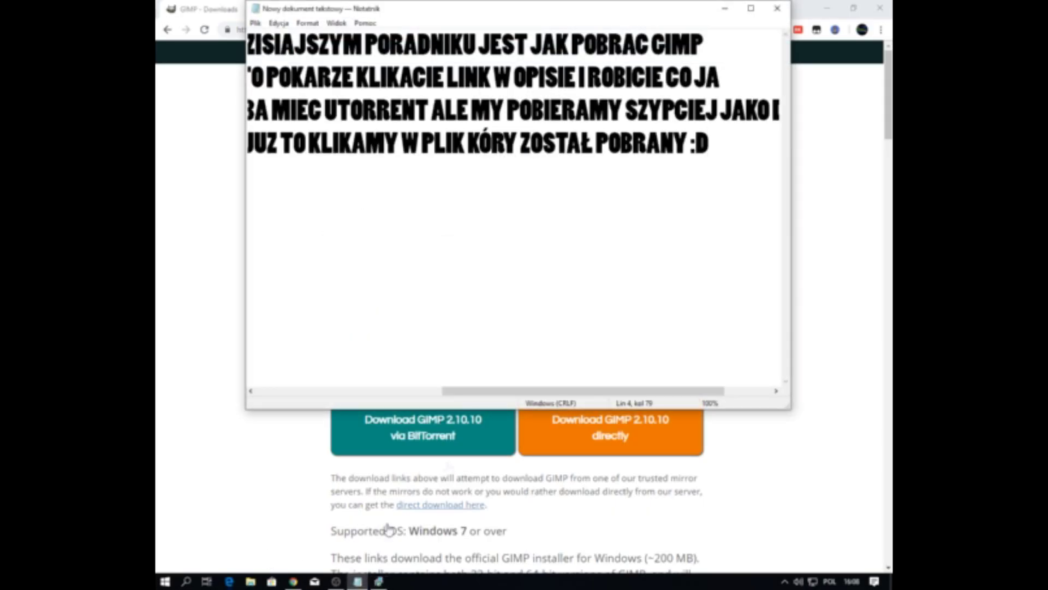
pyautogui.click(740, 143)
pyautogui.press('Return')
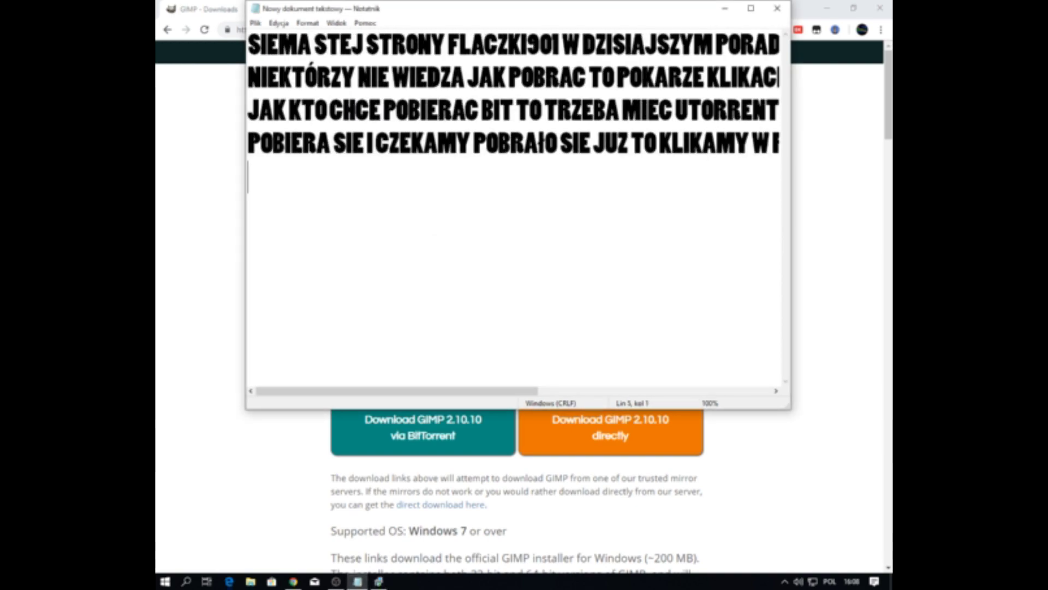
pyautogui.write('JE')
pyautogui.press('BackSpace')
pyautogui.write('EZYK WYBIERAMY SE KA')
pyautogui.press('BackSpace')
pyautogui.press('BackSpace')
pyautogui.write('JAKIE')
pyautogui.press('BackSpace')
pyautogui.write('S')
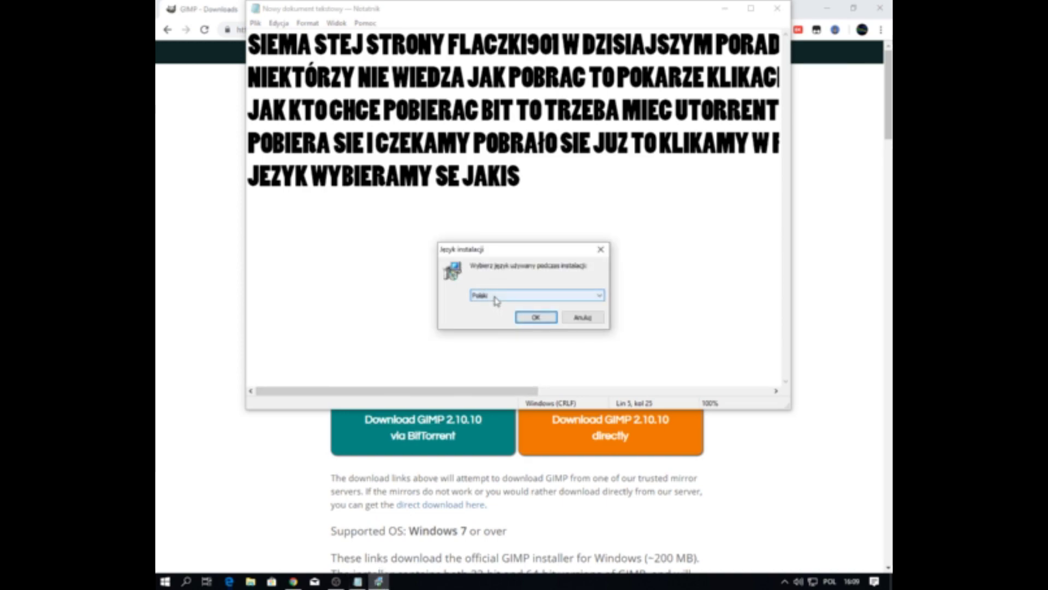
# - Keep Polski as the installer language, confirm, and add 'POTEM OK' to the note
pyautogui.click(494, 296)
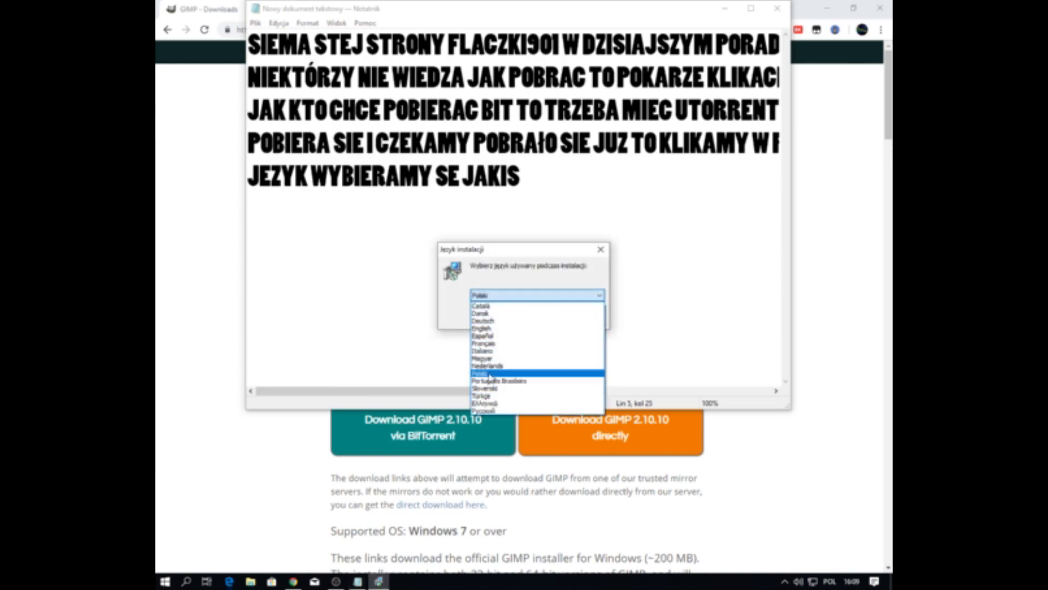
pyautogui.click(491, 373)
pyautogui.click(535, 319)
pyautogui.click(559, 199)
pyautogui.write('POT')
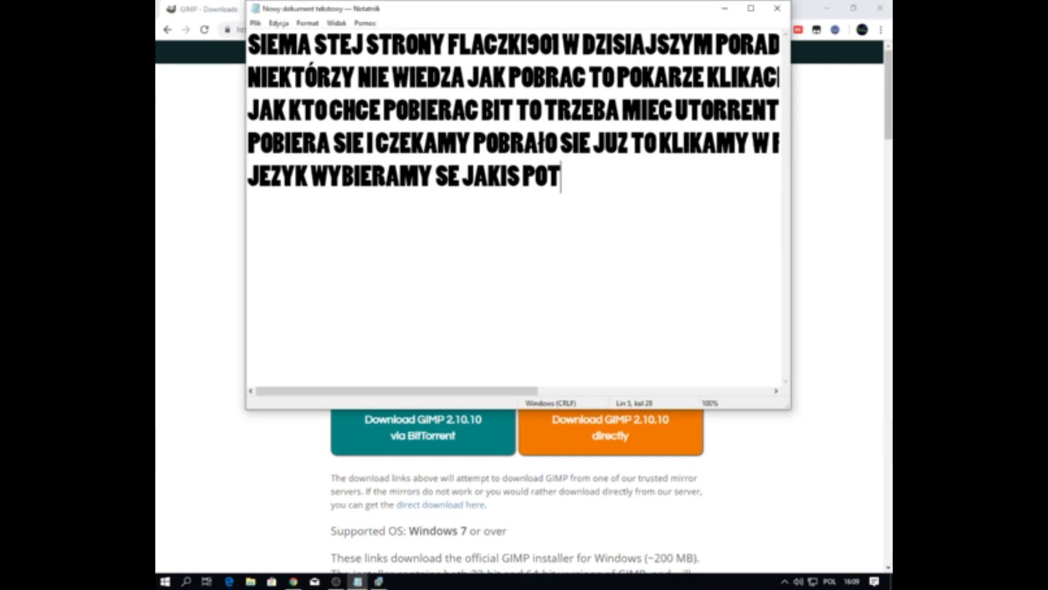
pyautogui.write('EM OK')
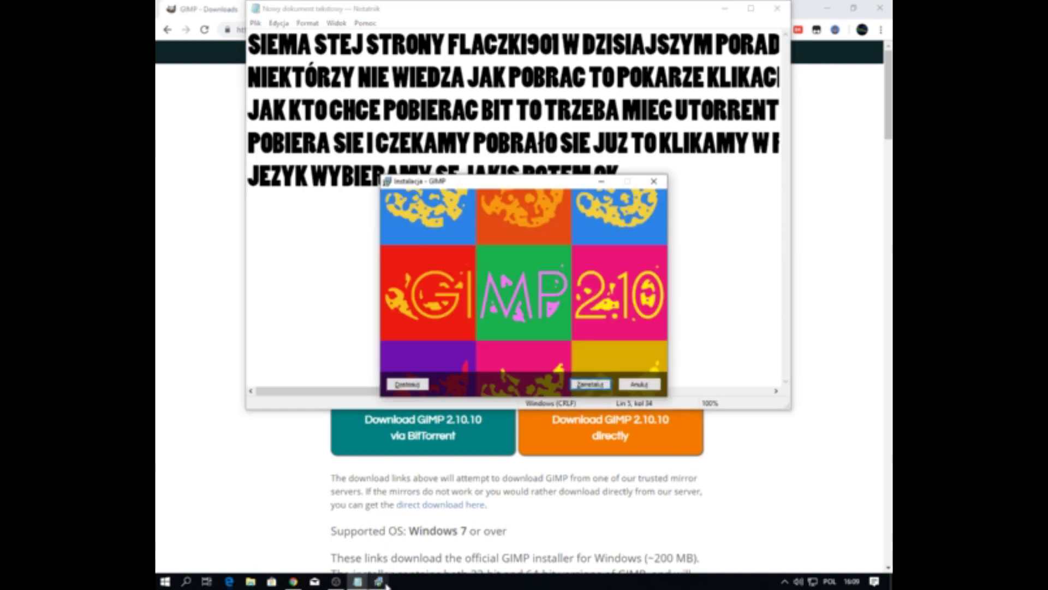
pyautogui.click(752, 269)
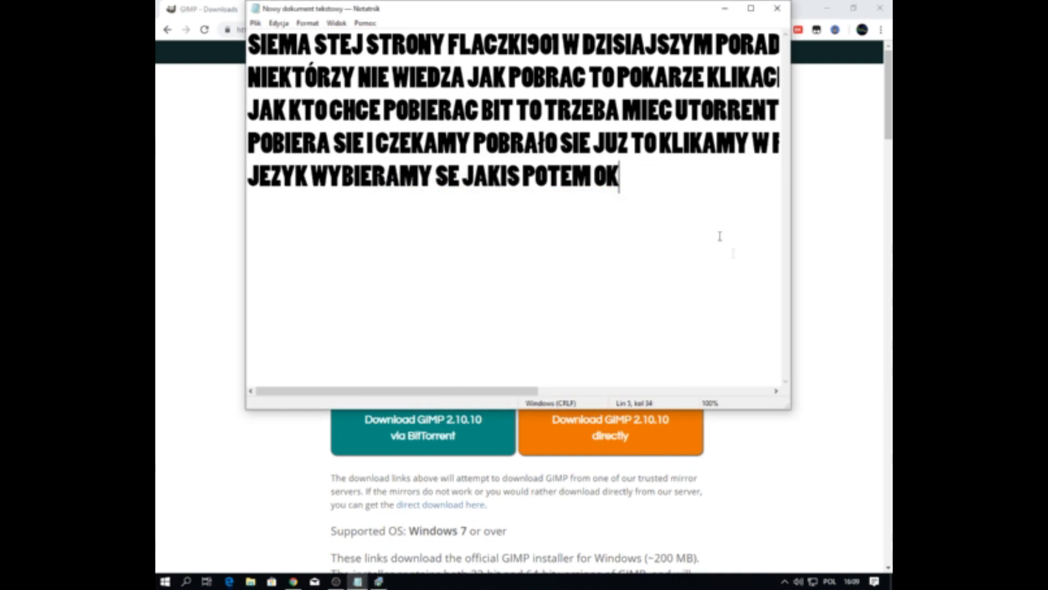
# - Append 'I ZAINSTALUJ' and advance the installer past welcome, license and default folder
pyautogui.write(' I ZAINSTALUJ')
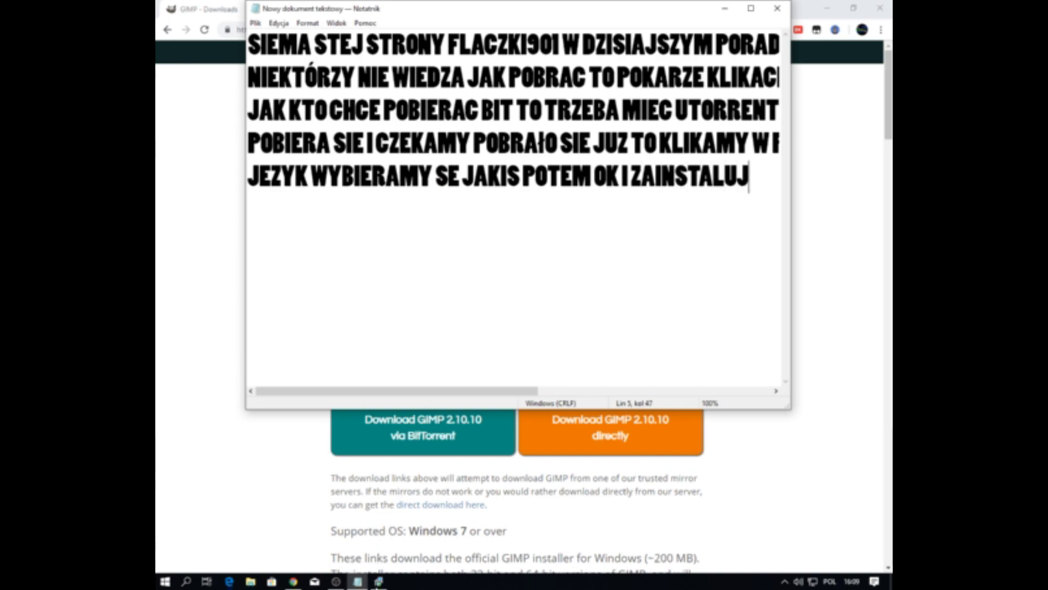
pyautogui.click(378, 581)
pyautogui.click(599, 388)
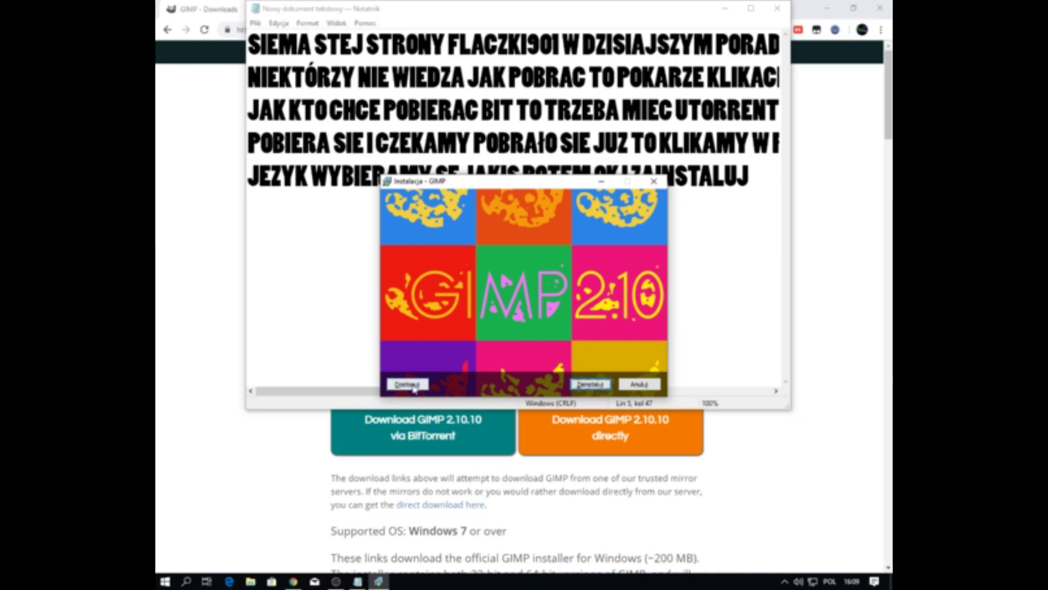
pyautogui.click(588, 383)
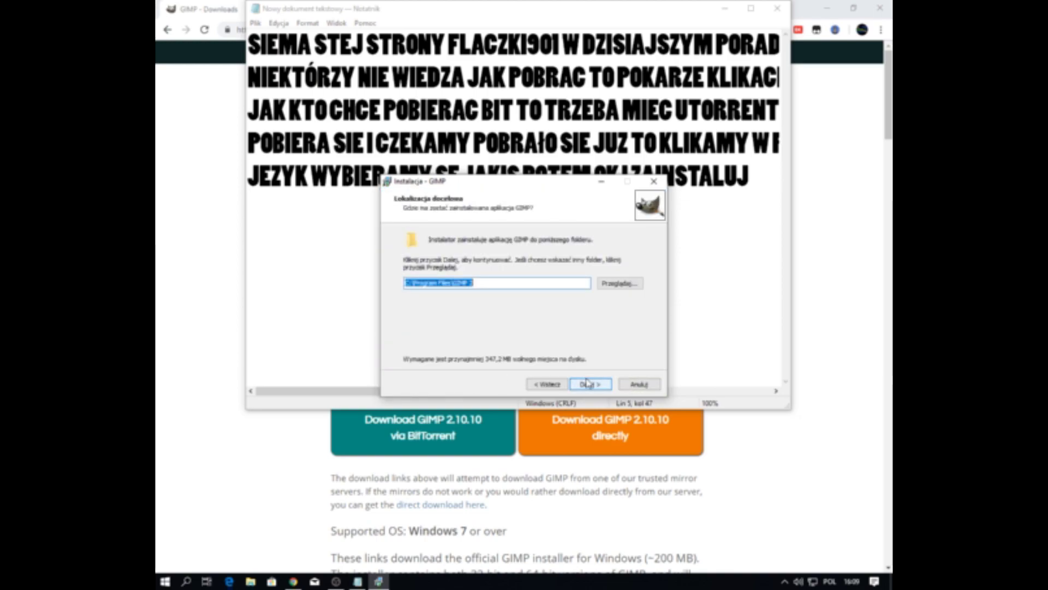
pyautogui.click(582, 383)
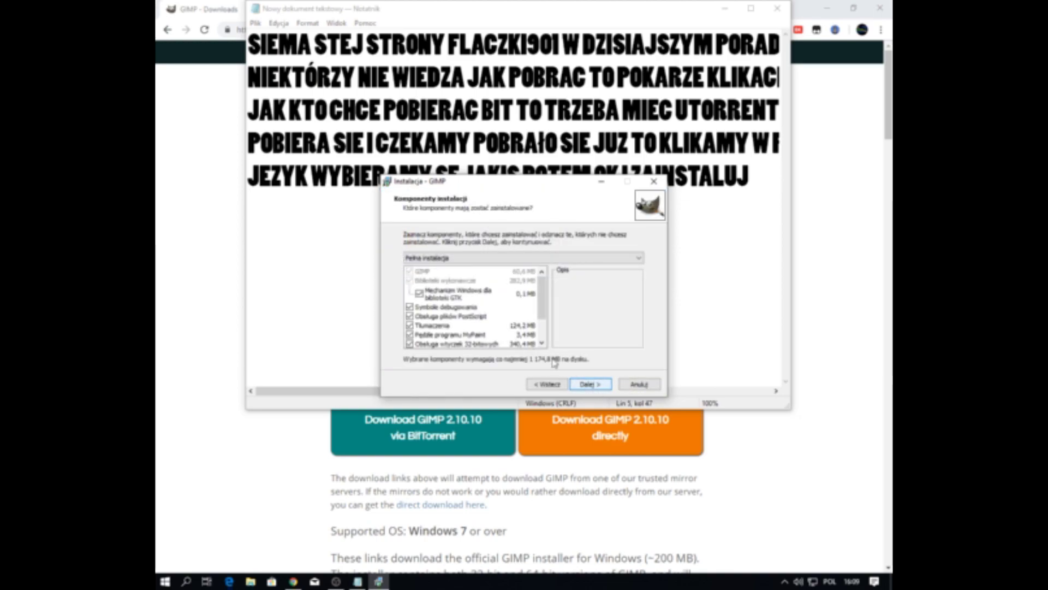
# - Keep Pełna instalacja, accept file associations, and skip the desktop icon to reach the summary
pyautogui.scroll(-2, 510, 301)
pyautogui.click(483, 258)
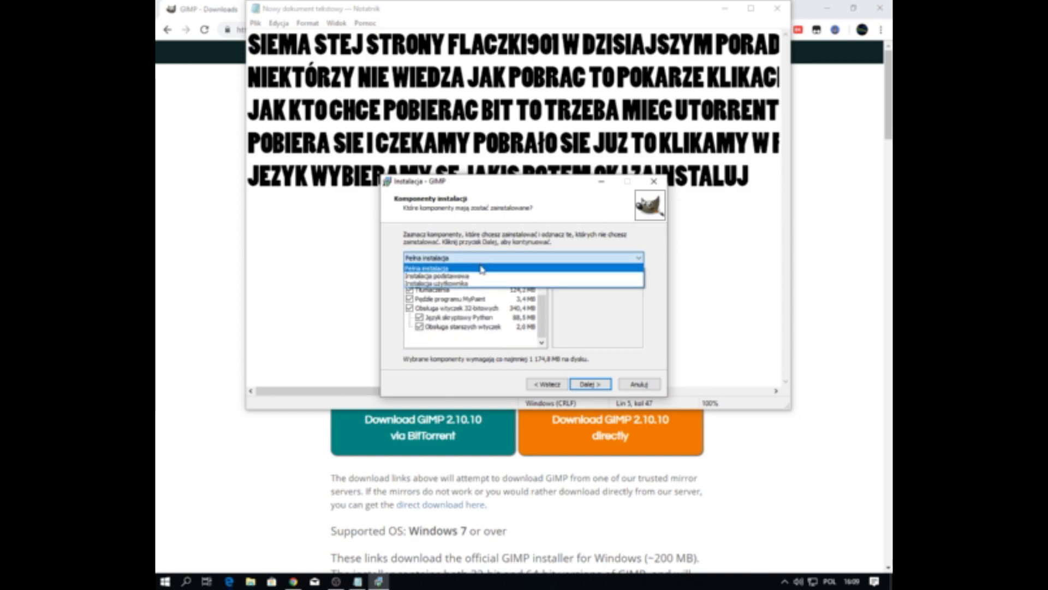
pyautogui.click(481, 262)
pyautogui.click(597, 343)
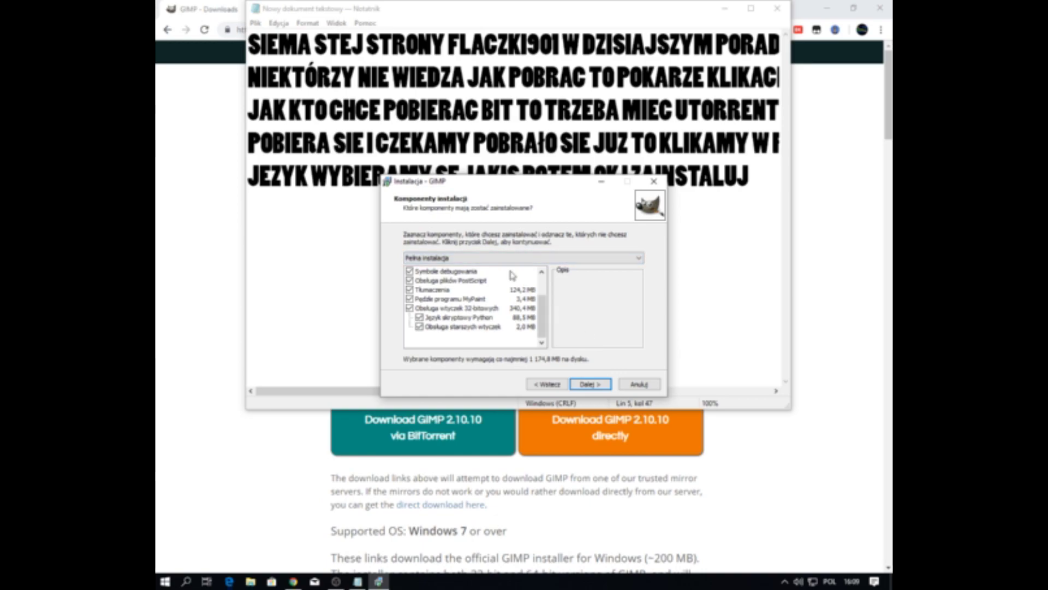
pyautogui.click(595, 385)
pyautogui.scroll(-3, 475, 325)
pyautogui.scroll(-3, 491, 327)
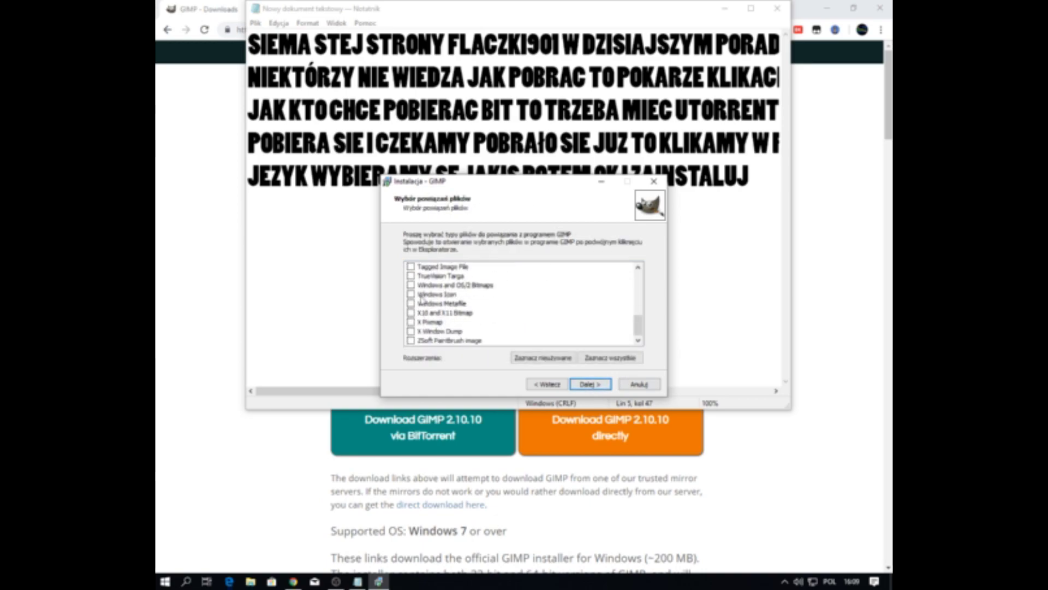
pyautogui.click(587, 387)
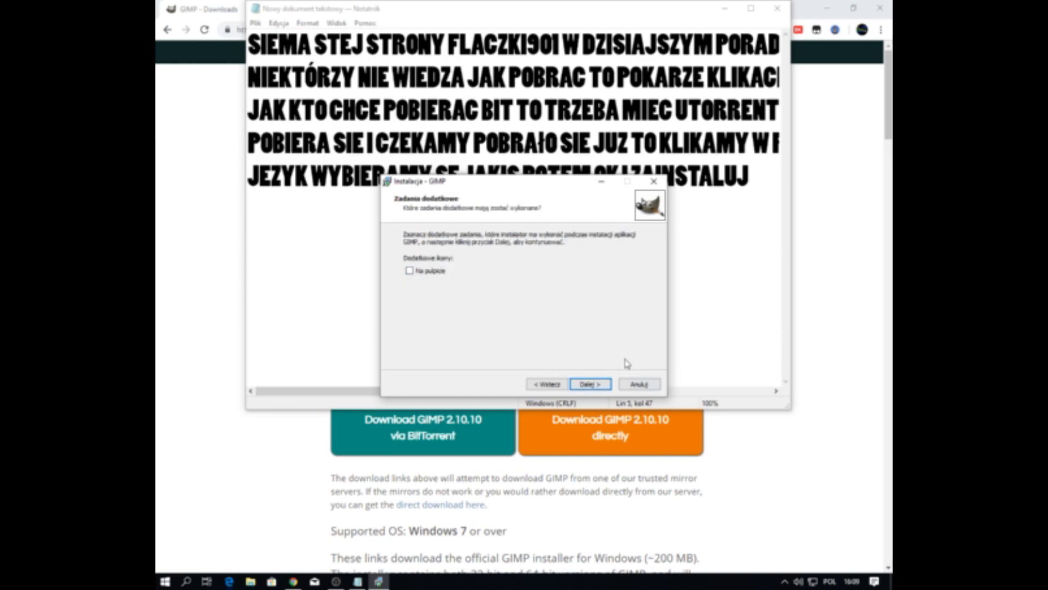
pyautogui.click(601, 385)
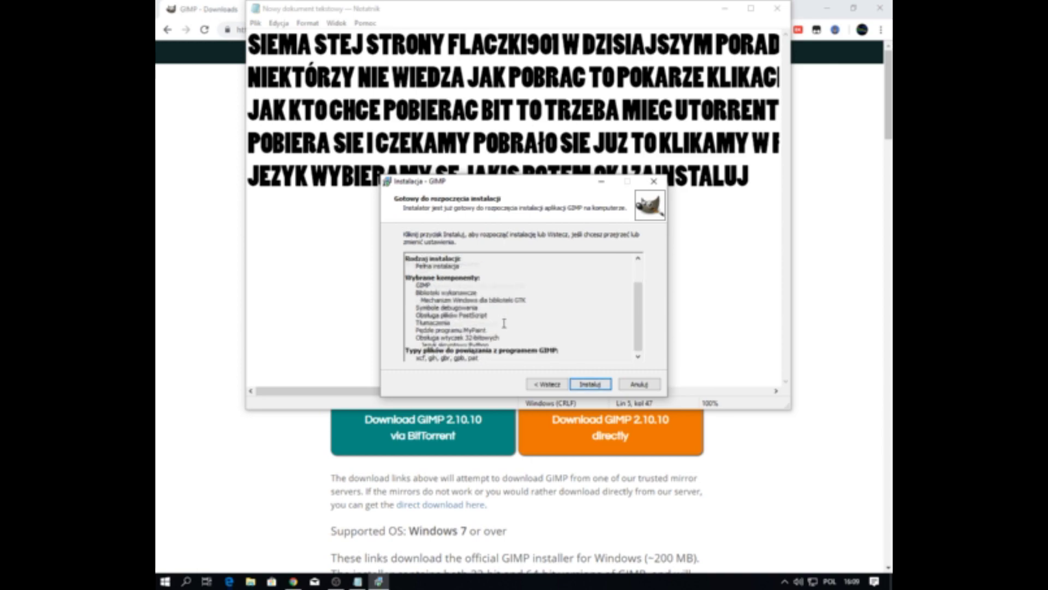
pyautogui.scroll(-1, 504, 323)
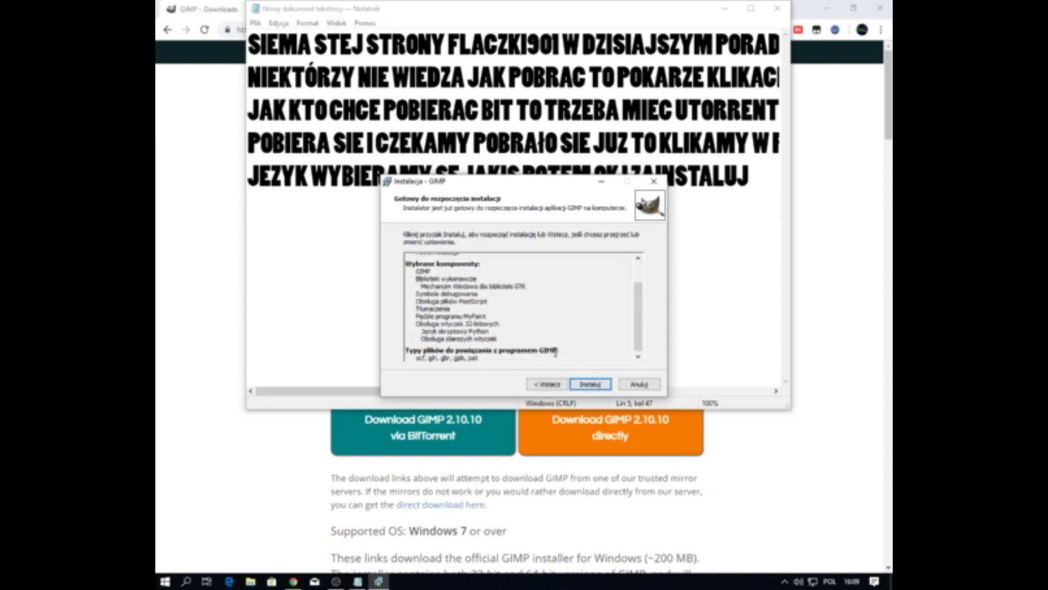
pyautogui.click(758, 189)
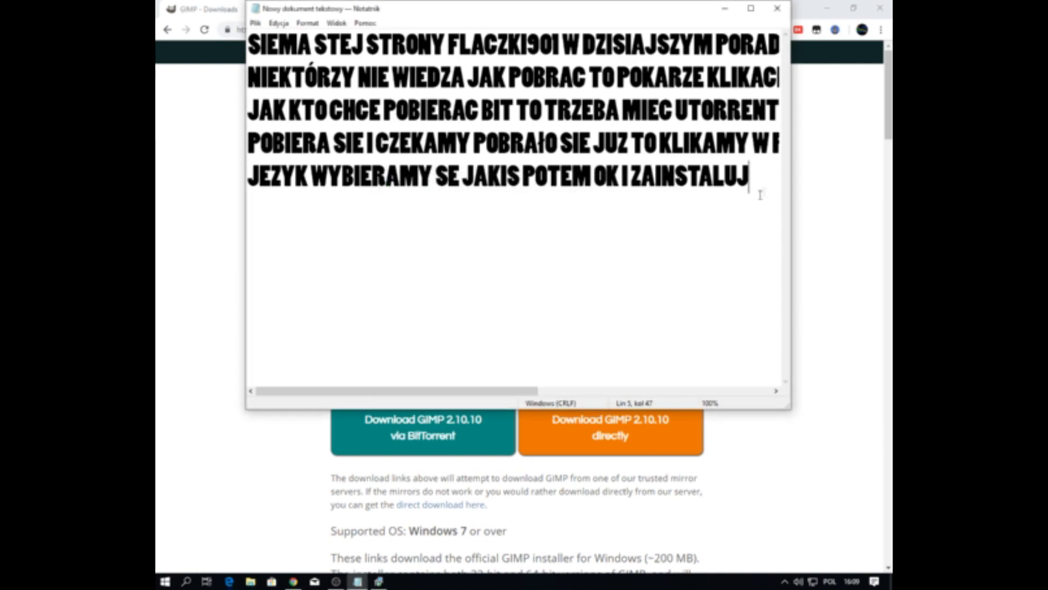
# - Add ' JA' and a new line 'MUSIAŁEM INACZEJ ZROBIĆ BO MAM SŁABY KOMP I DLATECO :D'
pyautogui.write(' JA')
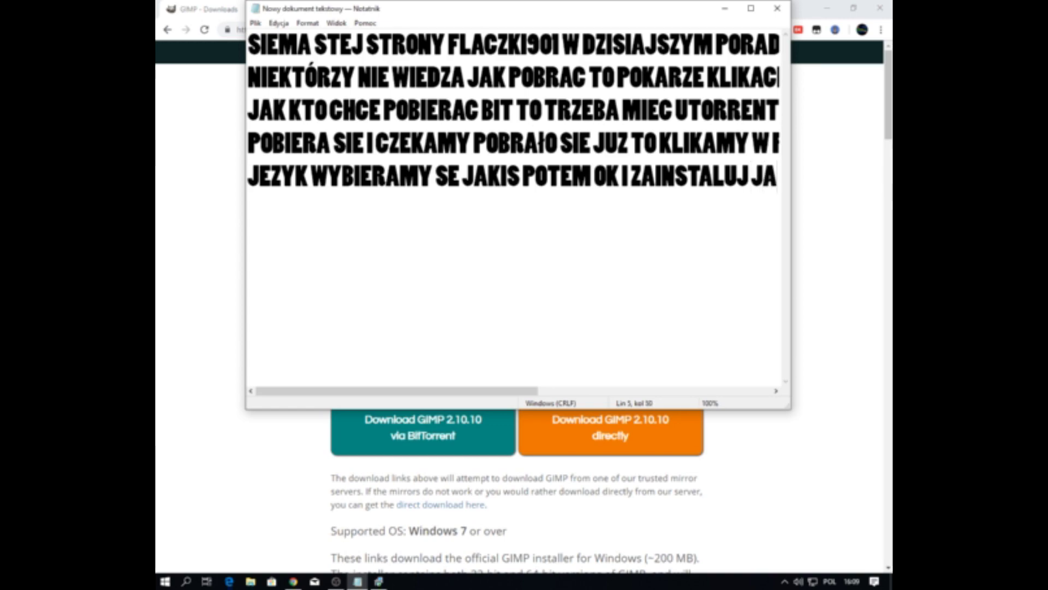
pyautogui.press('Return')
pyautogui.write('MUSIA')
pyautogui.write('LE')
pyautogui.press('BackSpace')
pyautogui.press('BackSpace')
pyautogui.write('ŁEM ')
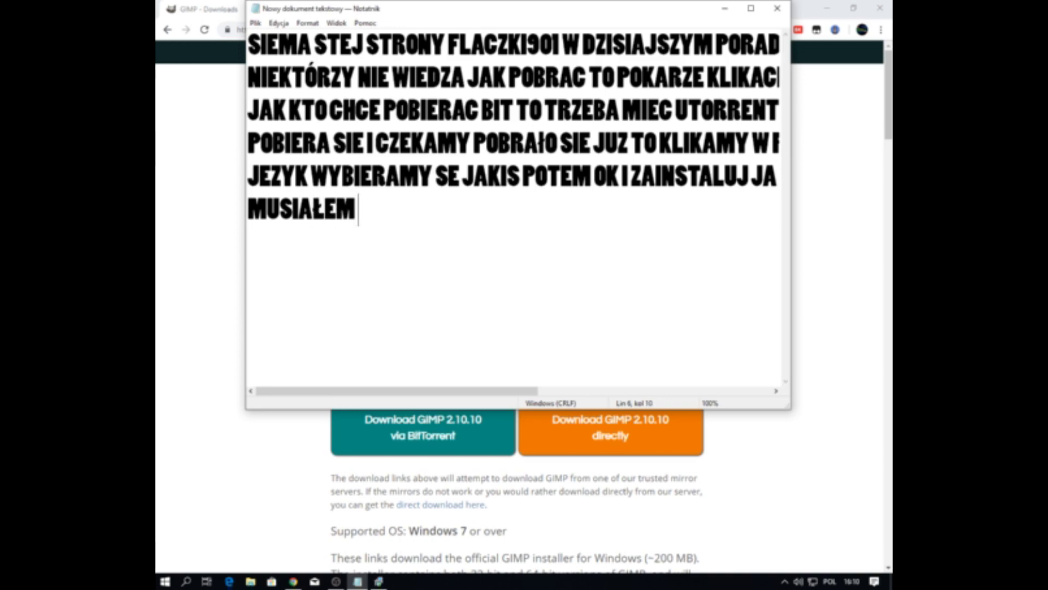
pyautogui.write('INNA')
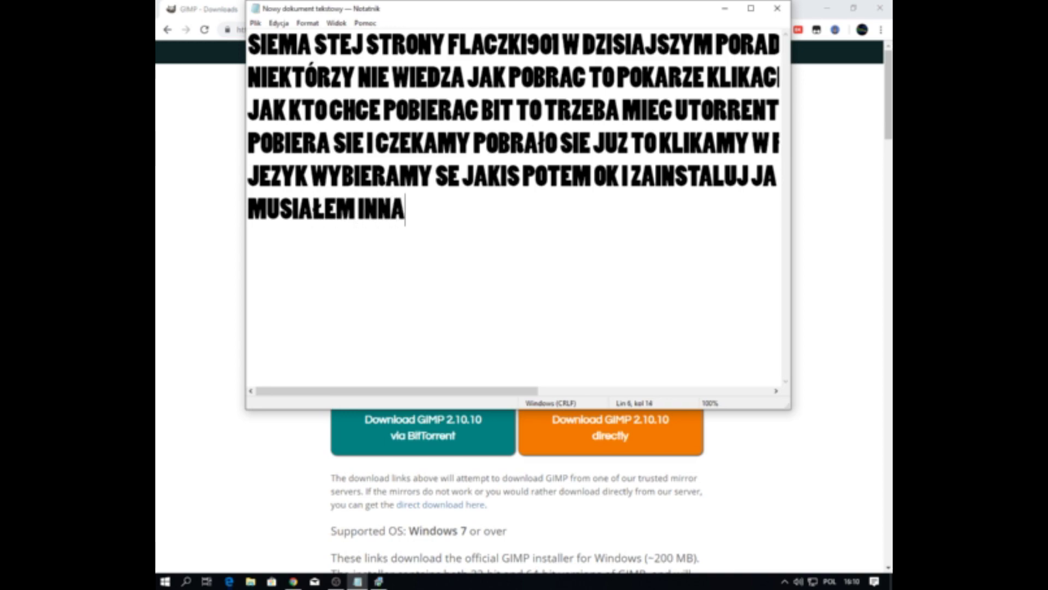
pyautogui.press('BackSpace')
pyautogui.press('BackSpace')
pyautogui.write('ACZEJ ZROBIĆ')
pyautogui.press('BackSpace')
pyautogui.write('C BO ')
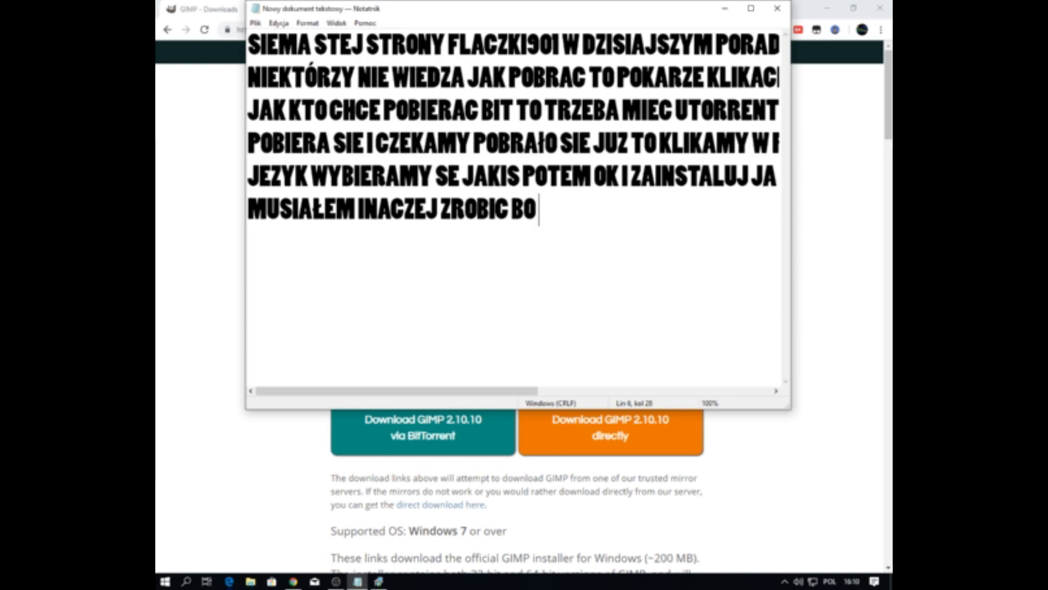
pyautogui.write('MAM SPA')
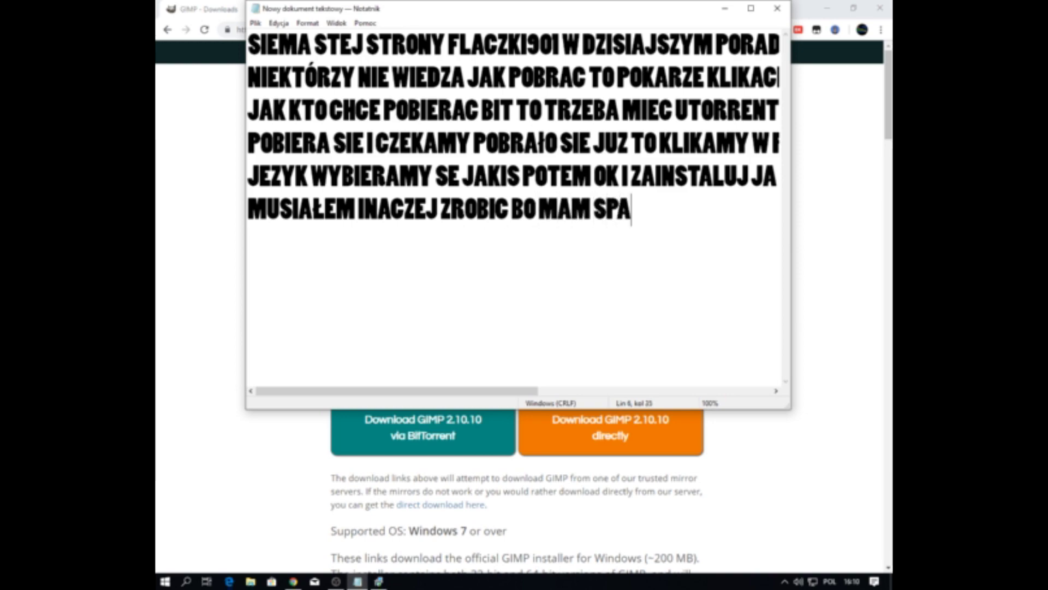
pyautogui.press('BackSpace')
pyautogui.press('BackSpace')
pyautogui.write('ŁABY KOMP ')
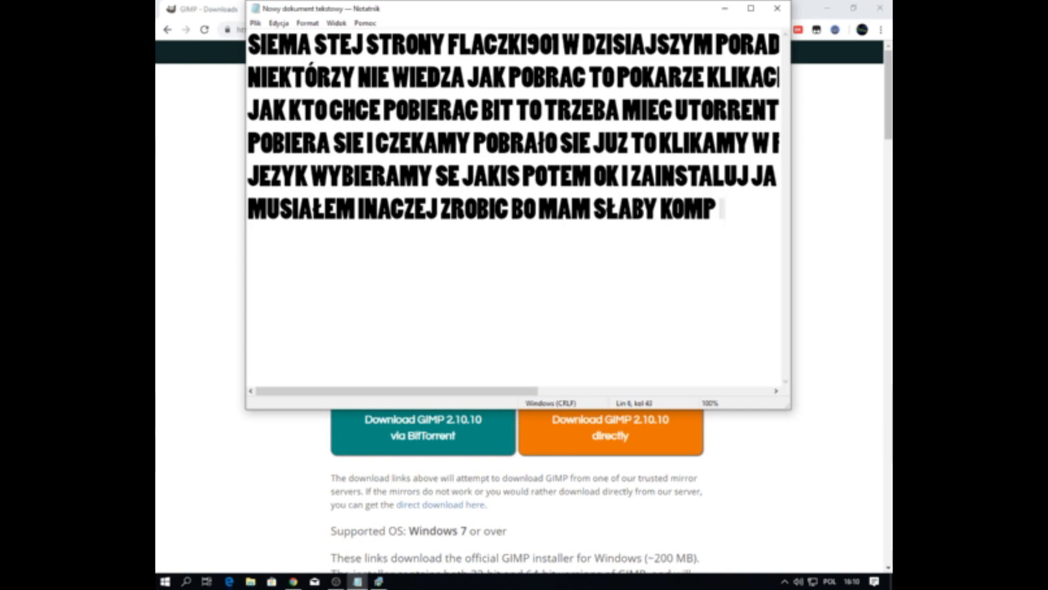
pyautogui.write('I DLATECO :')
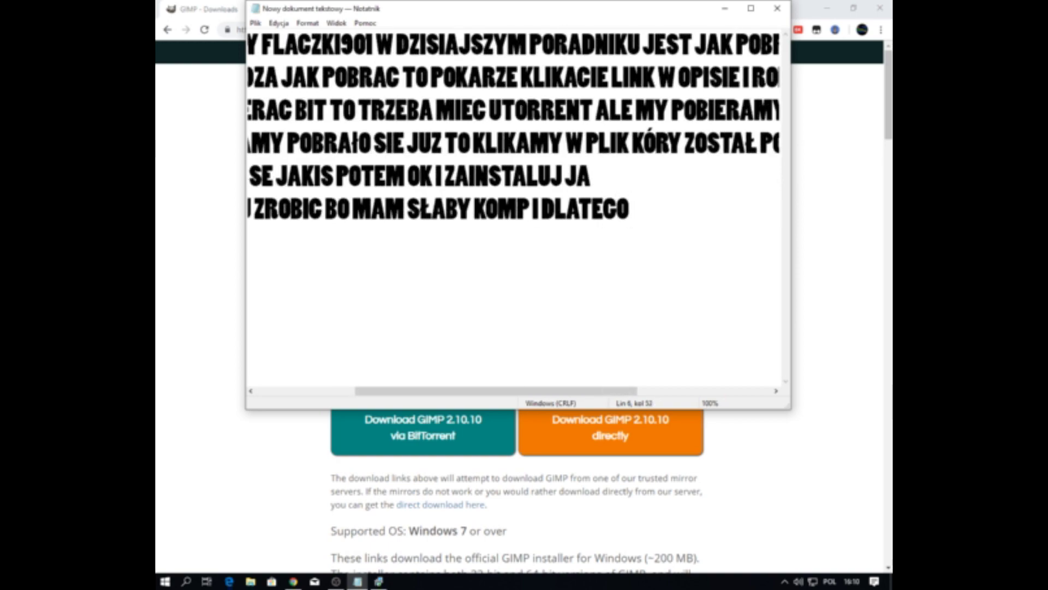
pyautogui.write('D')
pyautogui.click(378, 581)
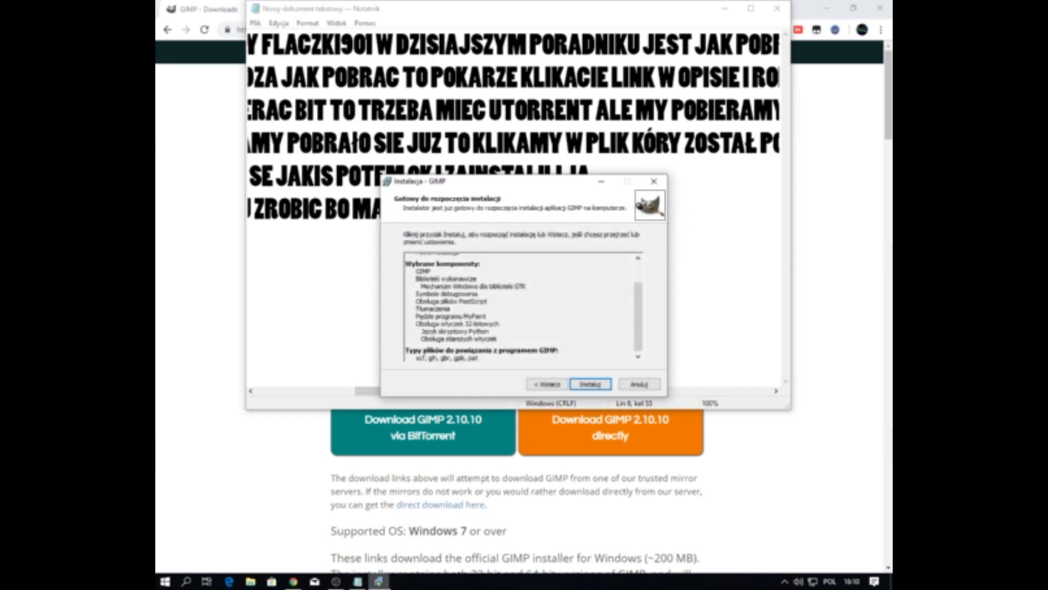
# - Start the GIMP installation and move the installer window up and left
pyautogui.click(605, 385)
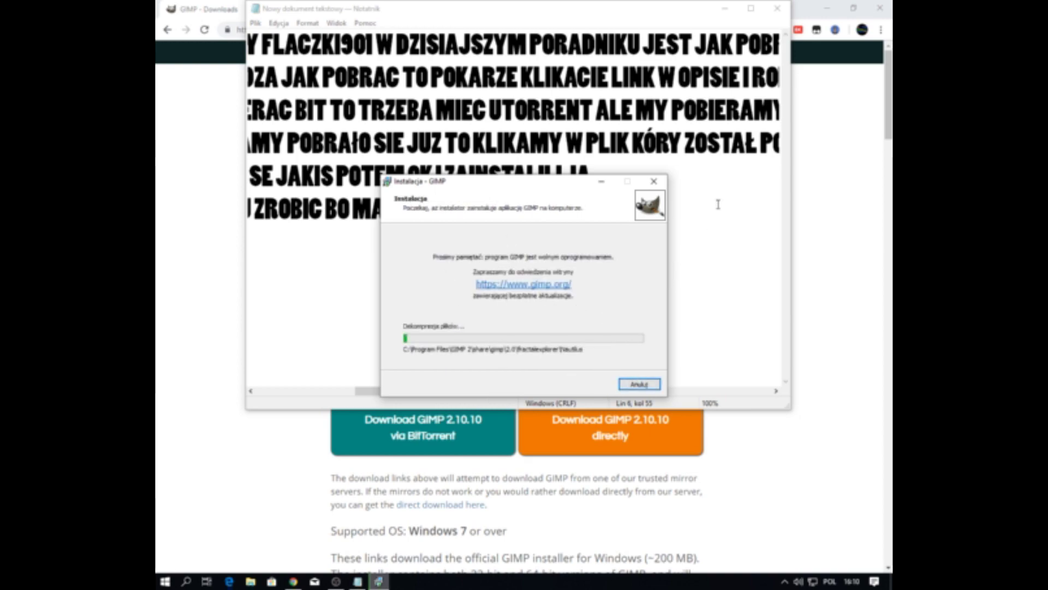
pyautogui.moveTo(497, 181); pyautogui.dragTo(427, 160)
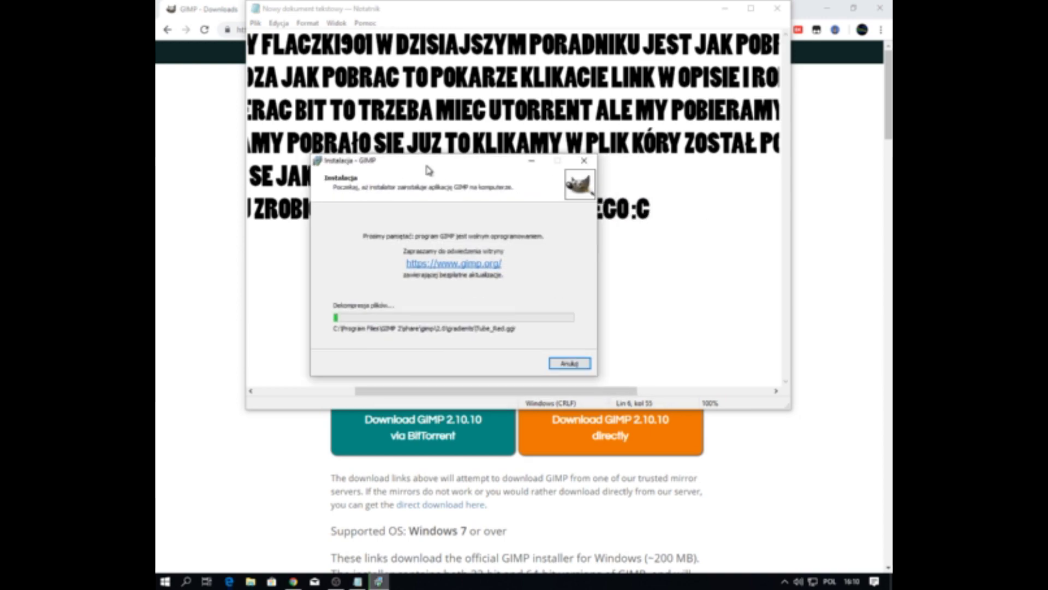
pyautogui.click(703, 200)
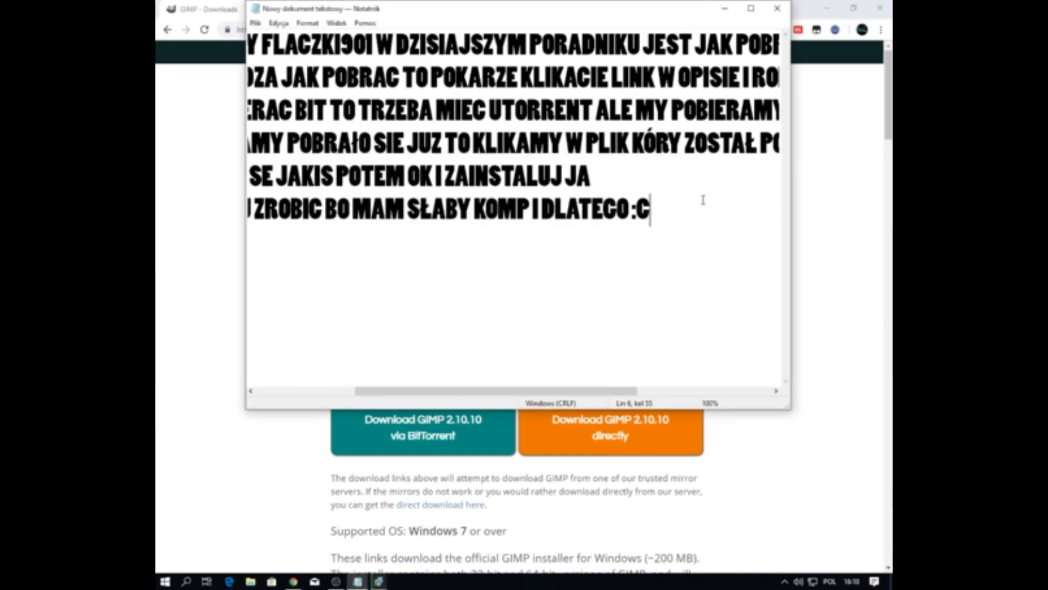
# - Finish line six with 'JA ZROBIE CIEECIEBYNIE' and add line 'PSZYDŁUZAC ODCINKA :D'
pyautogui.write('JA ZROBIE CIE')
pyautogui.write('E')
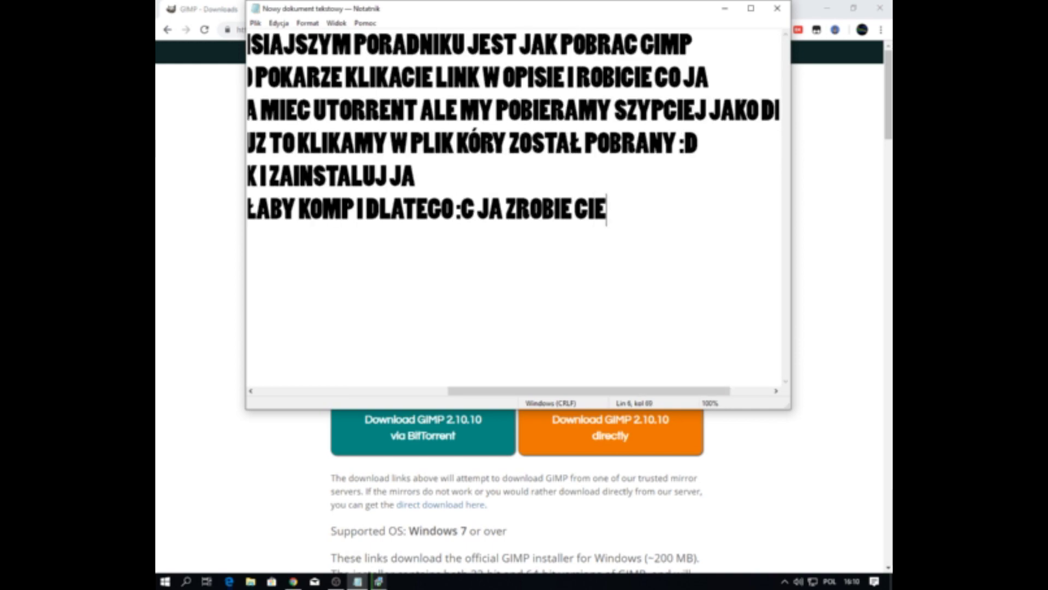
pyautogui.write('CIE z')
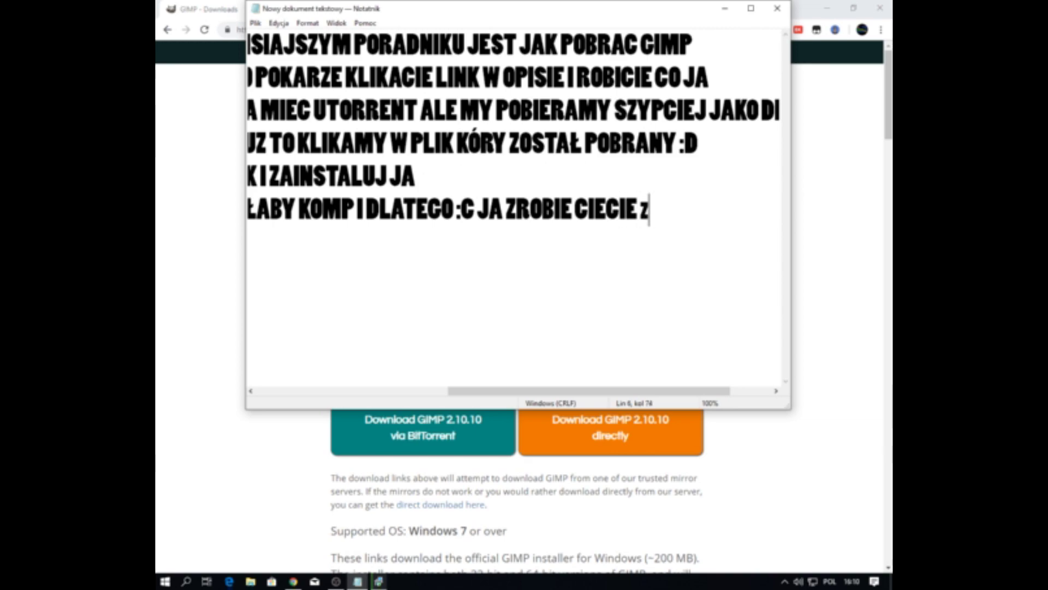
pyautogui.write('BY')
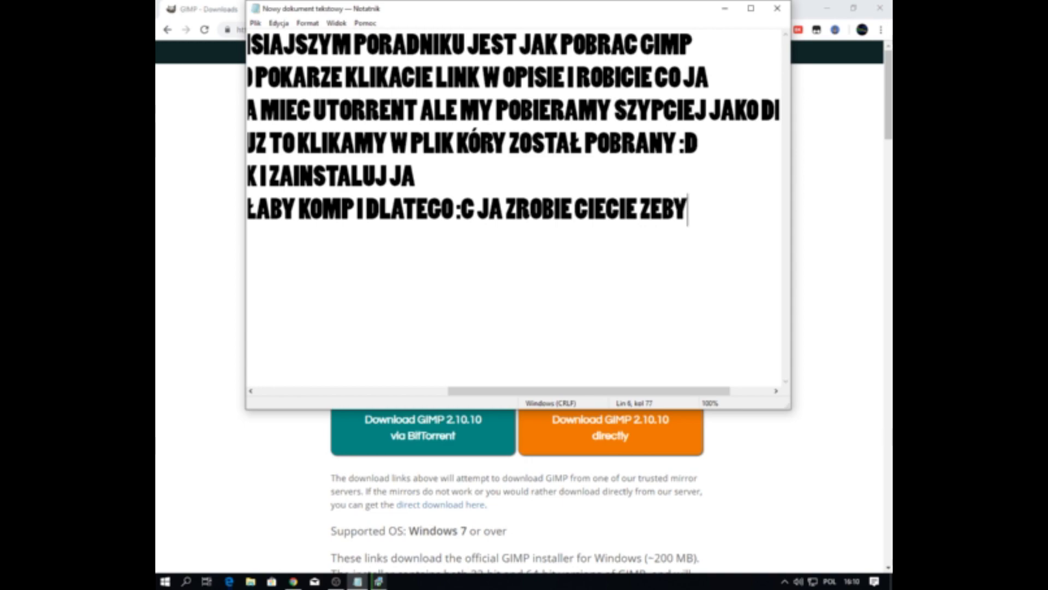
pyautogui.write(' NIE')
pyautogui.press('Return')
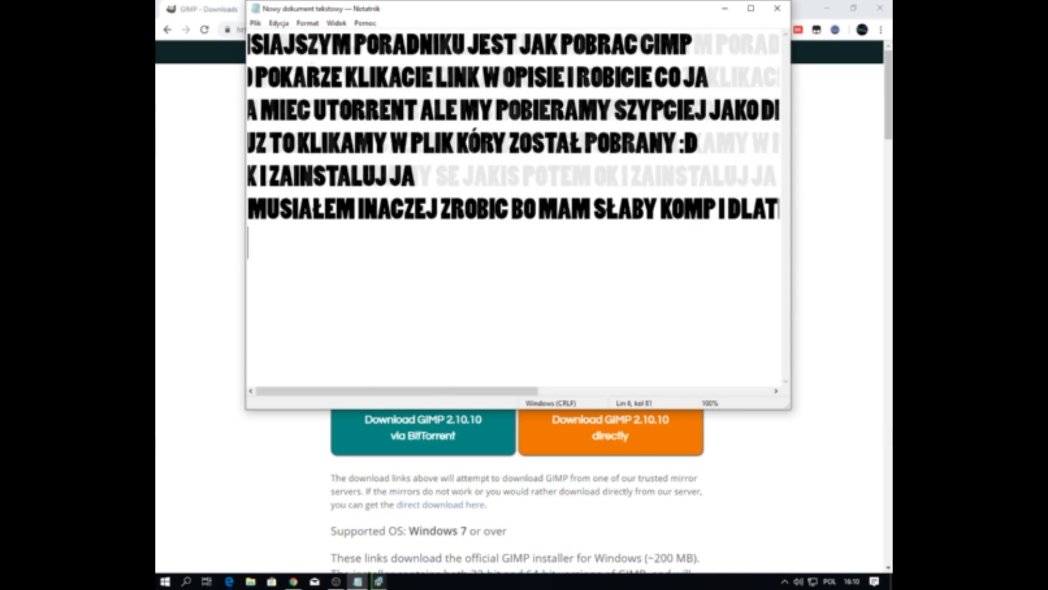
pyautogui.write('PSZYDŁUY')
pyautogui.press('BackSpace')
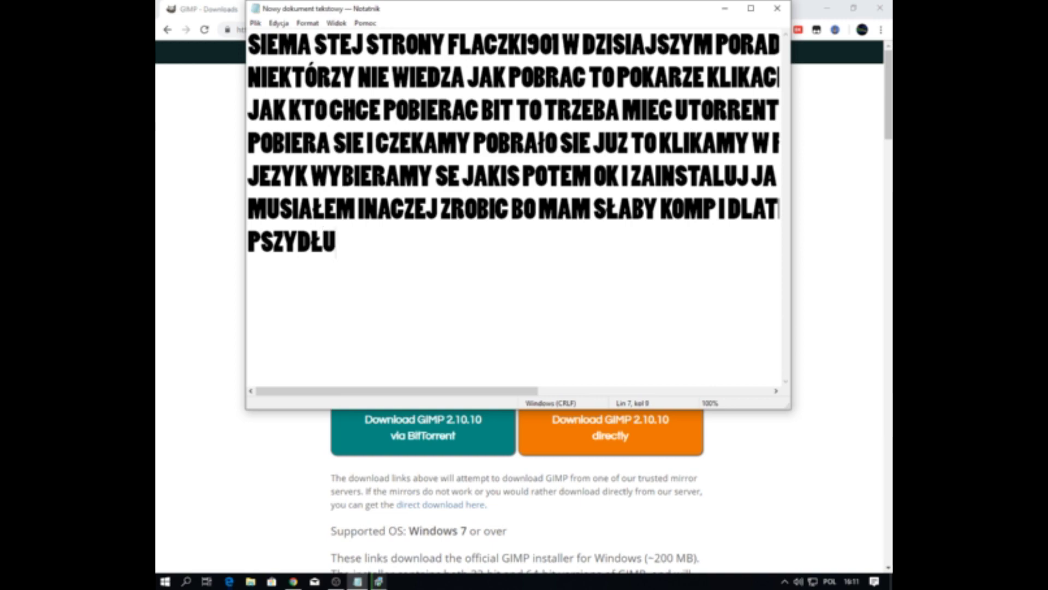
pyautogui.write('ZAC ')
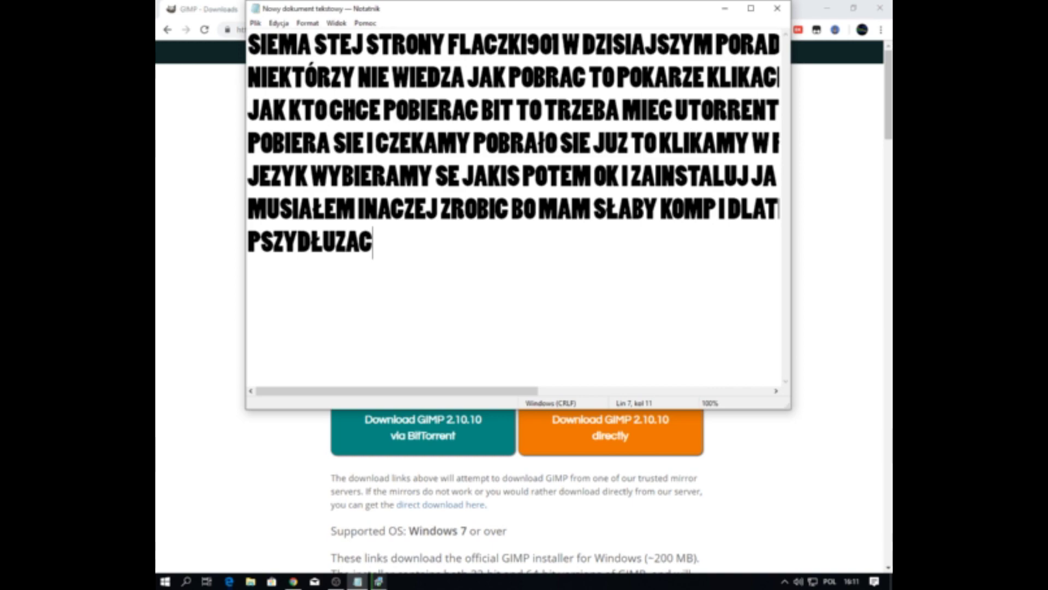
pyautogui.write('ODC')
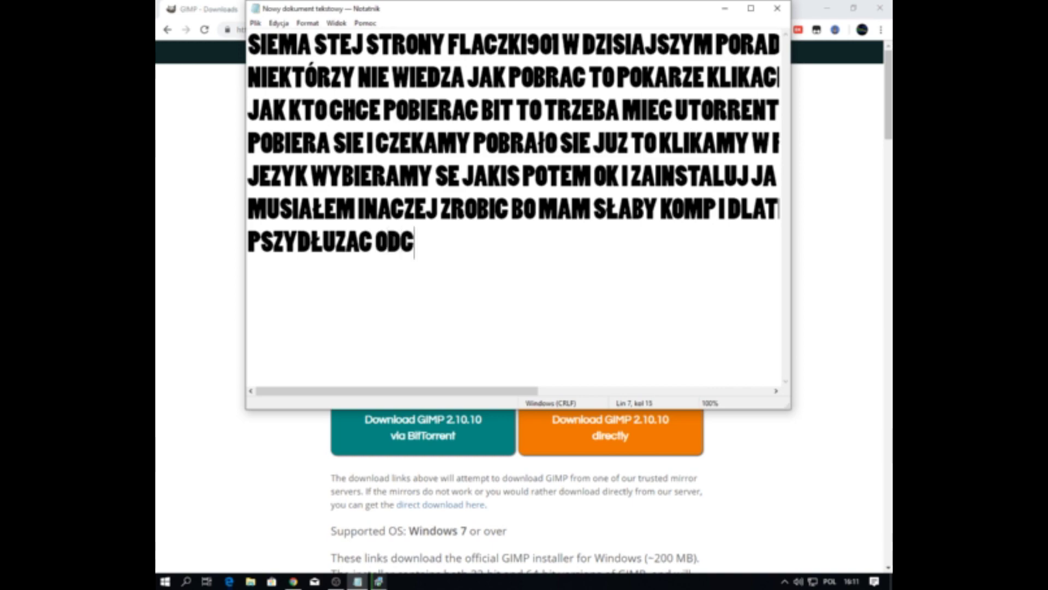
pyautogui.write('INKA')
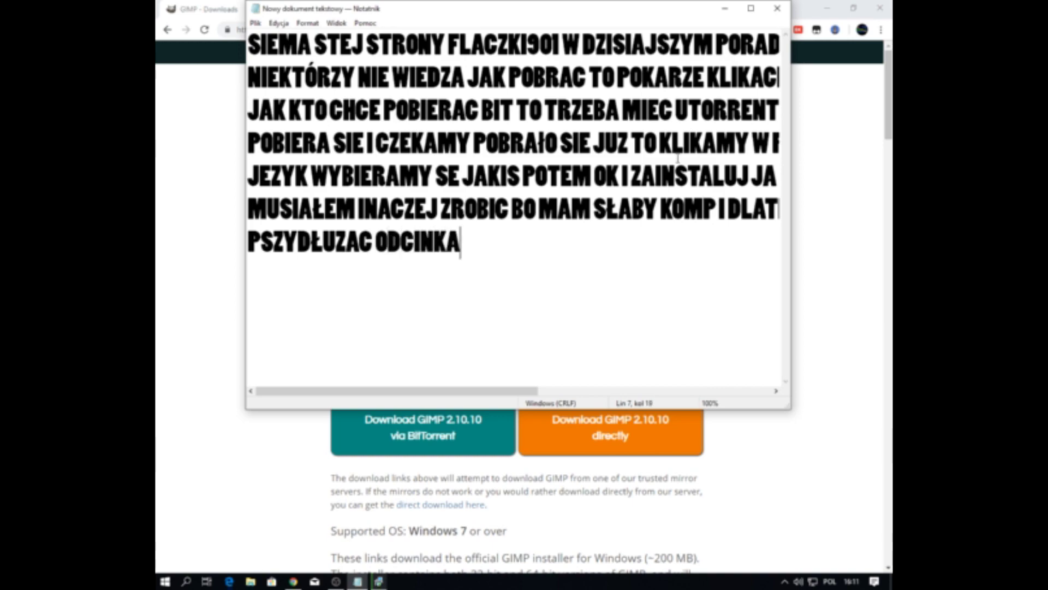
pyautogui.write(' :D')
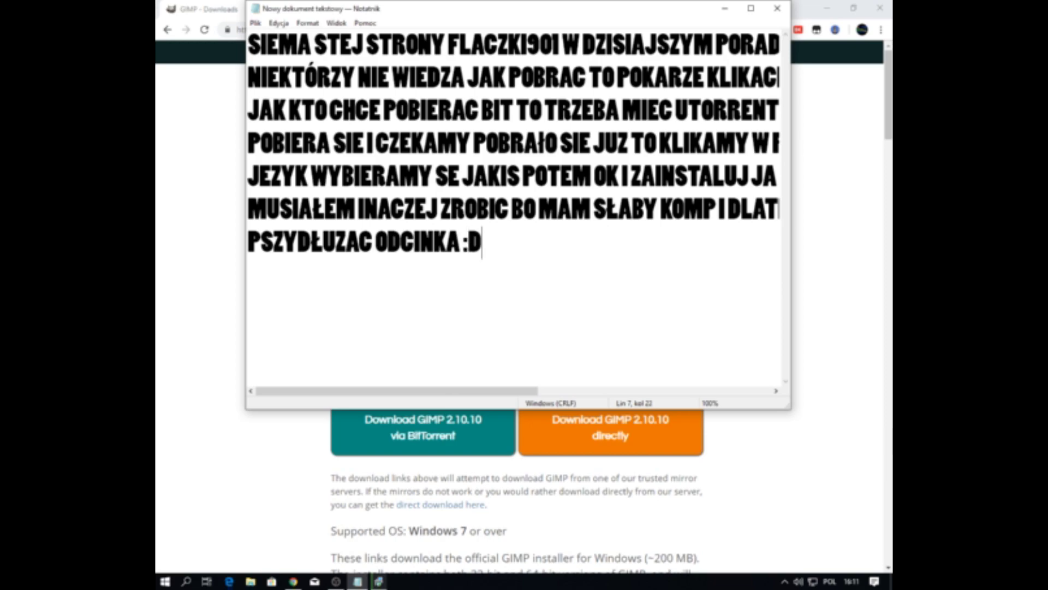
# - Pause the OBS recording and add note line 8: 'JUZ NAM SIE ZAINSTALOWAŁO I KLIKAMY ZAKONCZ'
pyautogui.click(335, 582)
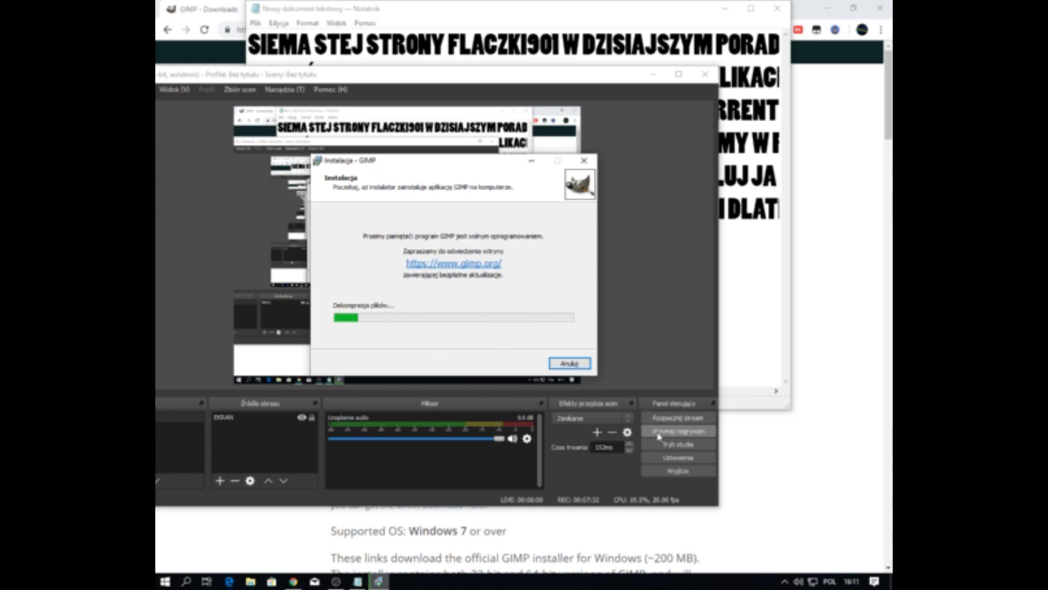
pyautogui.click(667, 387)
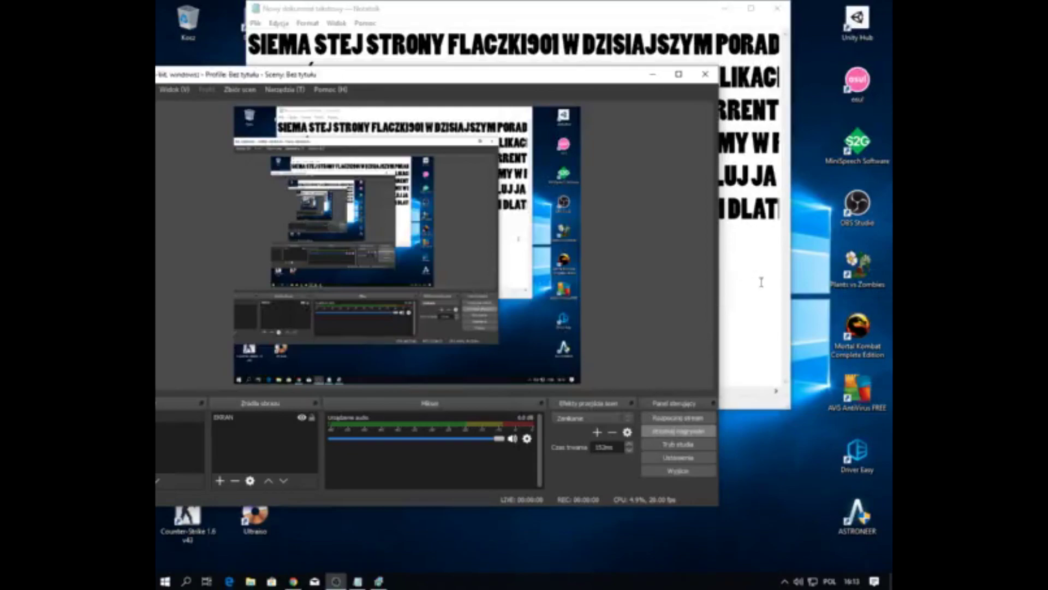
pyautogui.click(761, 282)
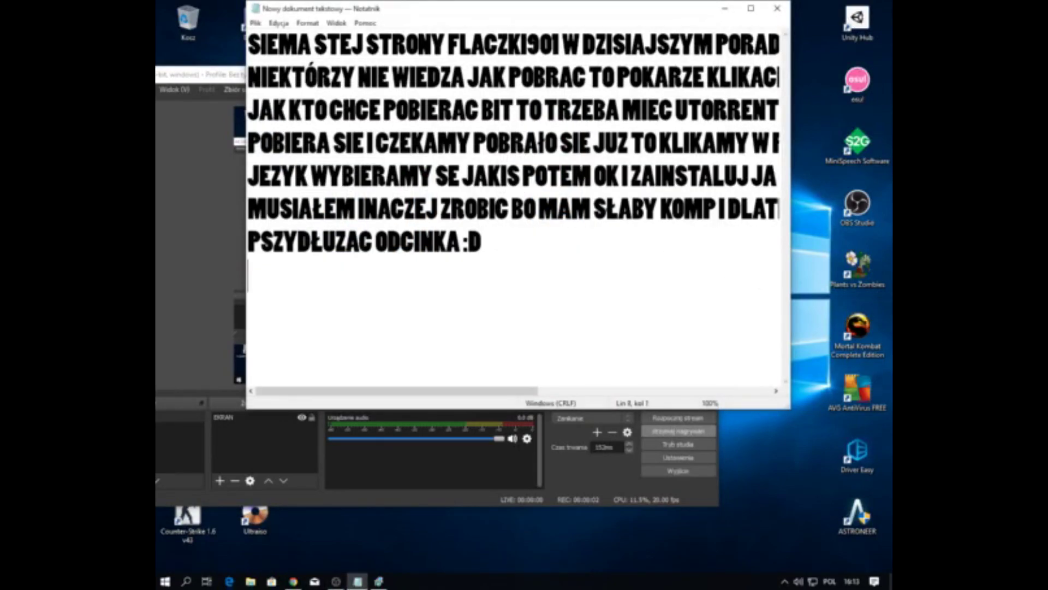
pyautogui.write('JU')
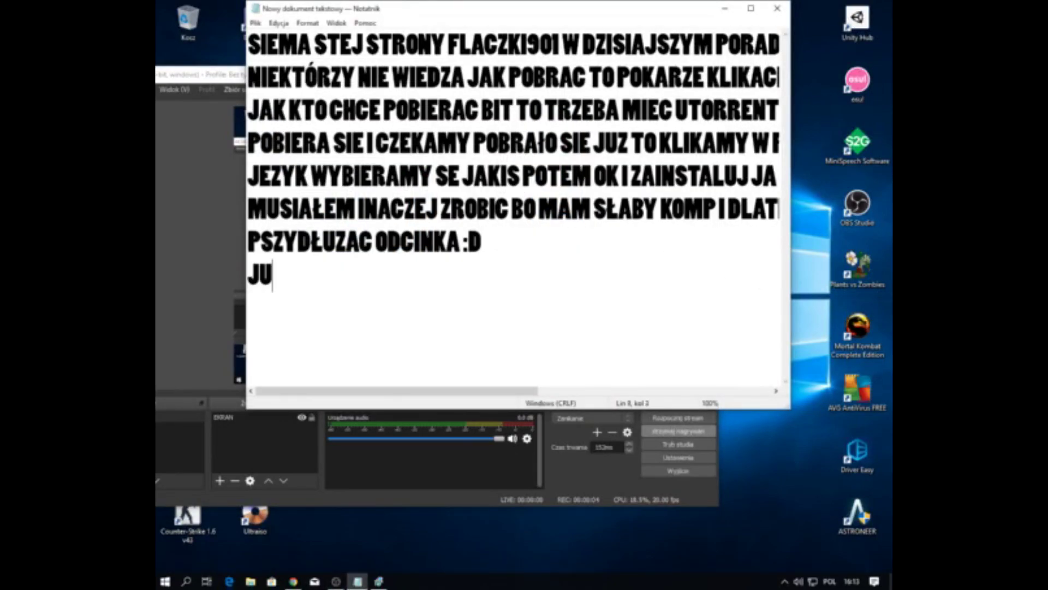
pyautogui.write('Z NA')
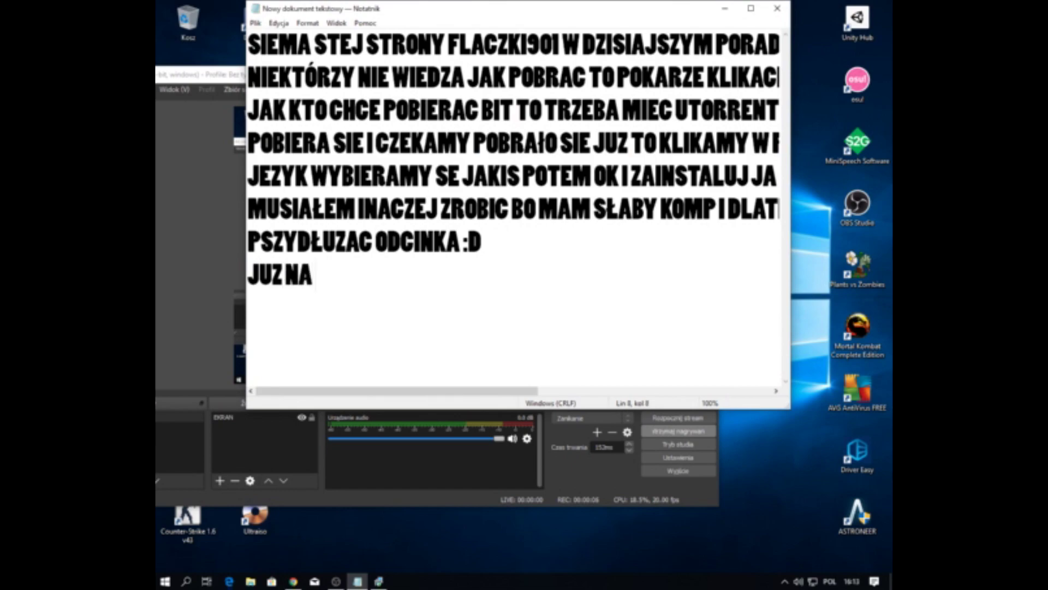
pyautogui.write('M SIĘ')
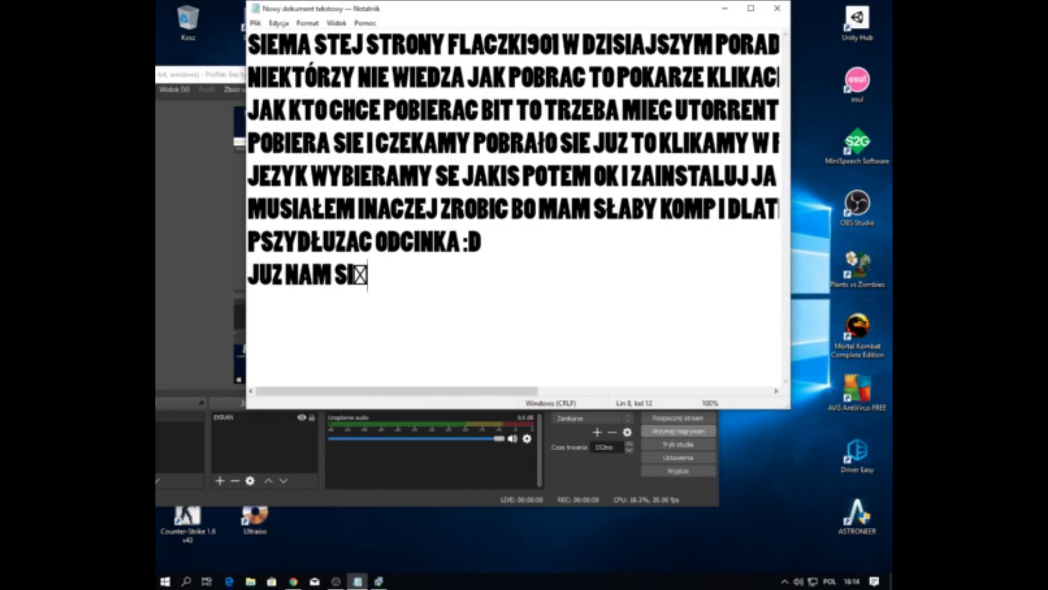
pyautogui.write('EZA')
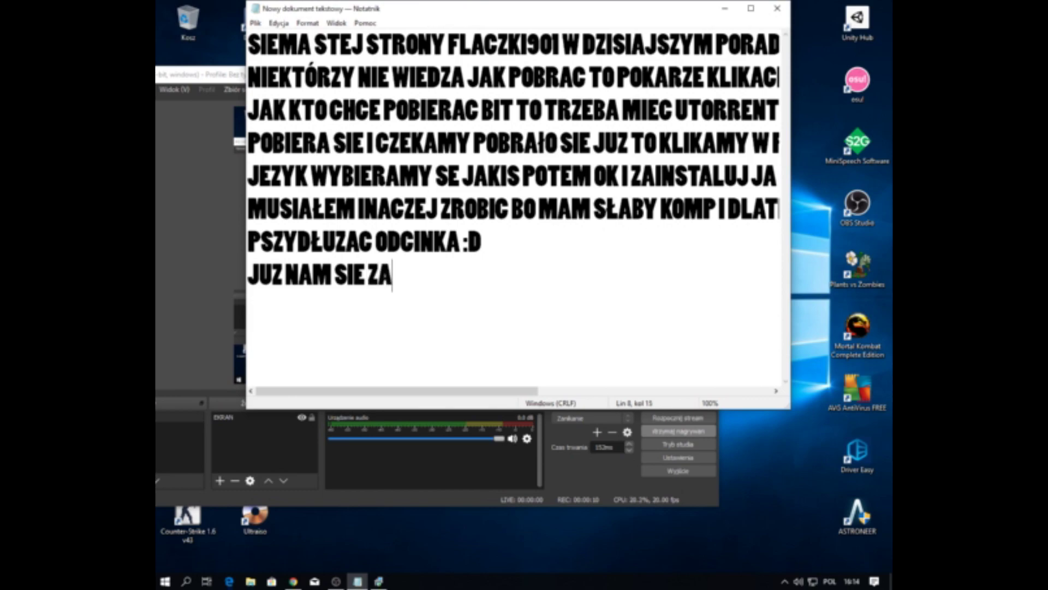
pyautogui.write('INSTA')
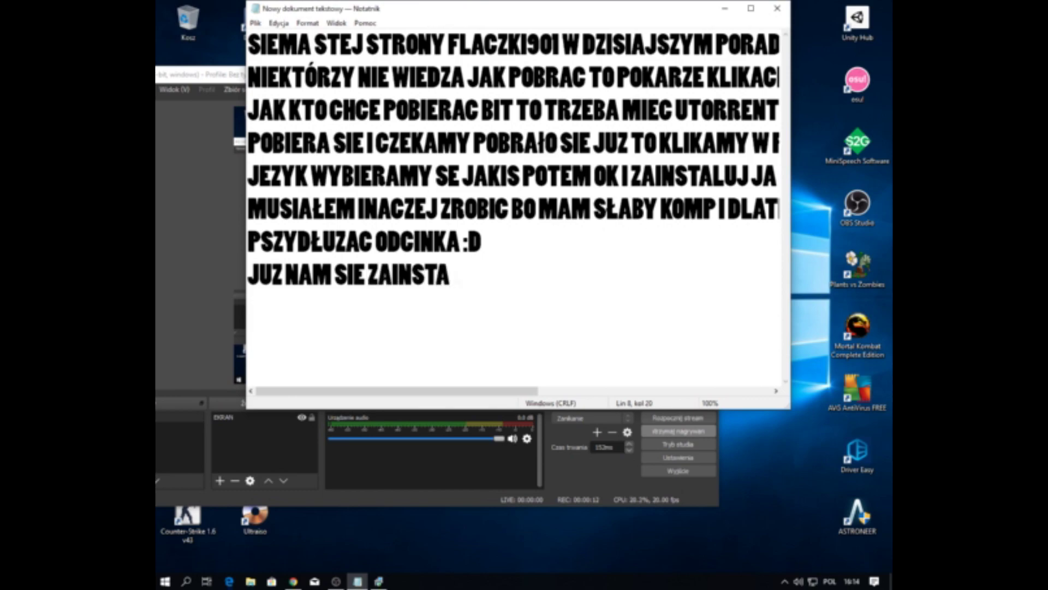
pyautogui.write('LOWAŁO ')
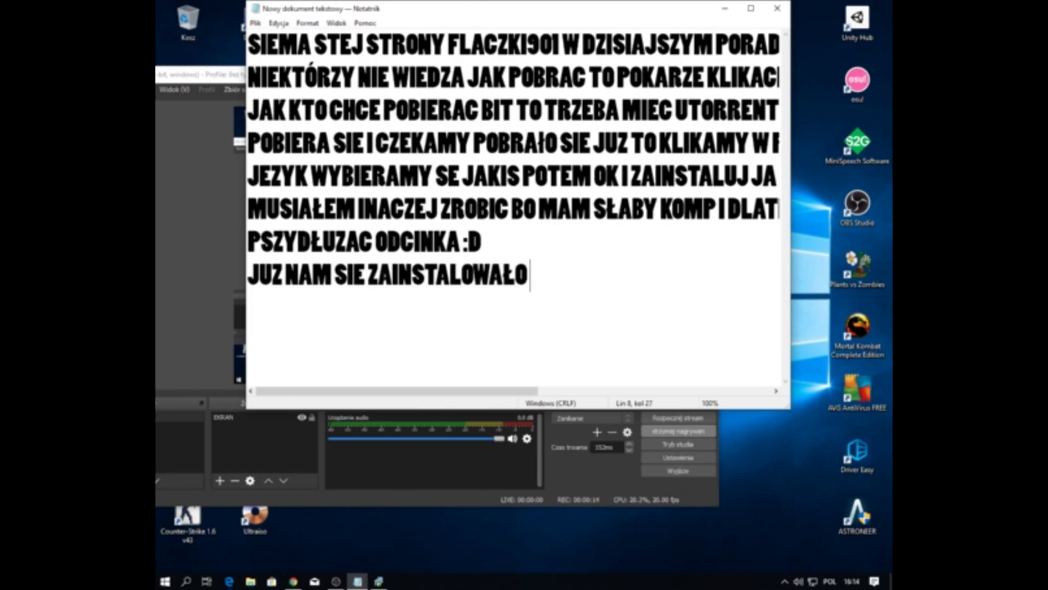
pyautogui.write('I KLI')
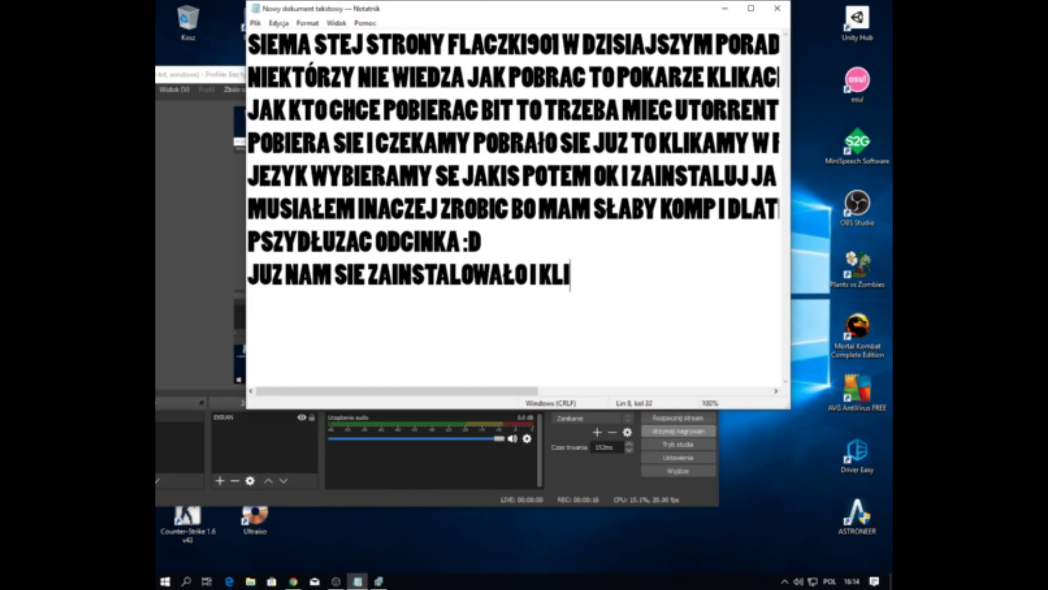
pyautogui.write('KAMY ZAKO')
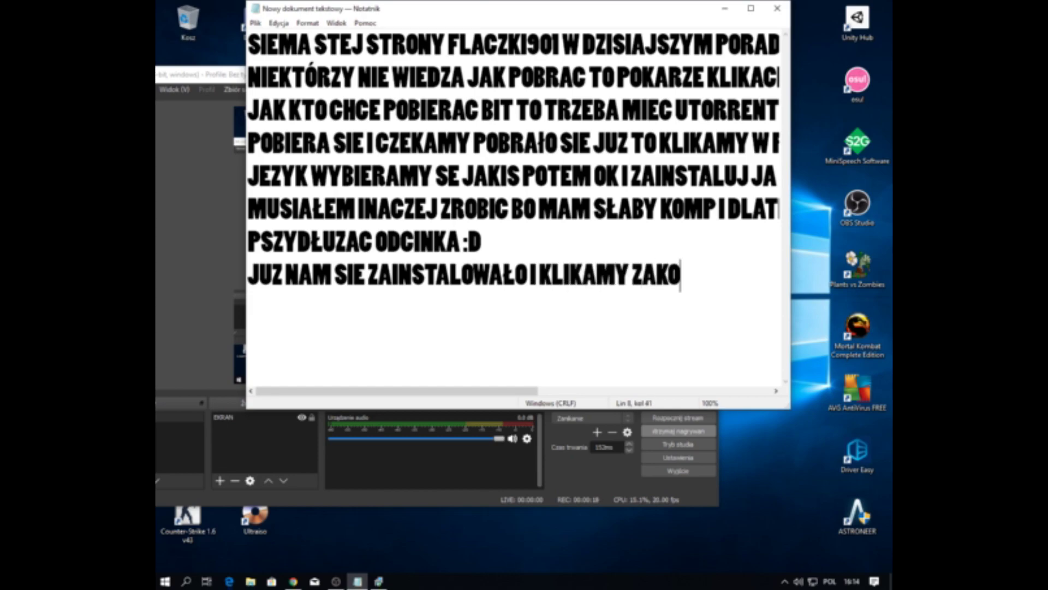
pyautogui.write('Ń')
pyautogui.press('BackSpace')
pyautogui.write('NCZ')
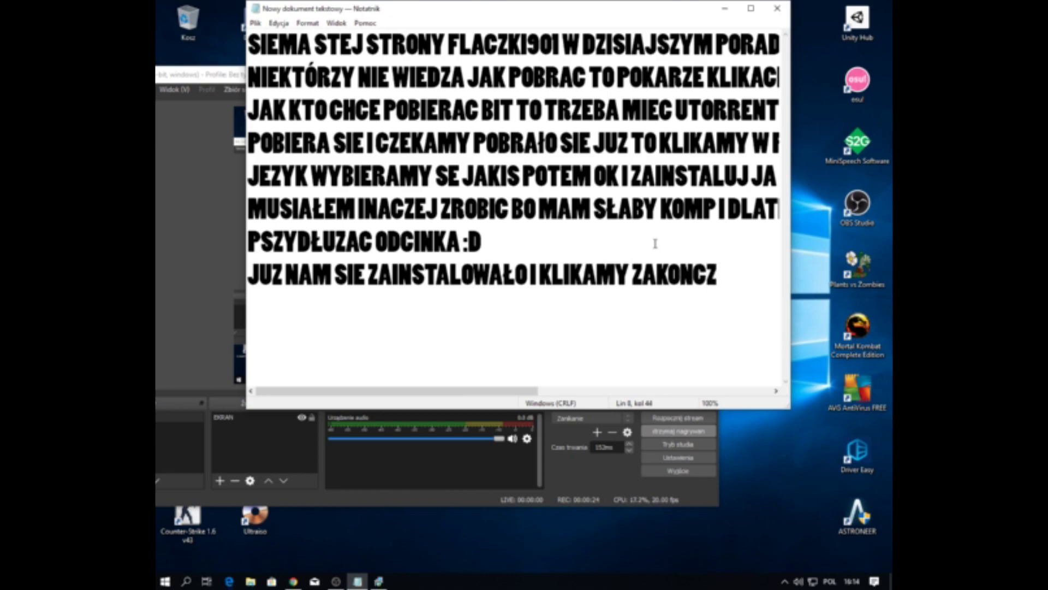
pyautogui.click(379, 580)
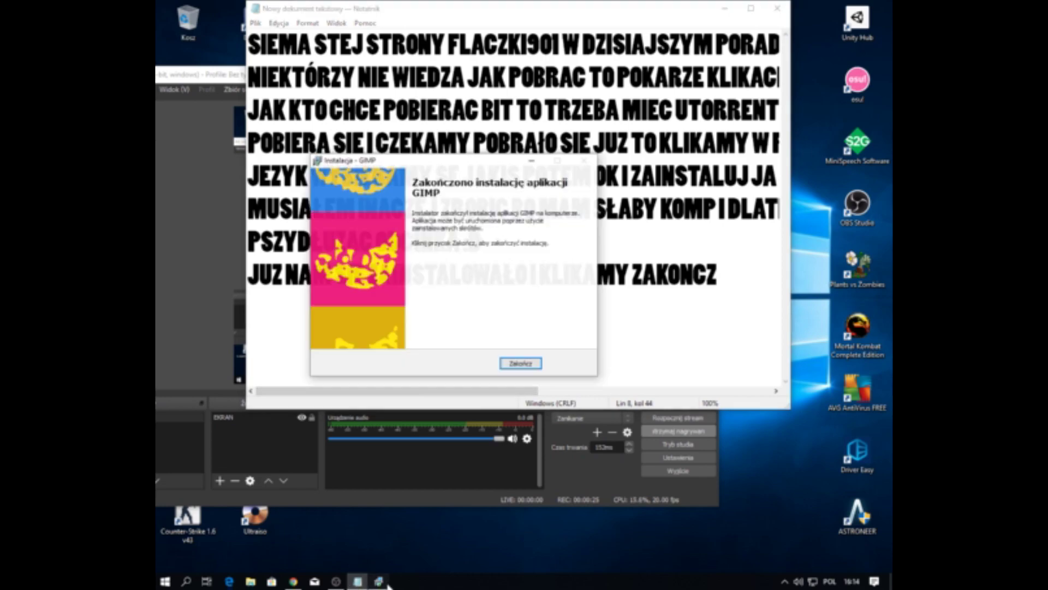
# - Close the finished GIMP installer and clear all text from the note
pyautogui.click(521, 364)
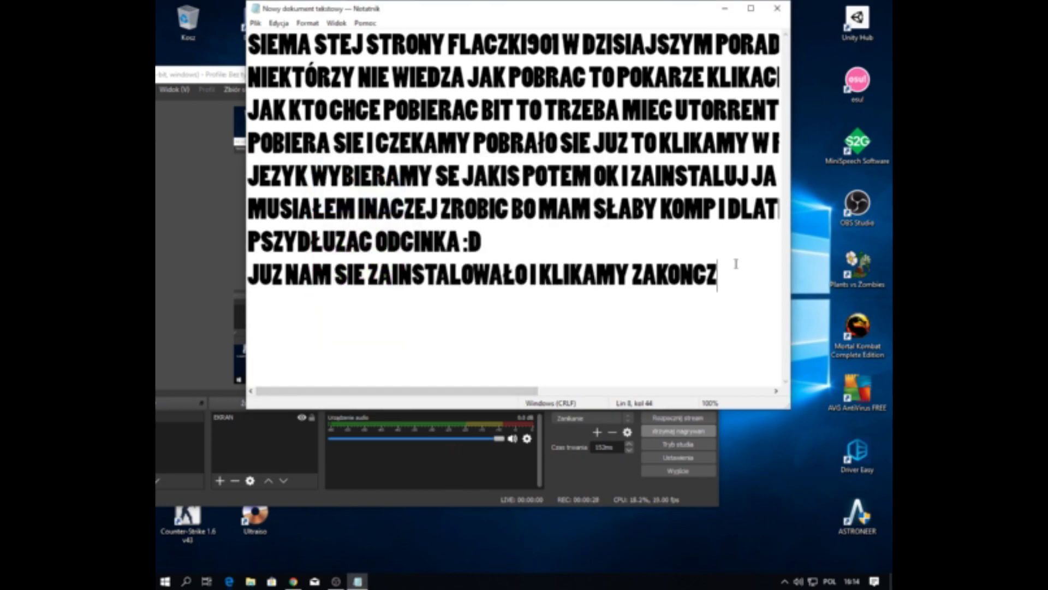
pyautogui.hotkey('ctrl', 'a')
pyautogui.press('BackSpace')
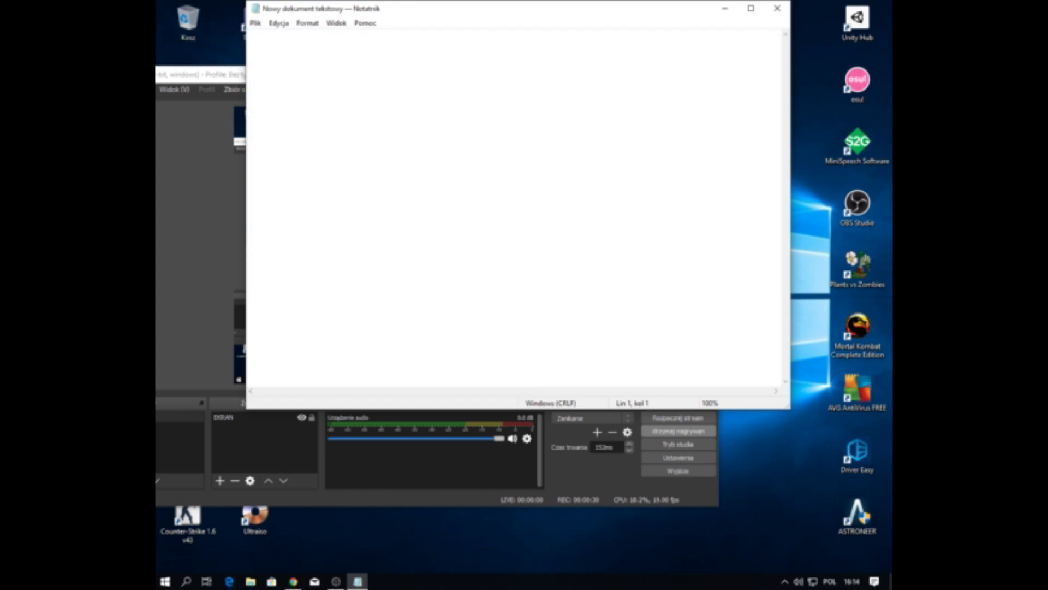
# - Minimize OBS, type 'GDZIE JEST GIMP POWIECIE A GIMP JEST TU' and open Ten komputer
pyautogui.click(335, 581)
pyautogui.moveTo(546, 191); pyautogui.dragTo(356, 151)
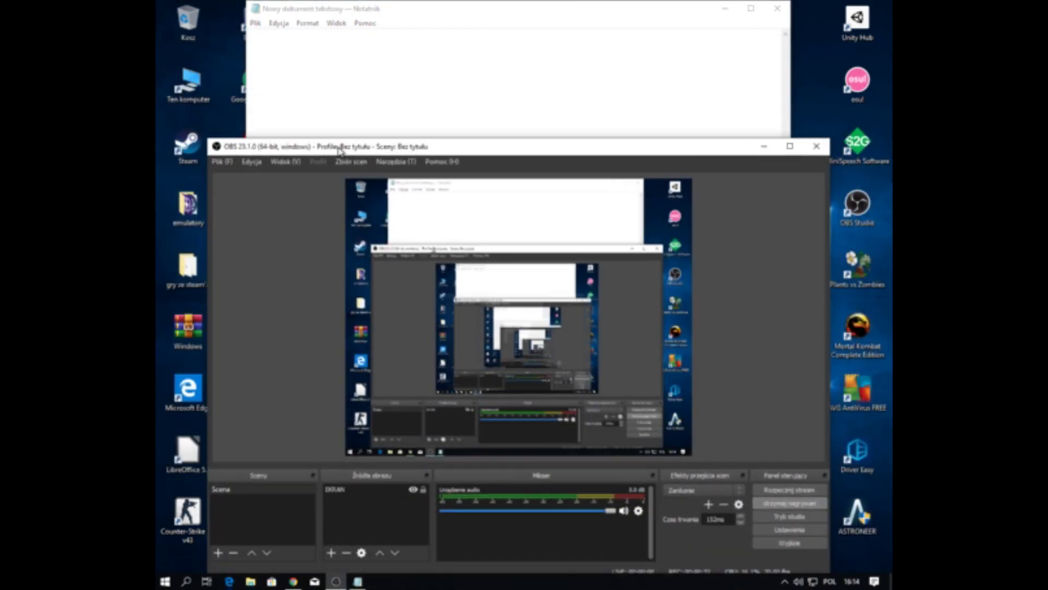
pyautogui.click(769, 146)
pyautogui.moveTo(562, 11)
pyautogui.mouseDown()
pyautogui.moveTo(727, 95)
pyautogui.moveTo(672, 80)
pyautogui.mouseUp()
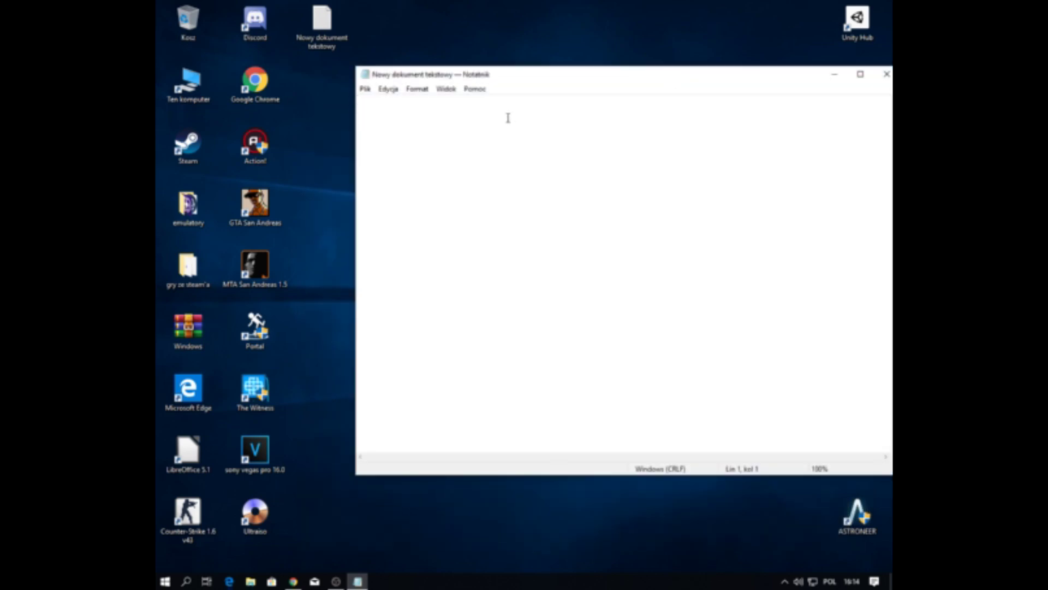
pyautogui.write('GDZIE JEST ')
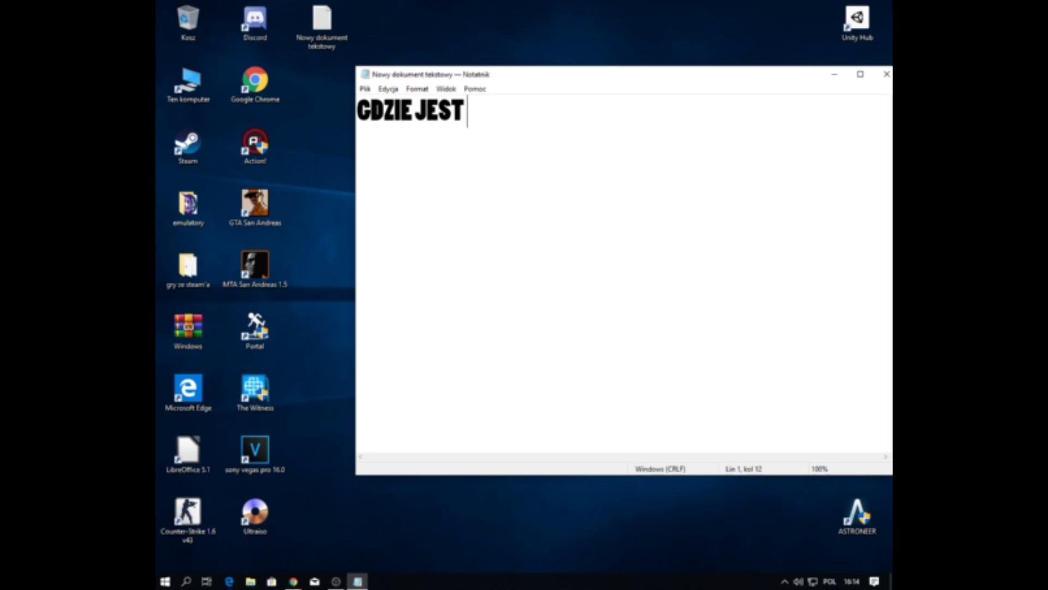
pyautogui.write('GIMP POWIE')
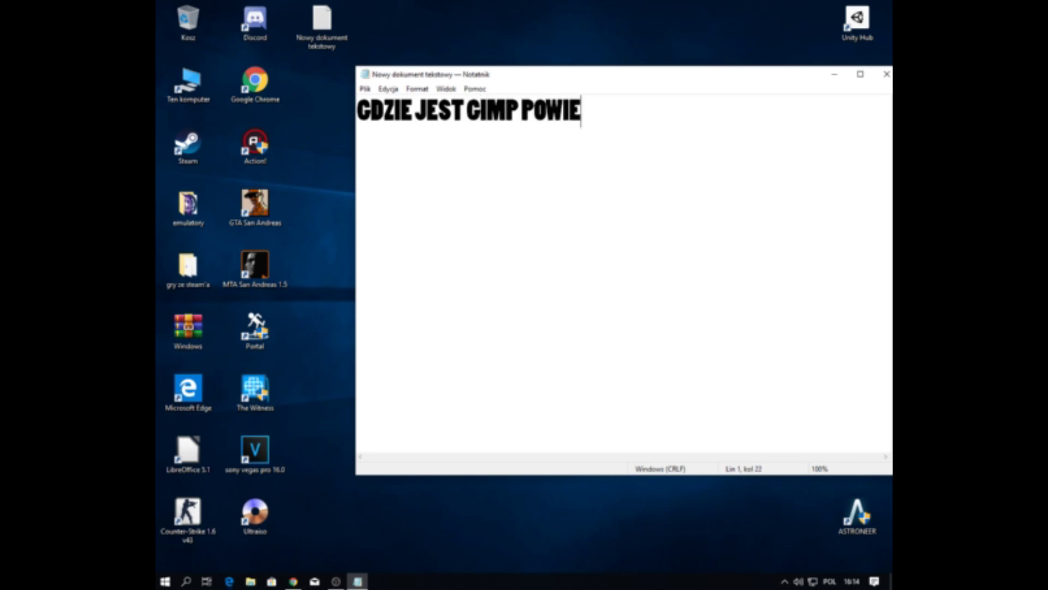
pyautogui.write('CIE A GIMP J')
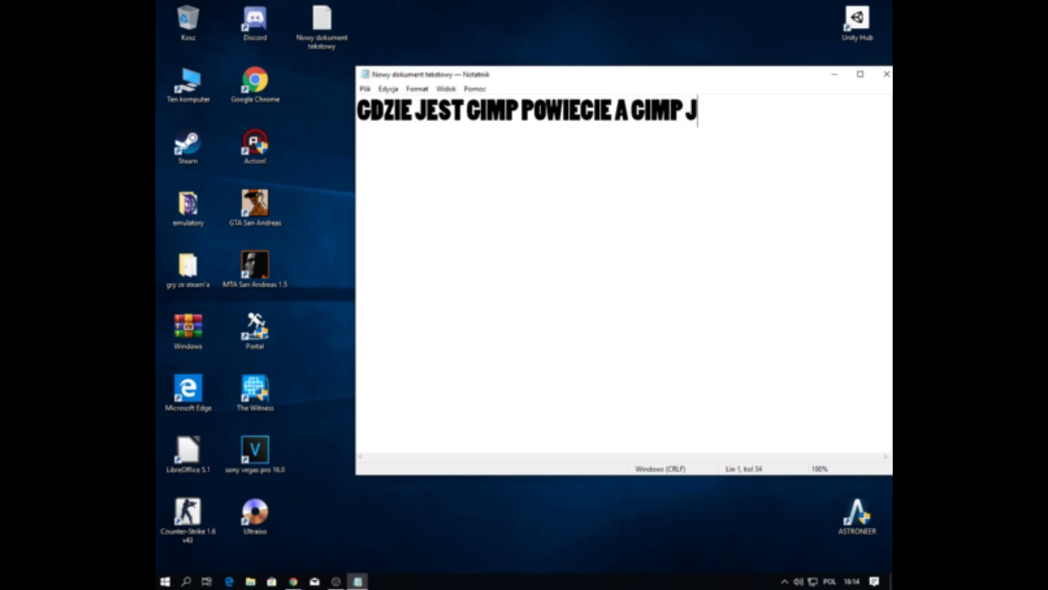
pyautogui.write('EST TU')
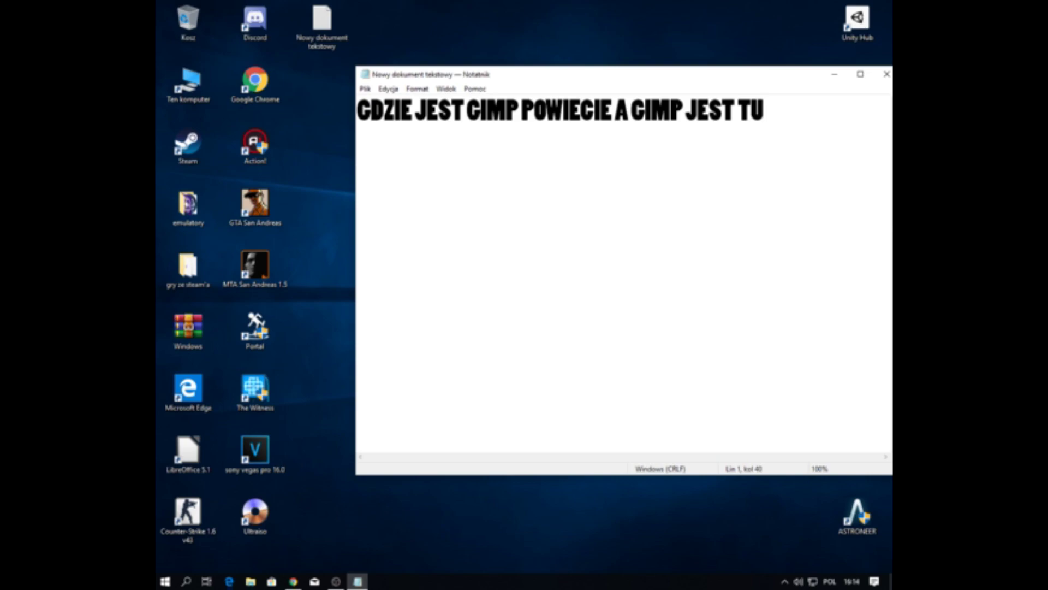
pyautogui.doubleClick(187, 83)
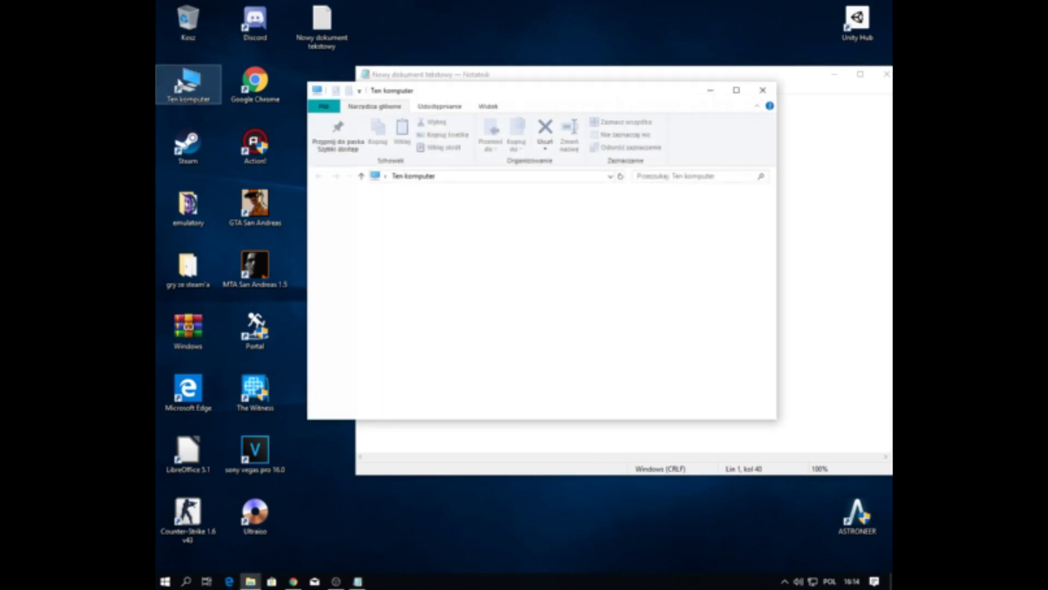
# - Scroll through the folders in C:\Pliki programów (x86), then close File Explorer
pyautogui.doubleClick(468, 367)
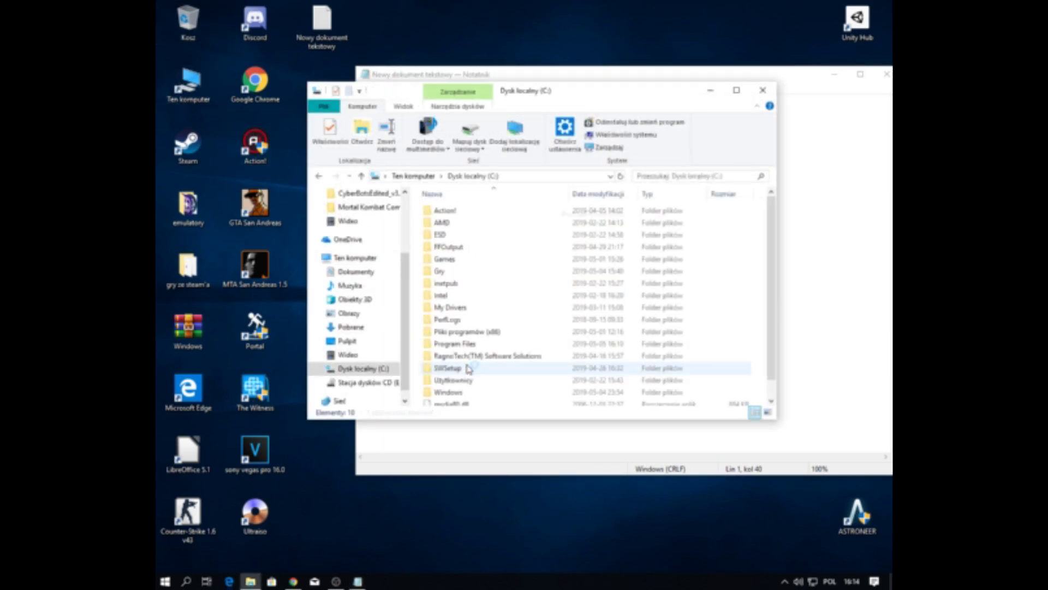
pyautogui.doubleClick(467, 331)
pyautogui.scroll(-3, 486, 318)
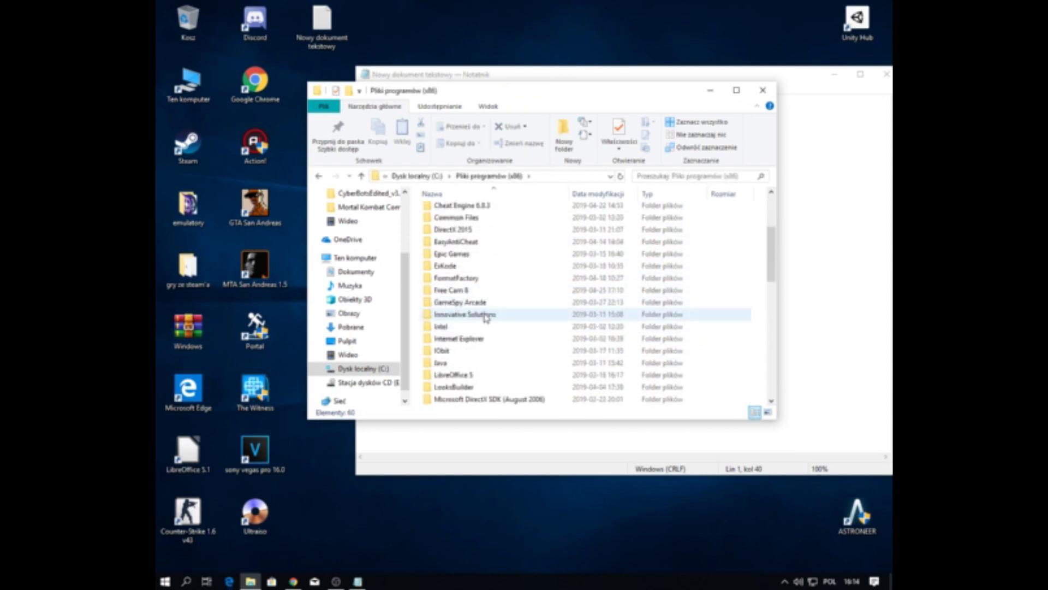
pyautogui.scroll(-1, 467, 377)
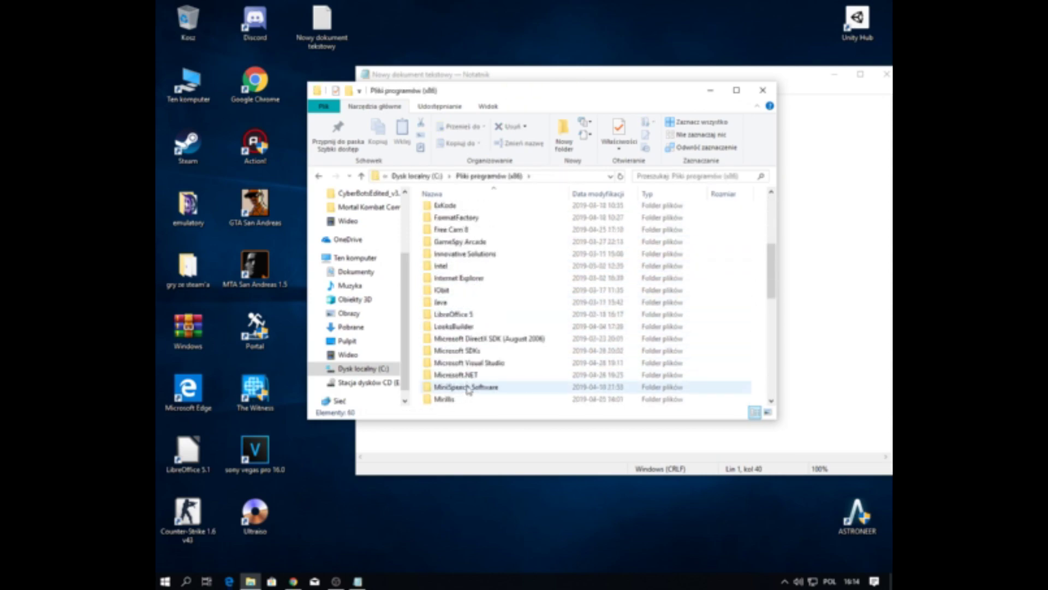
pyautogui.scroll(-5, 468, 386)
pyautogui.scroll(-2, 452, 244)
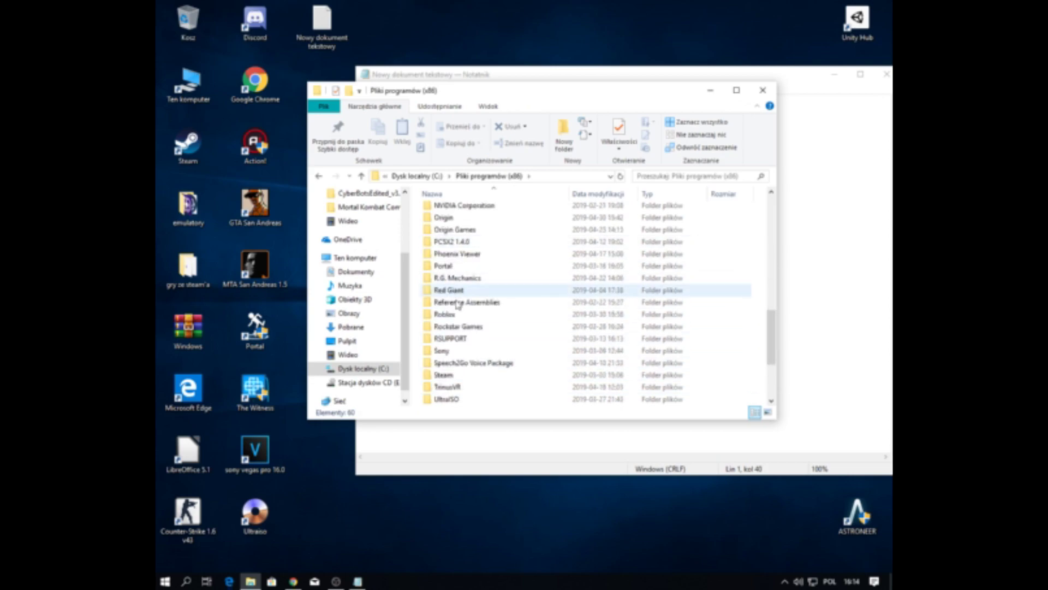
pyautogui.scroll(-2, 440, 349)
pyautogui.scroll(-1, 442, 345)
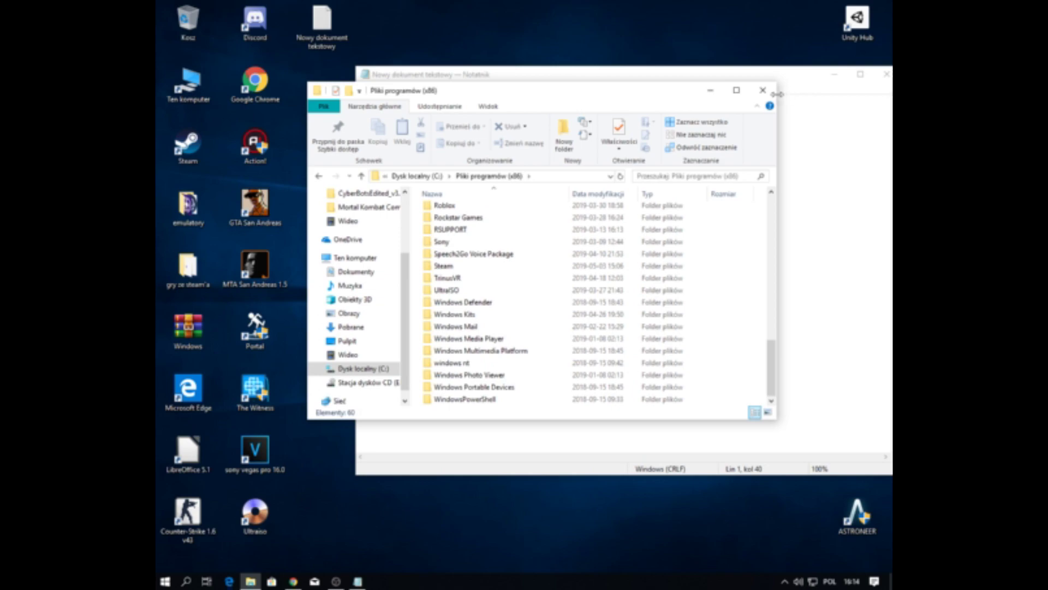
pyautogui.click(764, 90)
pyautogui.press('super')
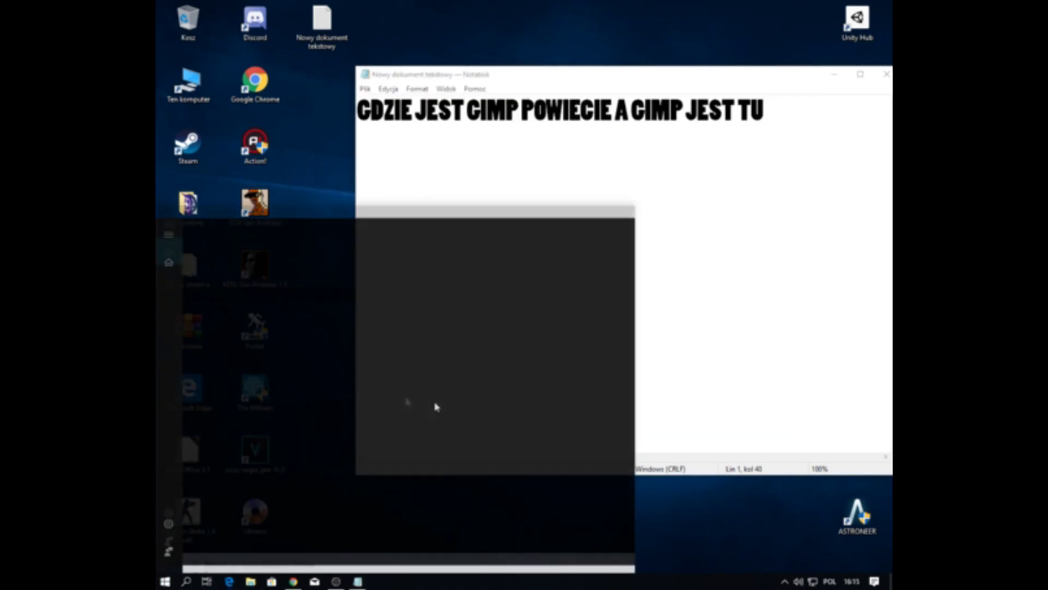
# - Search the Start menu for 'gimp', then select the Ten komputer shortcut
pyautogui.write('GIMP')
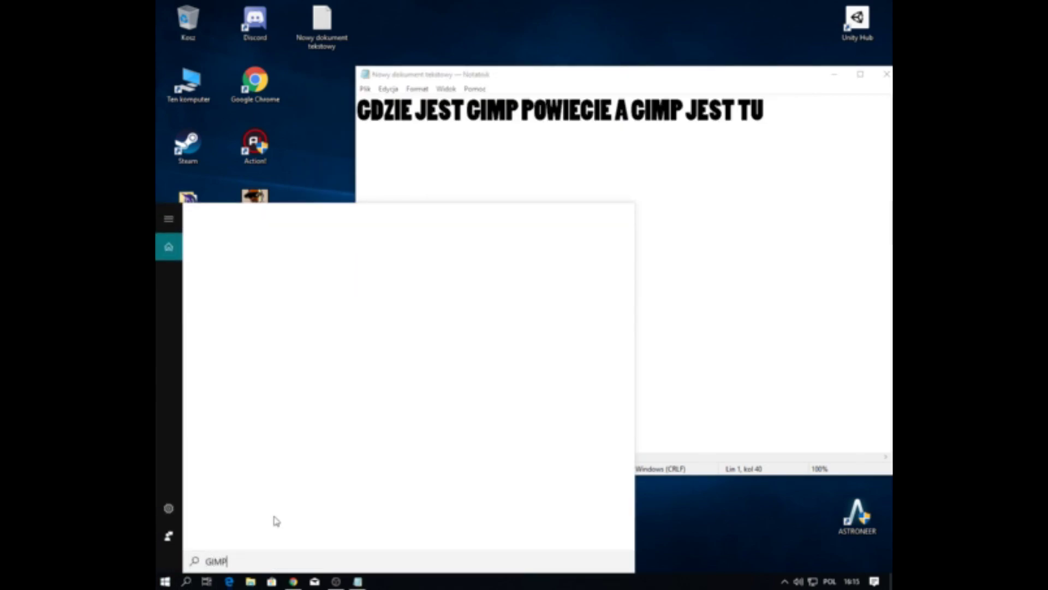
pyautogui.press('BackSpace')
pyautogui.write('gip')
pyautogui.click(181, 66)
# - Check Pobrane, then scroll through the program folders in C:\Pliki programów (x86)
pyautogui.doubleClick(180, 65)
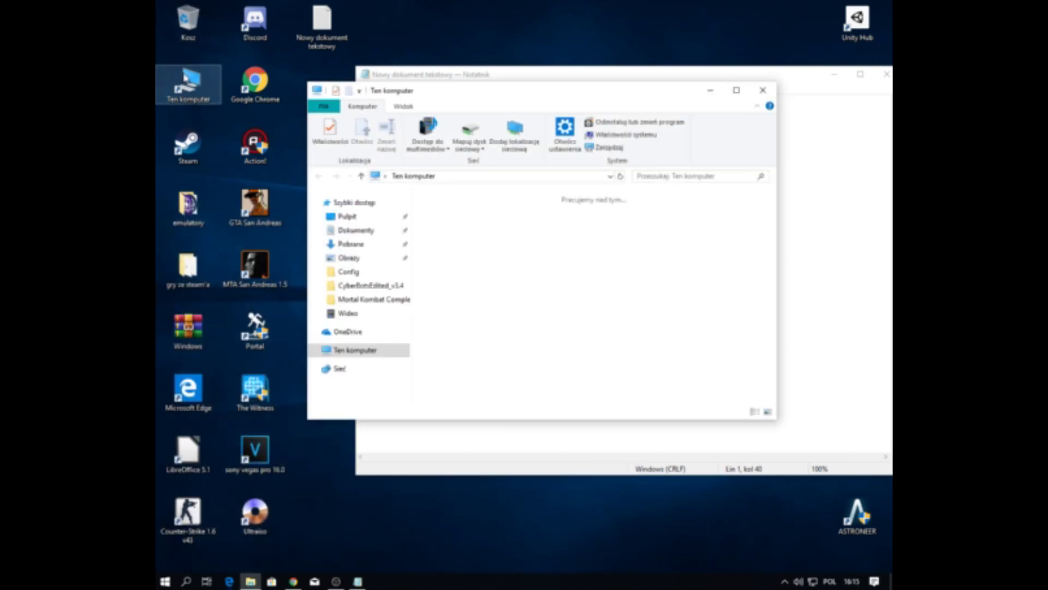
pyautogui.click(368, 248)
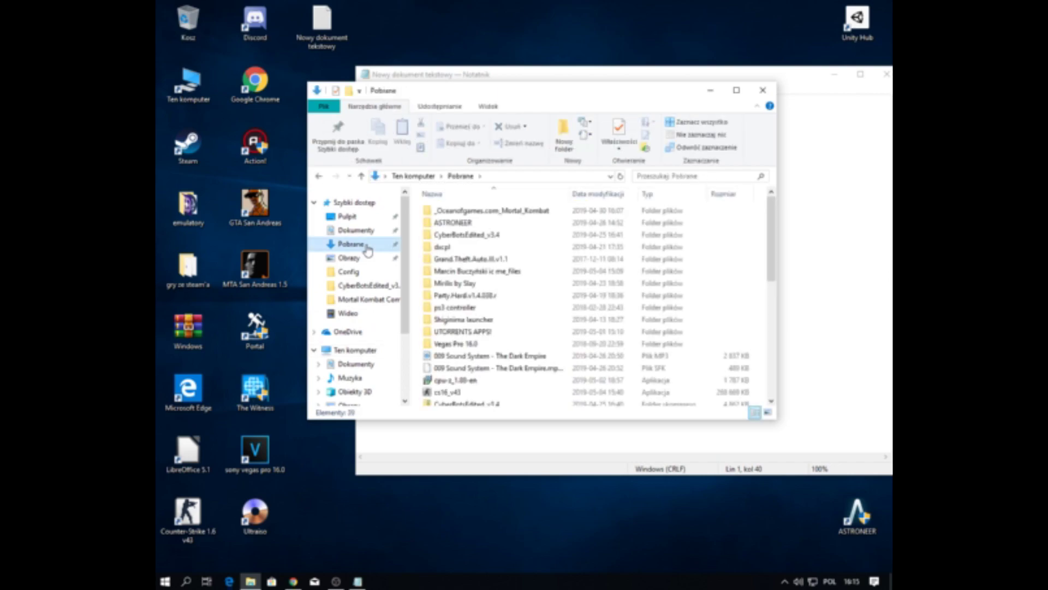
pyautogui.click(361, 352)
pyautogui.doubleClick(468, 361)
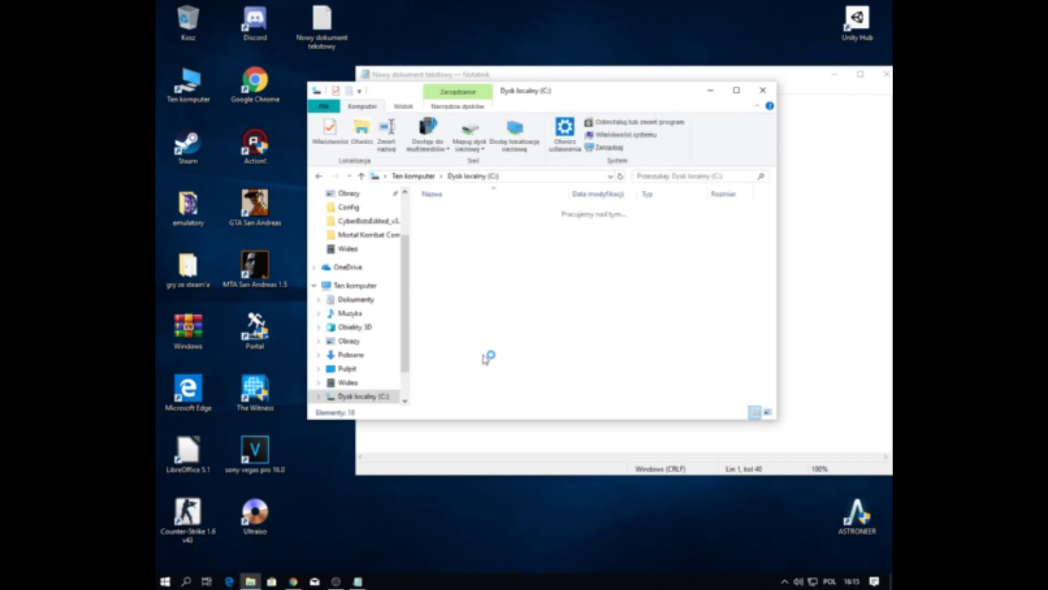
pyautogui.doubleClick(469, 331)
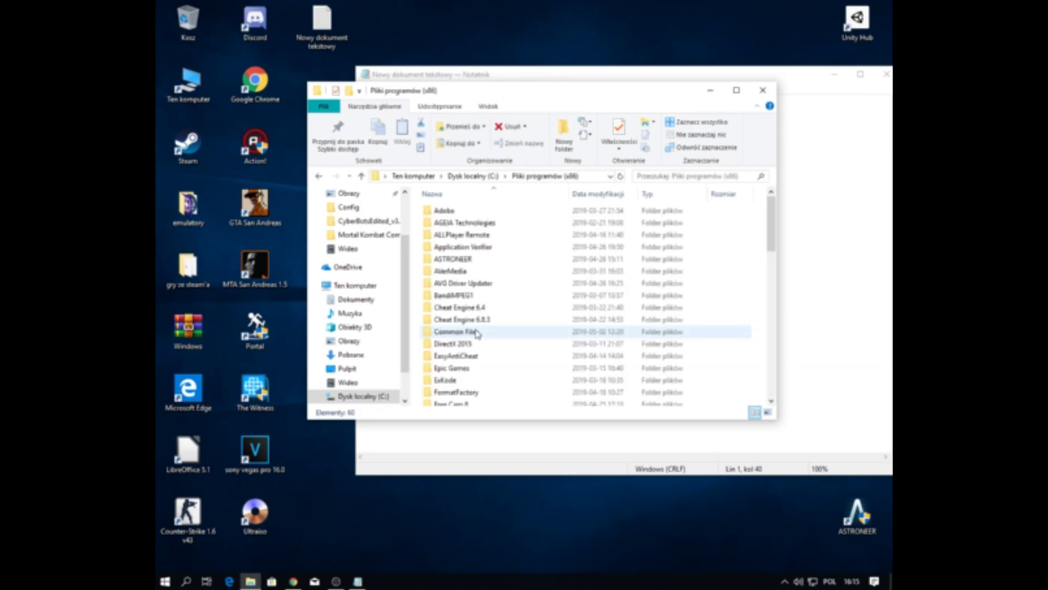
pyautogui.scroll(-2, 464, 267)
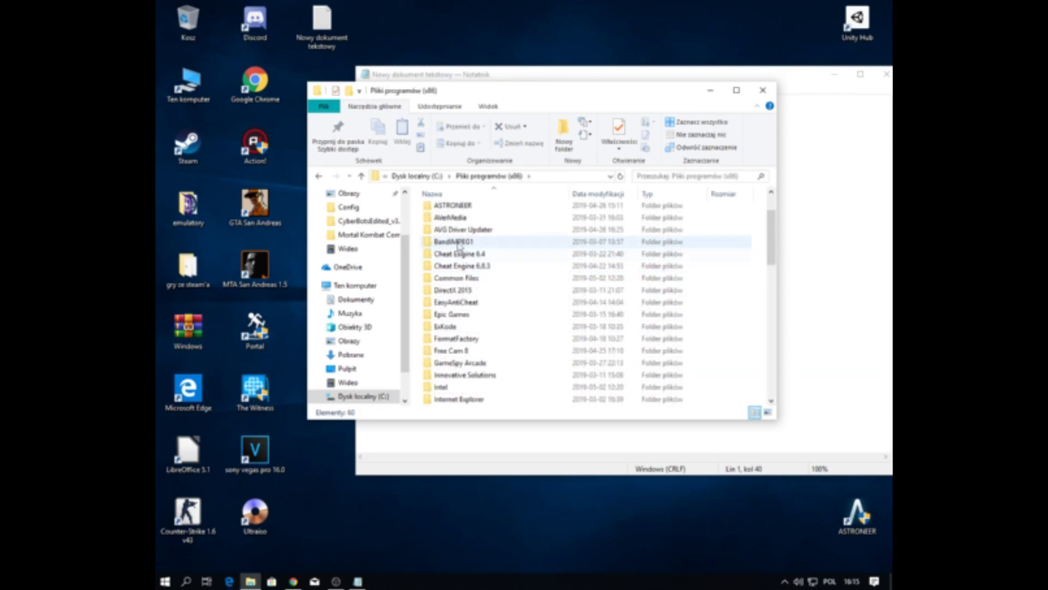
pyautogui.scroll(-2, 458, 251)
pyautogui.scroll(-2, 460, 259)
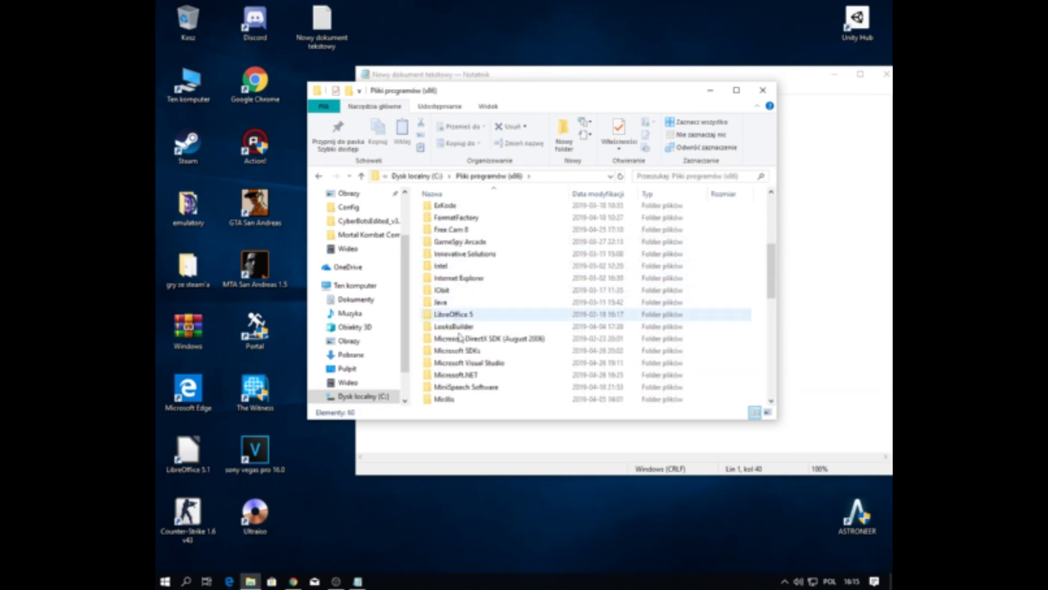
pyautogui.scroll(-5, 461, 355)
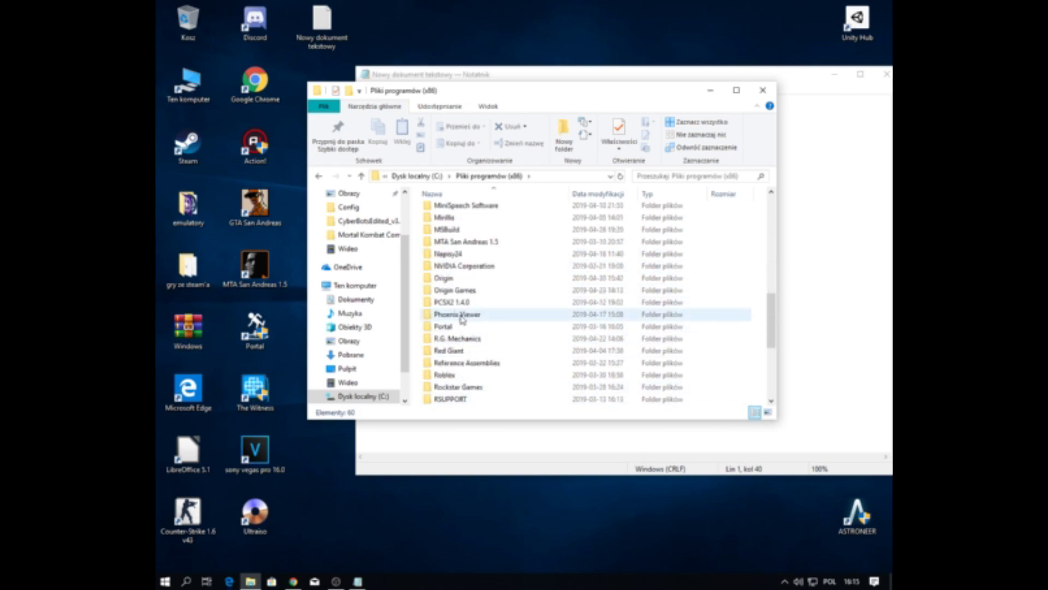
pyautogui.click(853, 203)
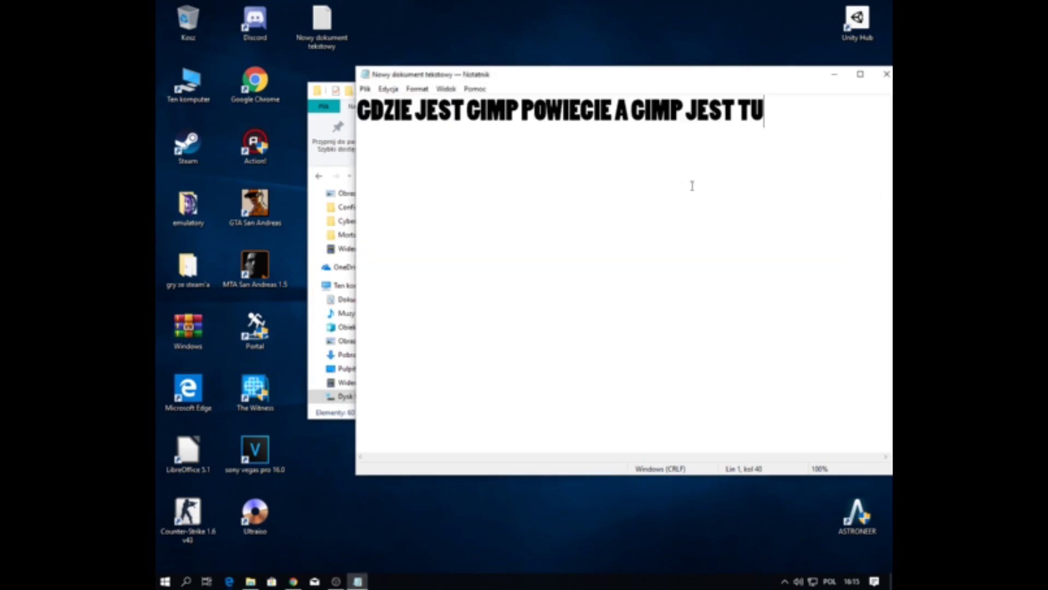
# - Add the note line 'WTF GDZIE JEST GIMP ?'
pyautogui.write('WR')
pyautogui.press('BackSpace')
pyautogui.write('TD')
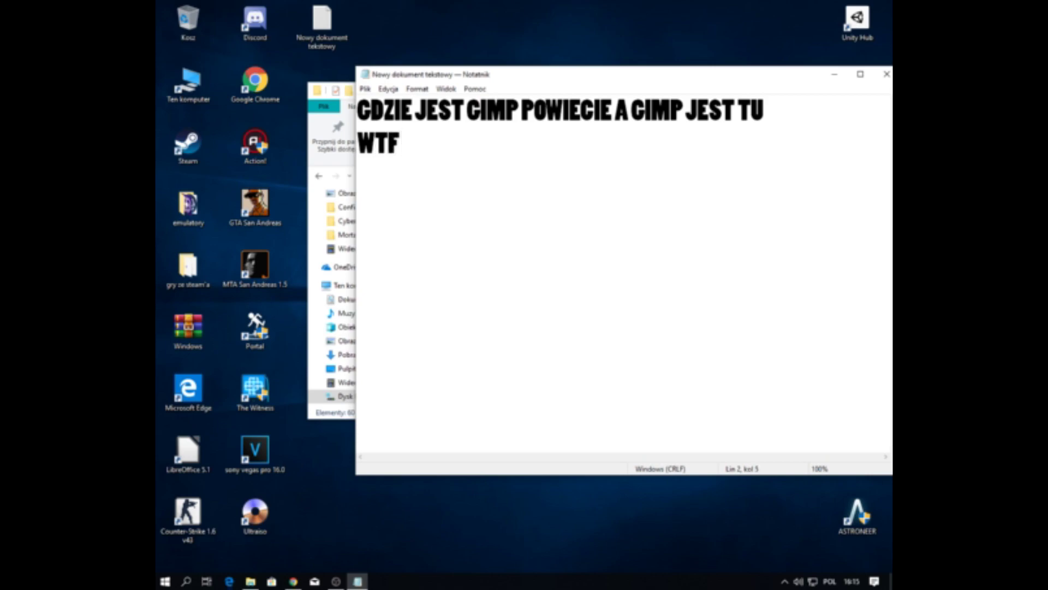
pyautogui.write('GDZIE JEST GIMP ?')
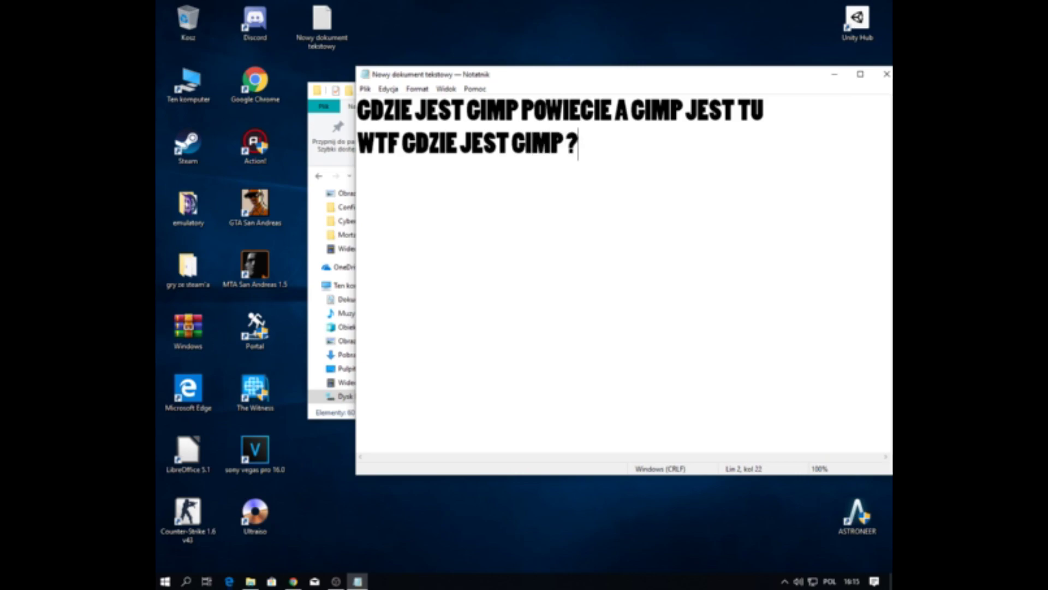
pyautogui.click(327, 121)
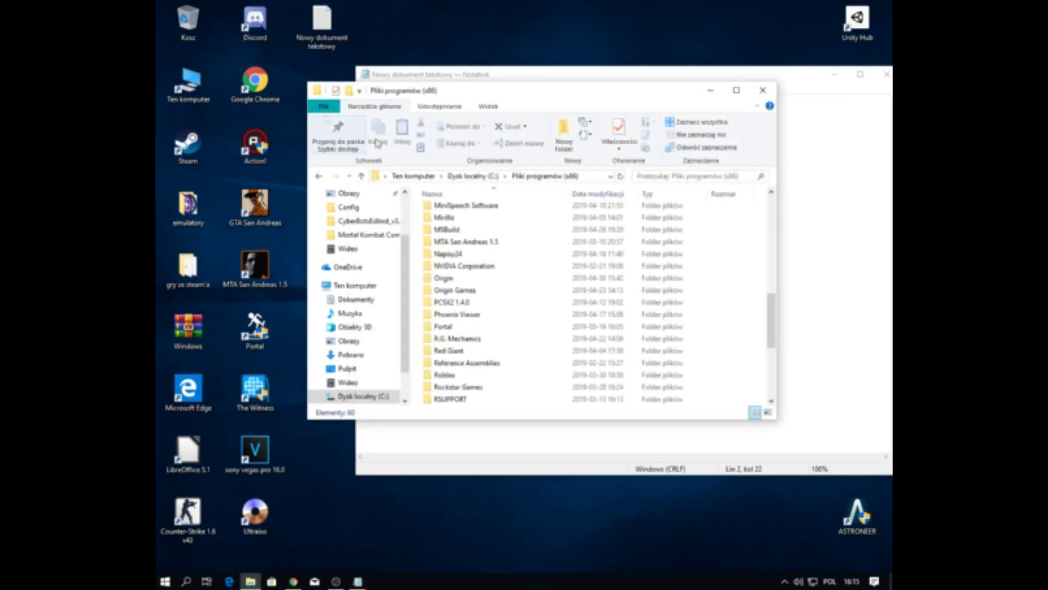
# - Scroll the Pliki programów (x86) list and peek into the Innovative Solutions folder
pyautogui.scroll(-3, 615, 327)
pyautogui.scroll(-2, 574, 331)
pyautogui.scroll(-1, 459, 328)
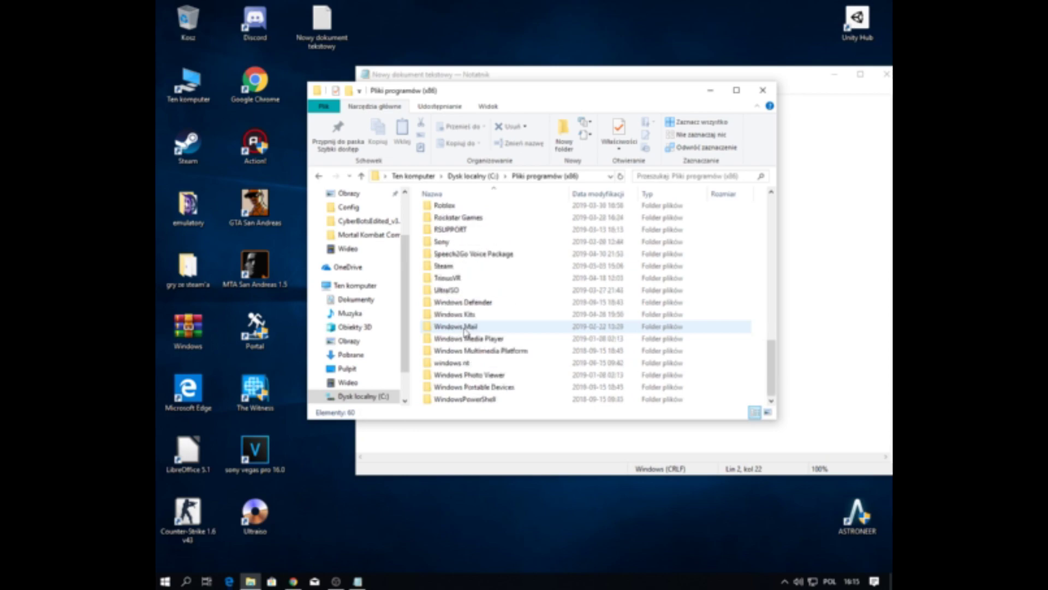
pyautogui.scroll(5, 467, 331)
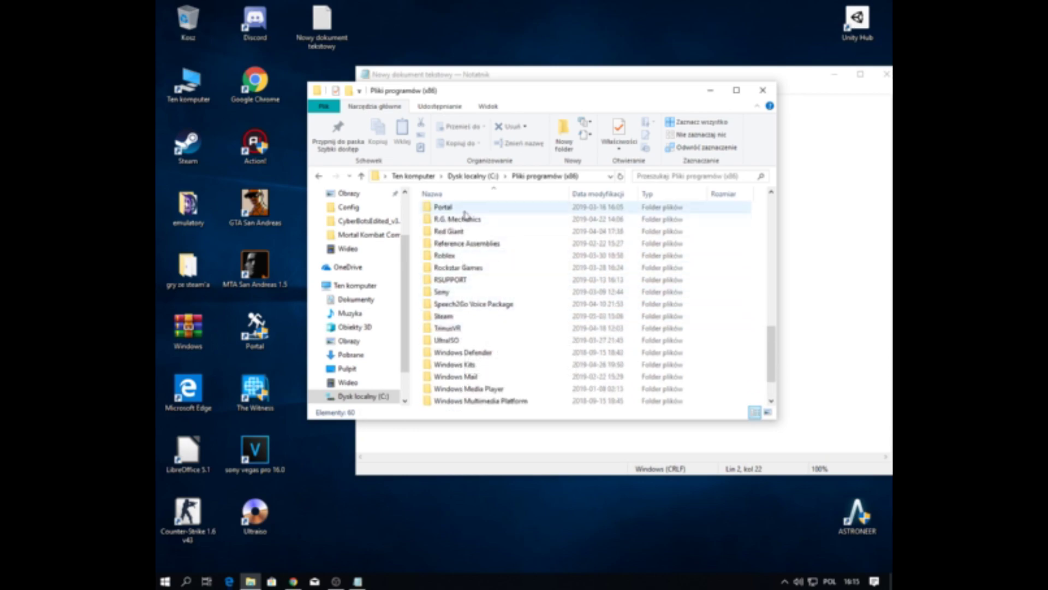
pyautogui.scroll(3, 462, 284)
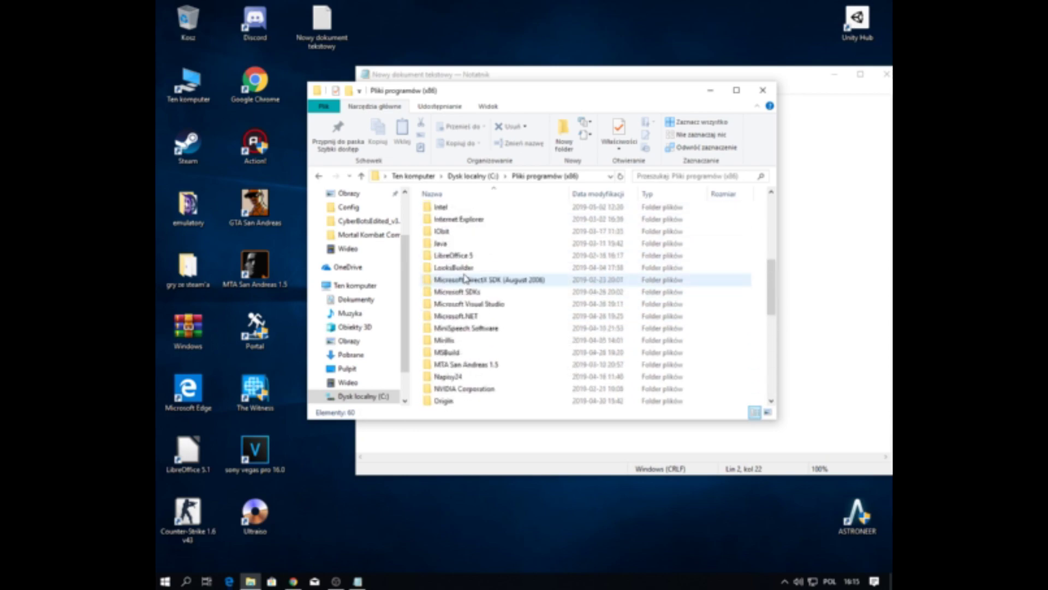
pyautogui.scroll(2, 465, 279)
pyautogui.scroll(2, 481, 276)
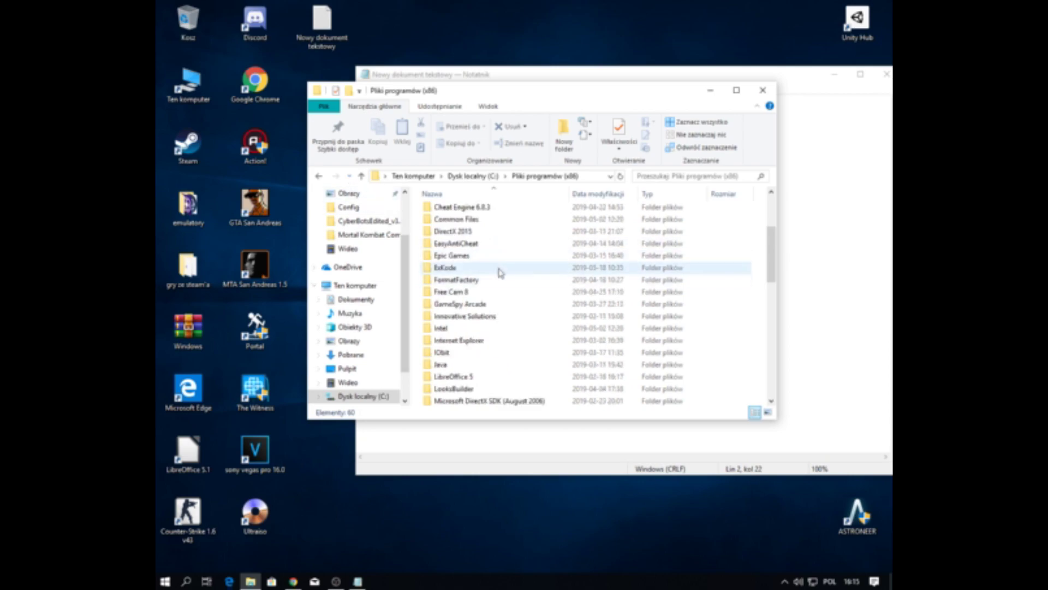
pyautogui.doubleClick(467, 315)
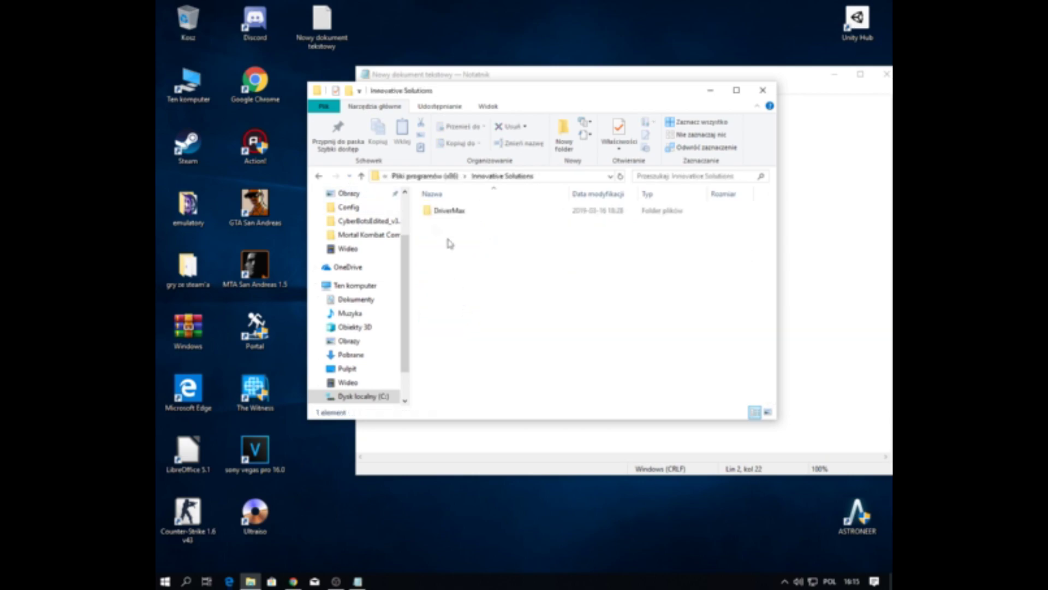
pyautogui.click(320, 176)
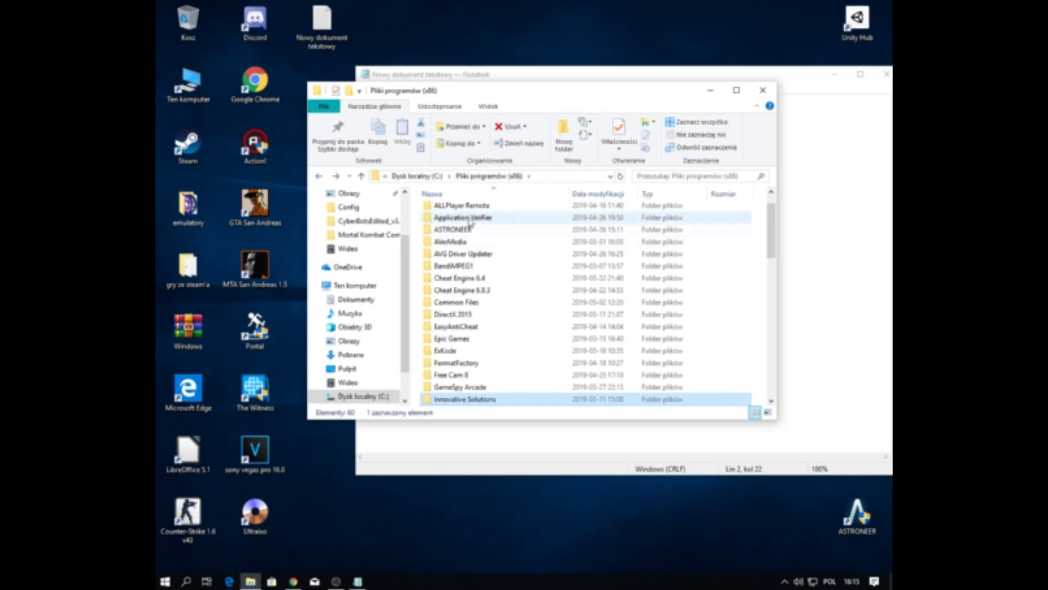
# - Jump to folders starting with 'i' and scroll the list looking for GIMP
pyautogui.click(485, 321)
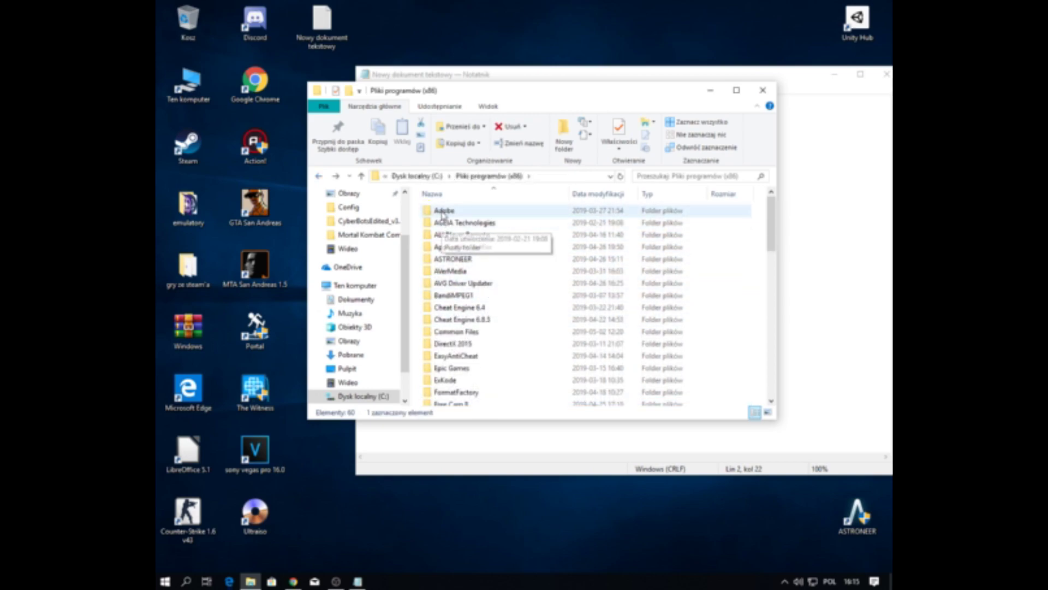
pyautogui.click(460, 272)
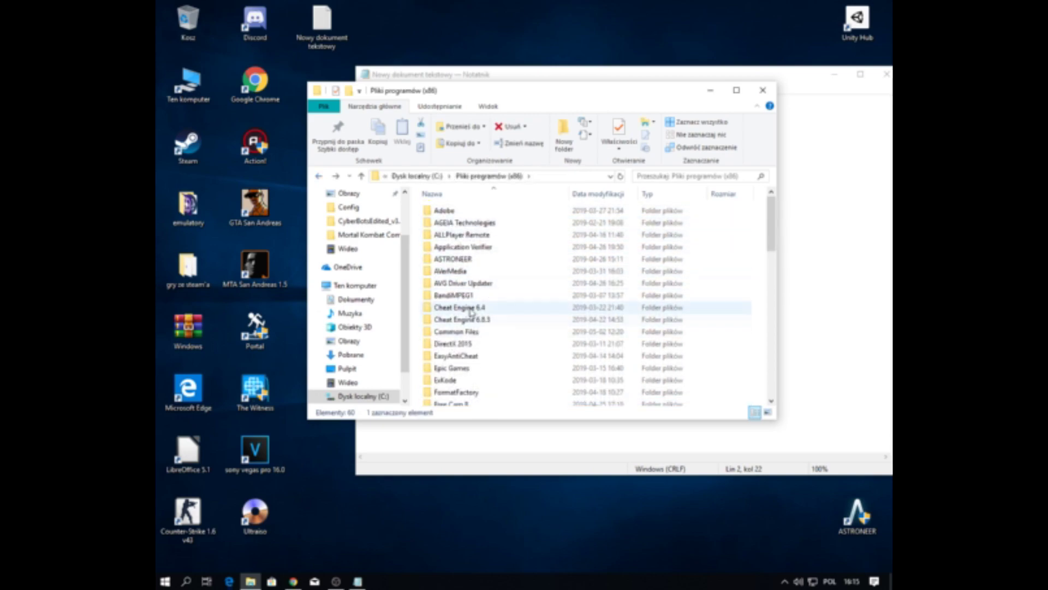
pyautogui.press('i')
pyautogui.scroll(-2, 468, 345)
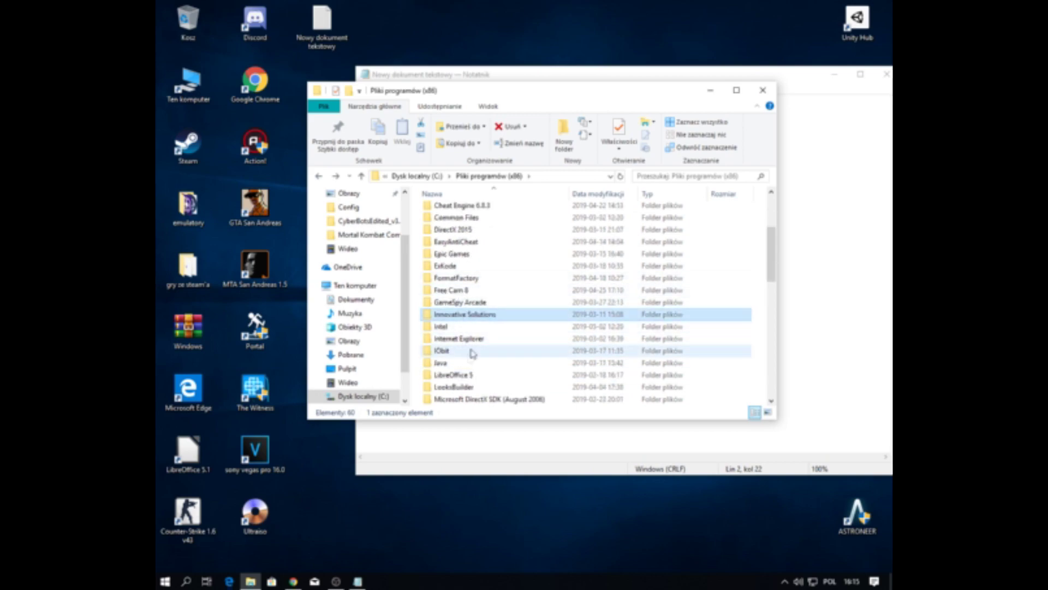
pyautogui.scroll(-3, 469, 273)
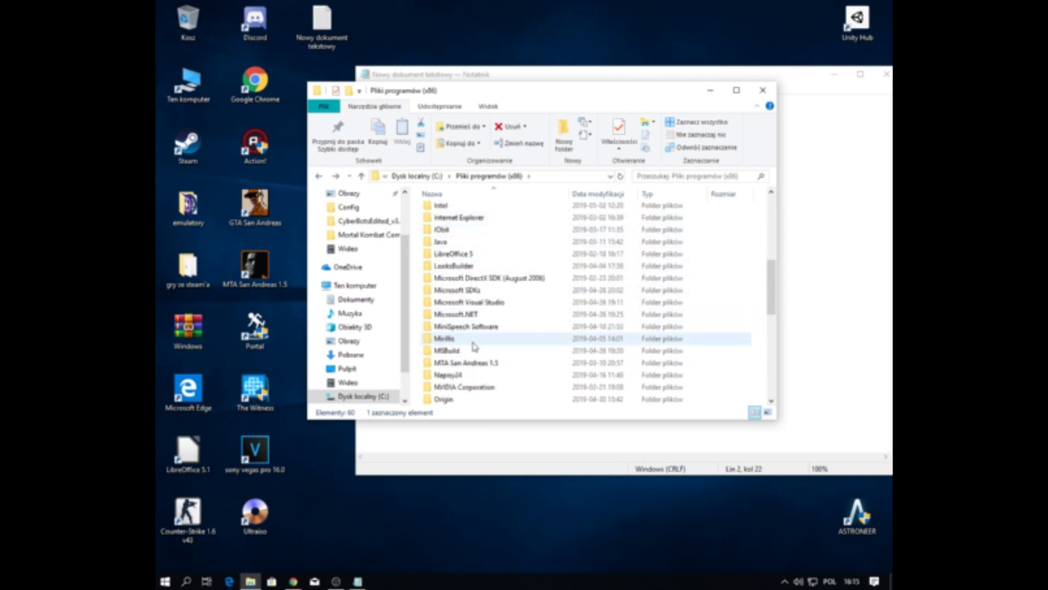
pyautogui.scroll(-2, 474, 346)
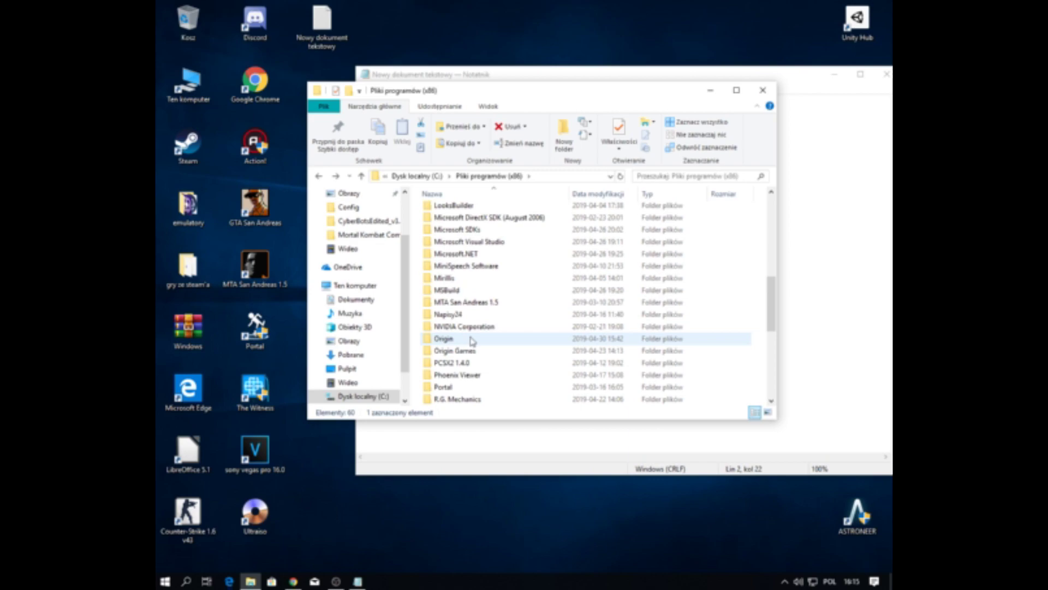
pyautogui.scroll(-3, 467, 373)
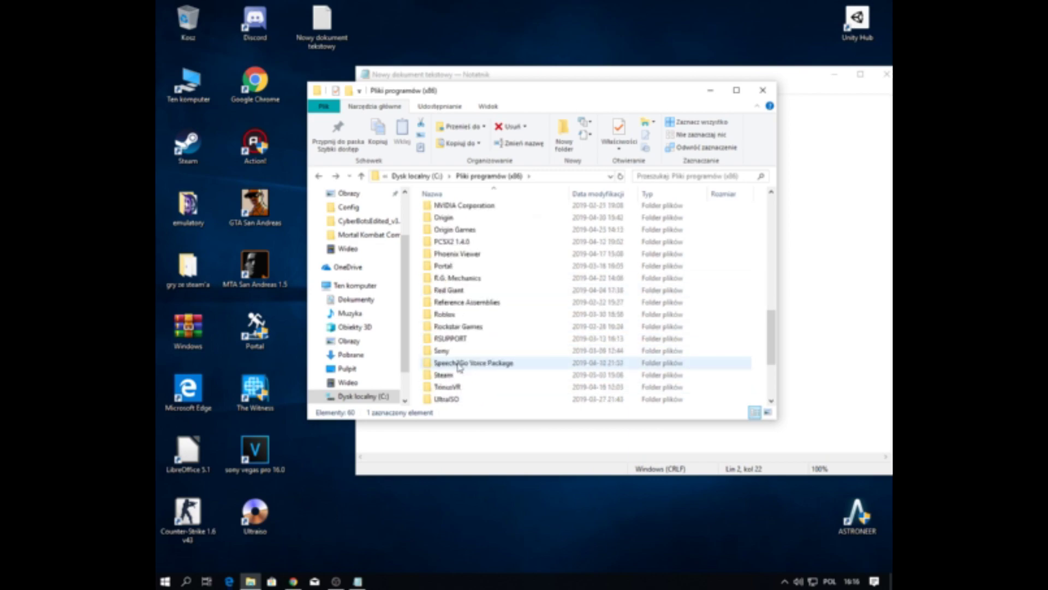
pyautogui.scroll(-3, 493, 397)
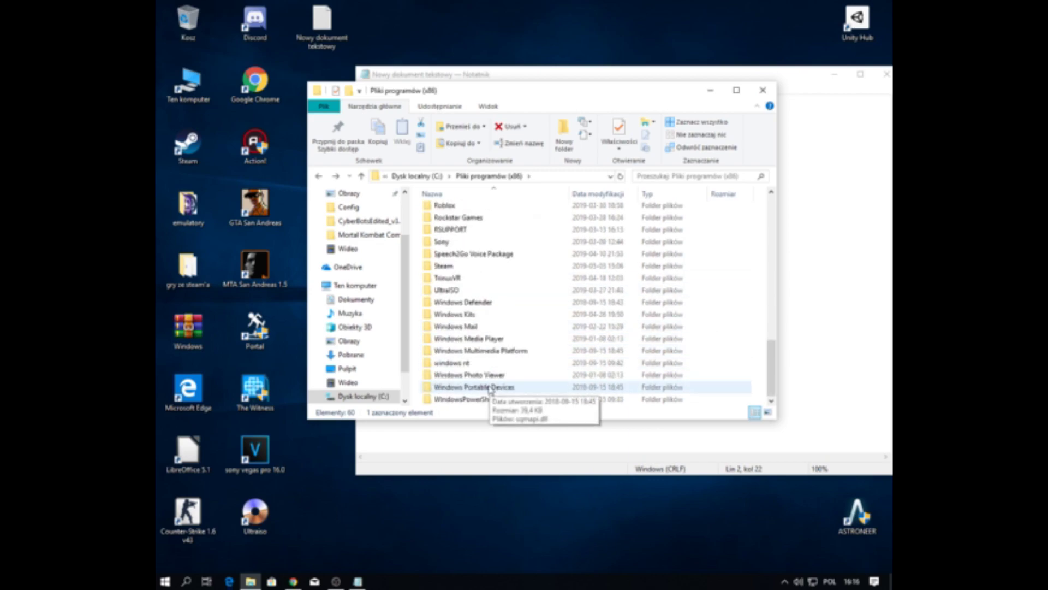
pyautogui.scroll(3, 479, 291)
pyautogui.scroll(2, 479, 291)
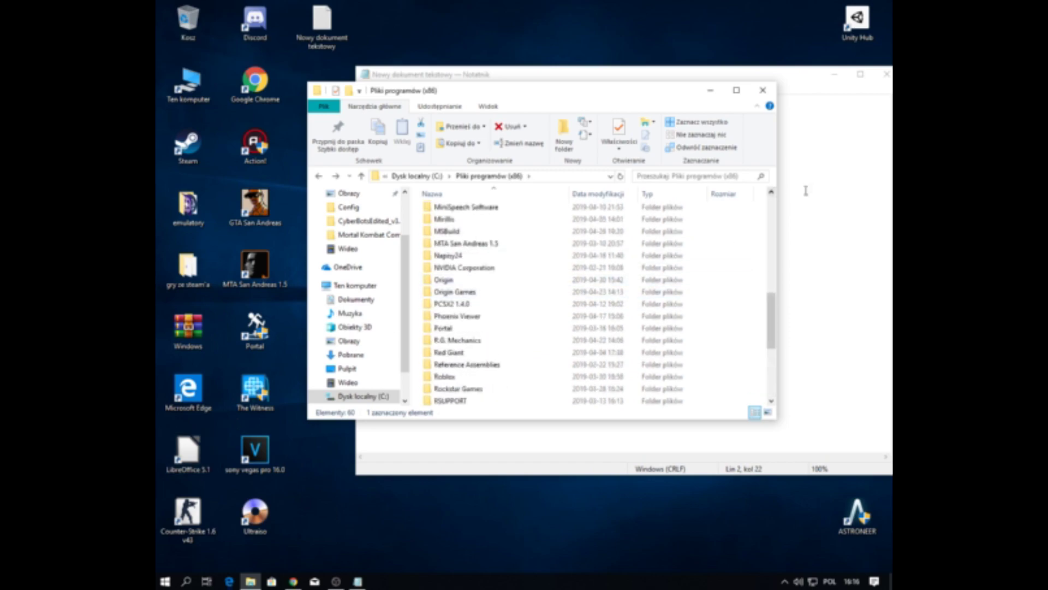
pyautogui.click(796, 185)
# - Add third note line 'MOJA WYSZUKIWARKA NIECHCE SZUKAC NIC XD :D'
pyautogui.press('Return')
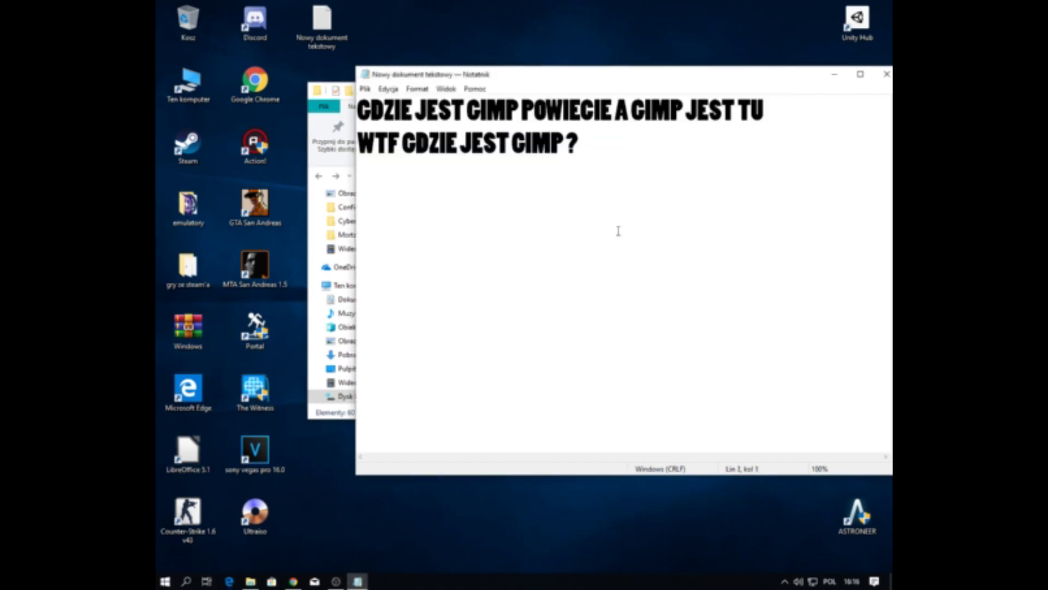
pyautogui.write('MOJA PSZECLĄ')
pyautogui.press('BackSpace')
pyautogui.write('a')
pyautogui.press('BackSpace')
pyautogui.write('A')
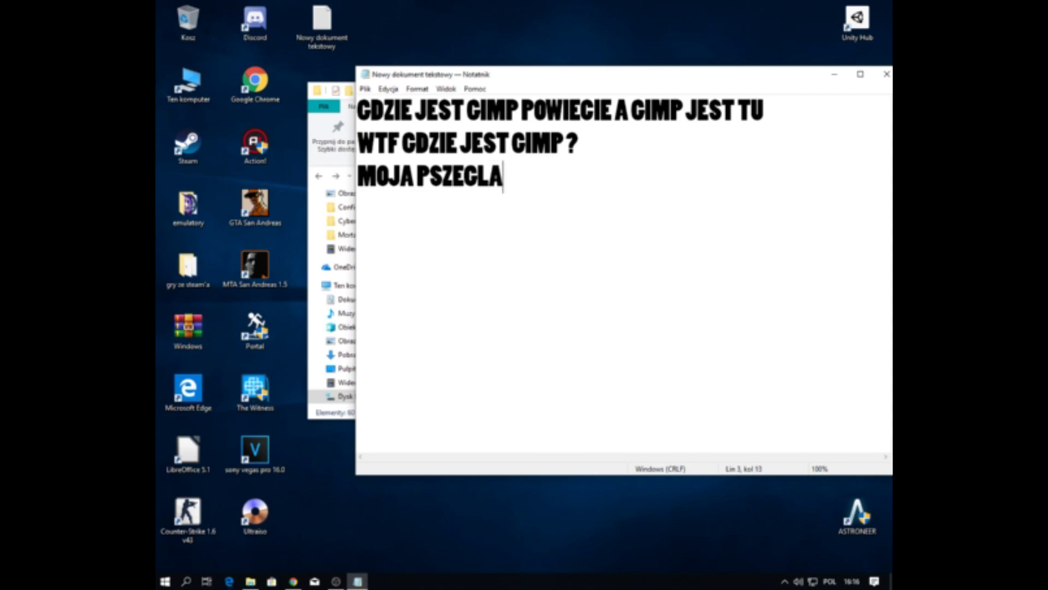
pyautogui.write('D')
pyautogui.write('ARKA')
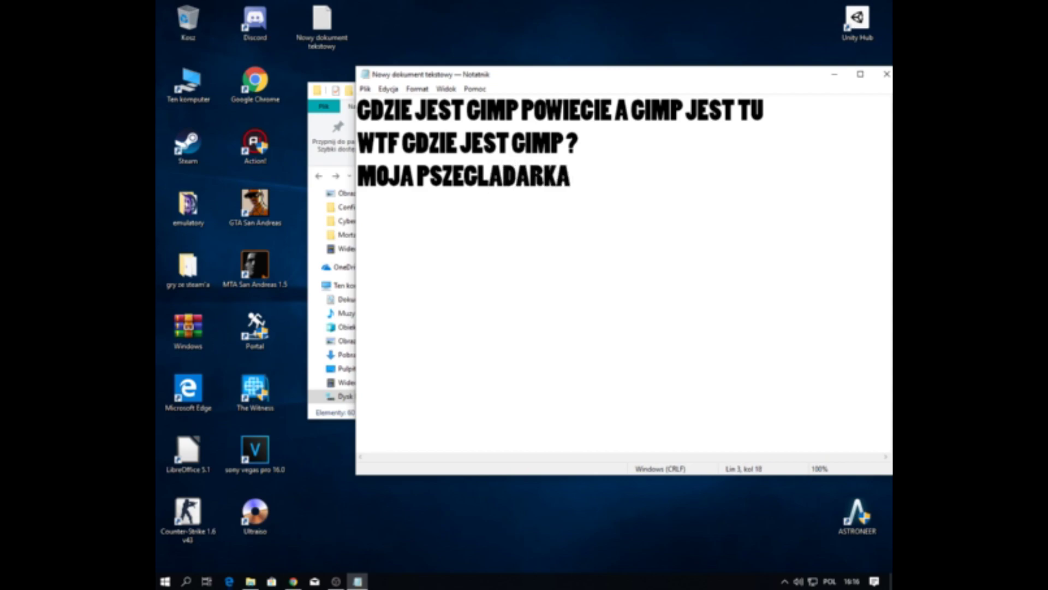
pyautogui.press('BackSpace')
pyautogui.press('BackSpace')
pyautogui.press('BackSpace')
pyautogui.press('BackSpace')
pyautogui.press('BackSpace')
pyautogui.press('BackSpace')
pyautogui.press('BackSpace')
pyautogui.press('BackSpace')
pyautogui.write('WYSZUKIWA')
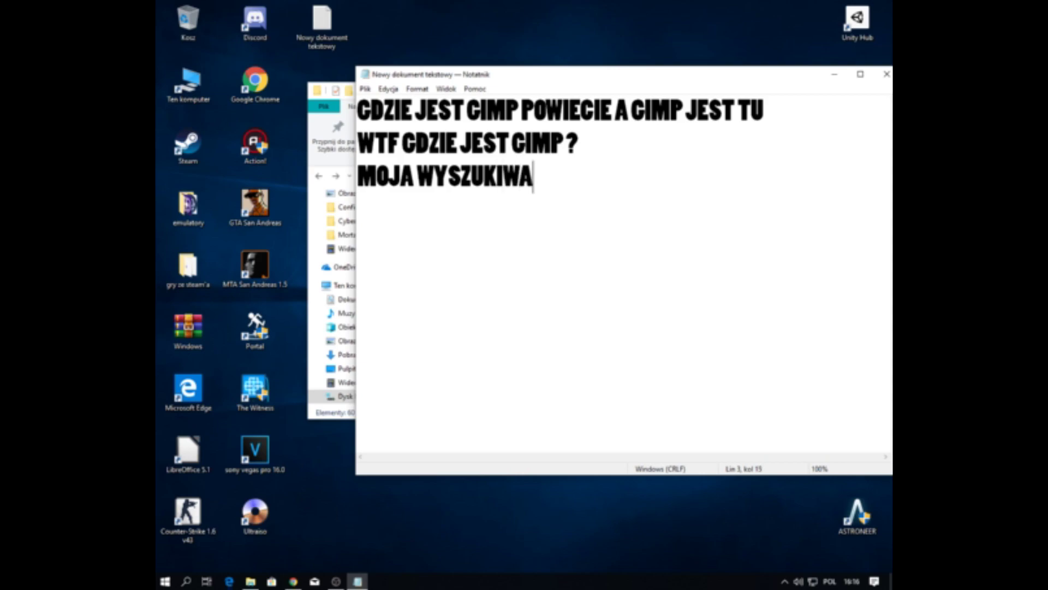
pyautogui.write('RKA NIECHCE ')
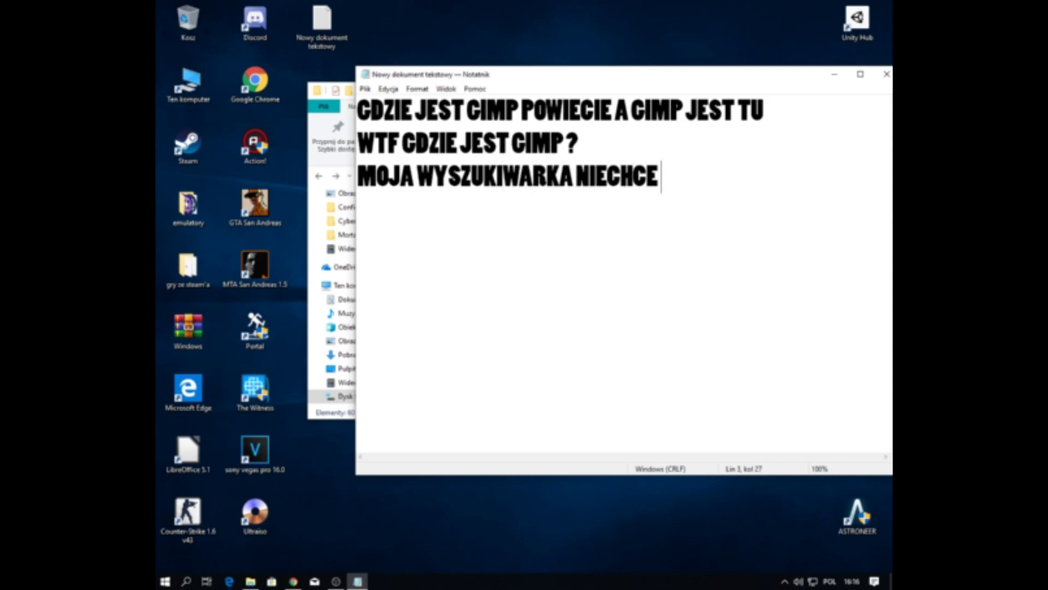
pyautogui.write('SZUKAC')
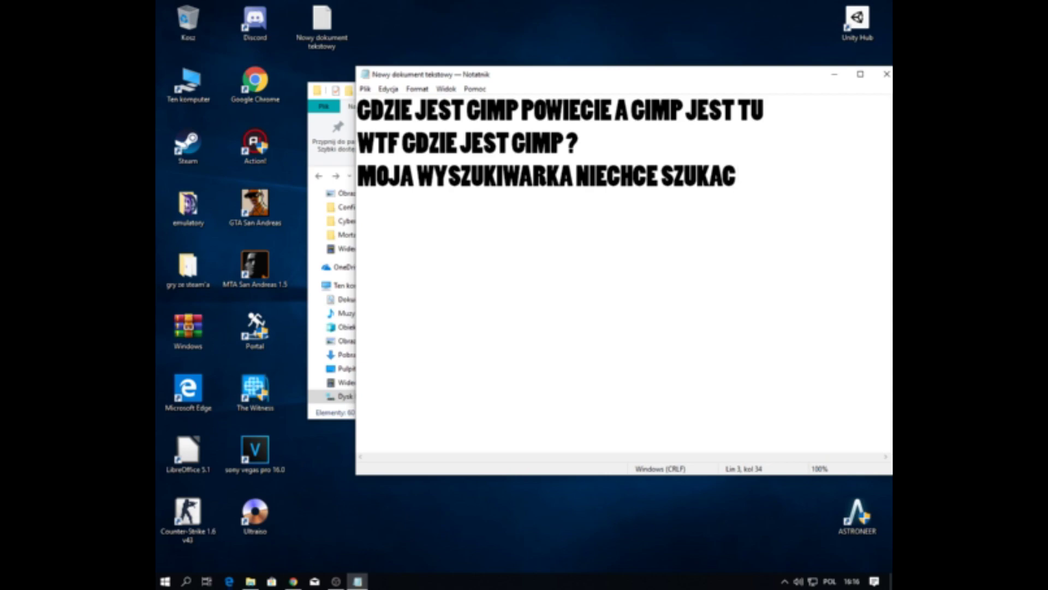
pyautogui.write(' NIC ')
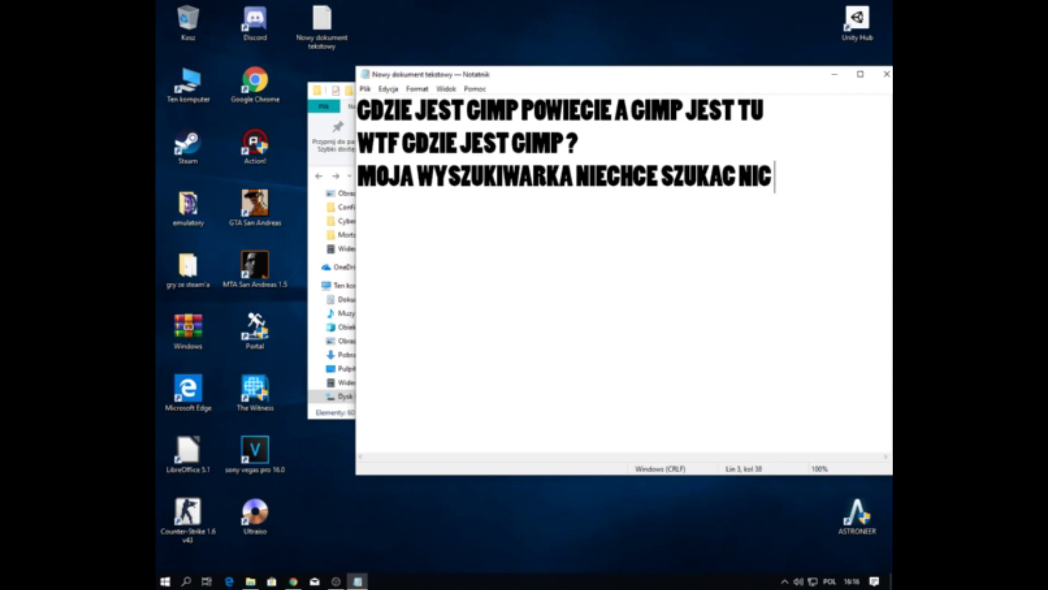
pyautogui.write('XD :D')
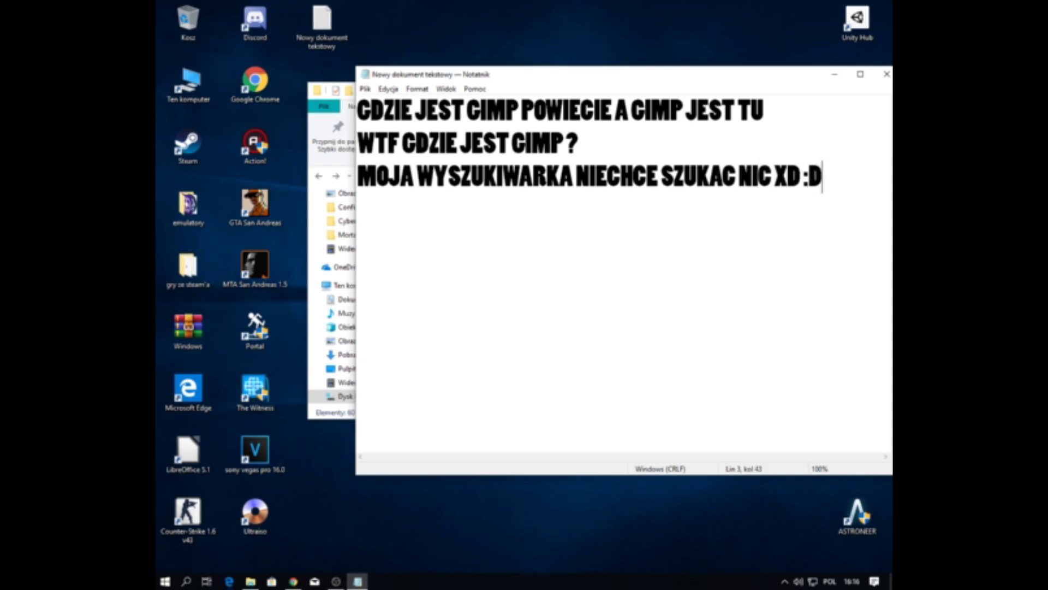
pyautogui.press('super+s')
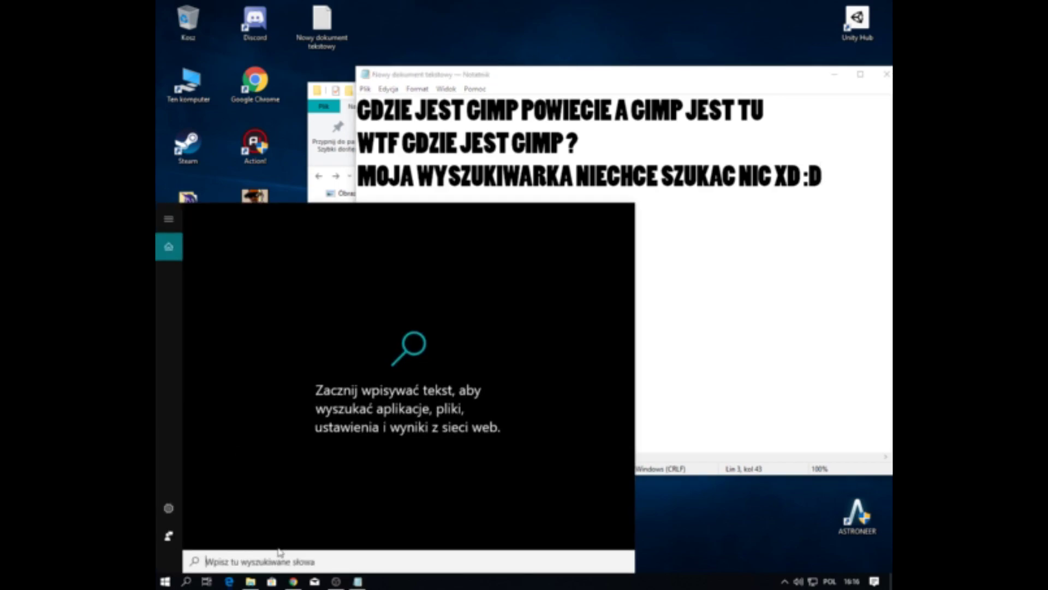
# - Try searching Windows for 'gimp', then open Local Disk (C:) via Ten komputer
pyautogui.write('gimp')
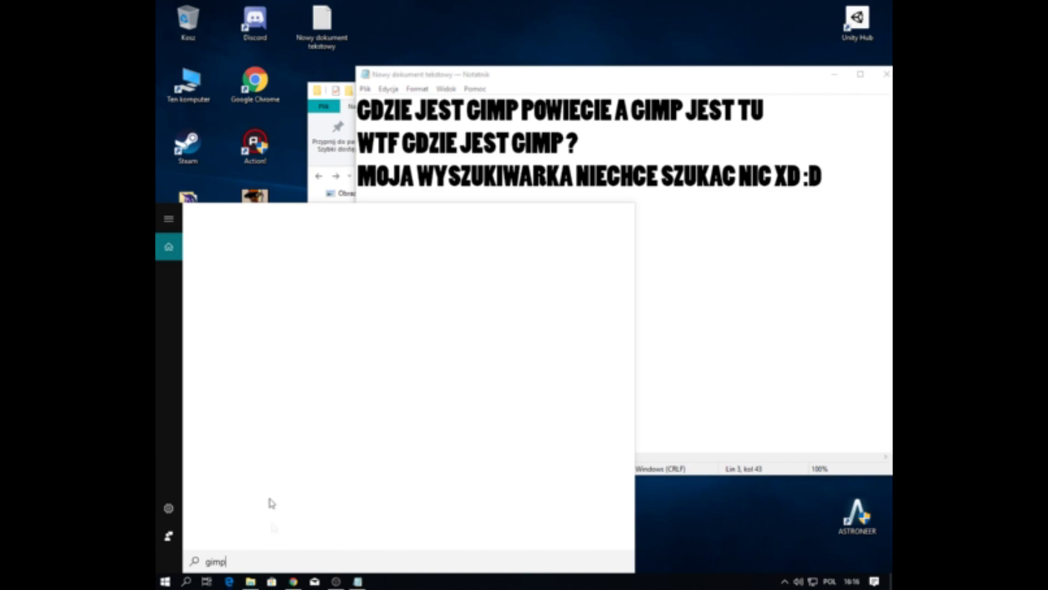
pyautogui.click(675, 328)
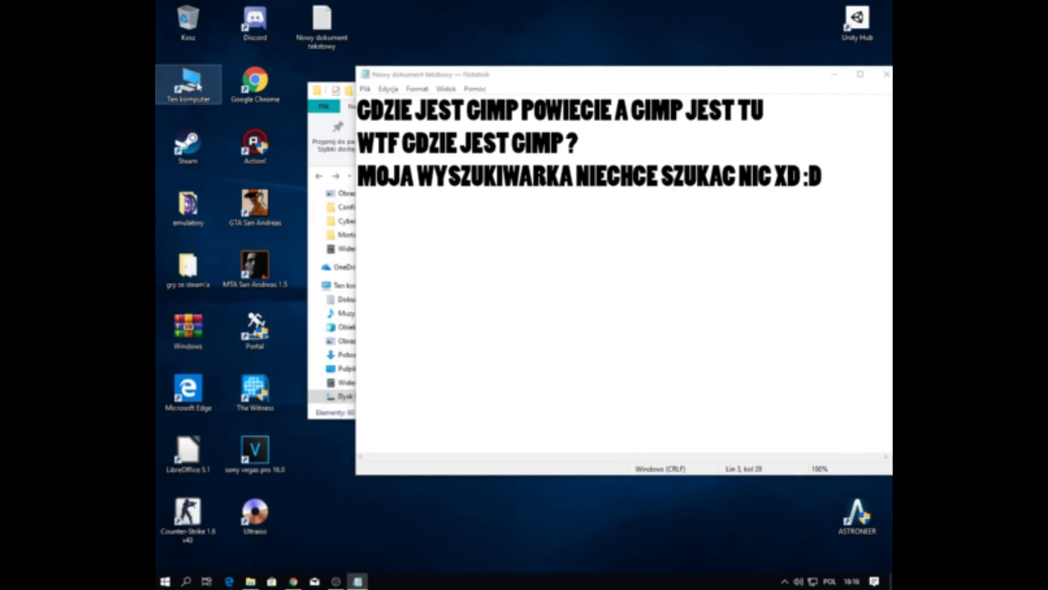
pyautogui.doubleClick(187, 84)
pyautogui.doubleClick(475, 378)
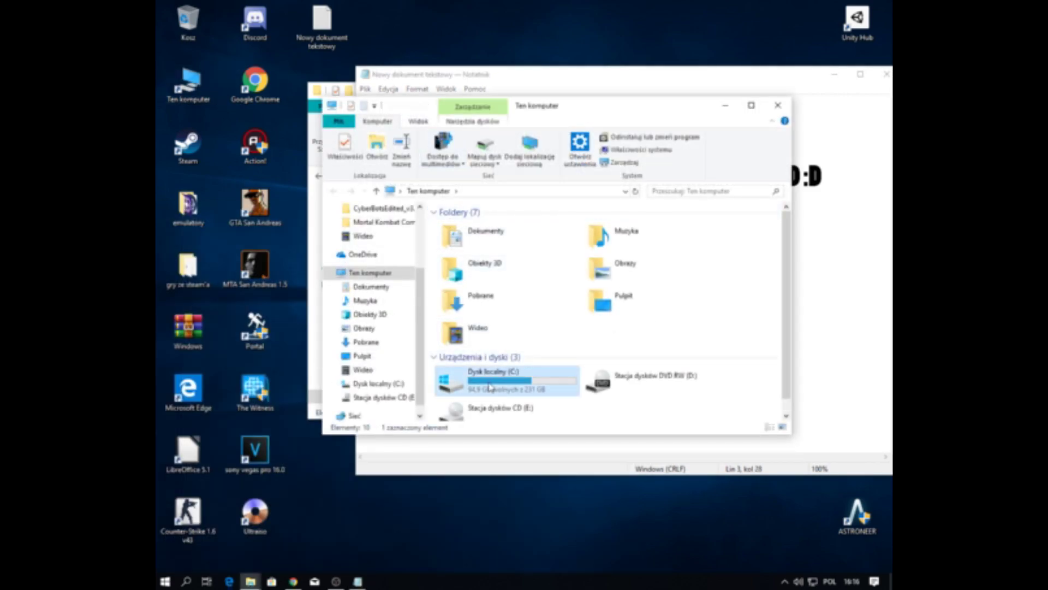
# - Search drive C: for 'GIMP' and start a fourth note line beginning 'ZROBIE CIE'
pyautogui.click(689, 191)
pyautogui.write('GIMP')
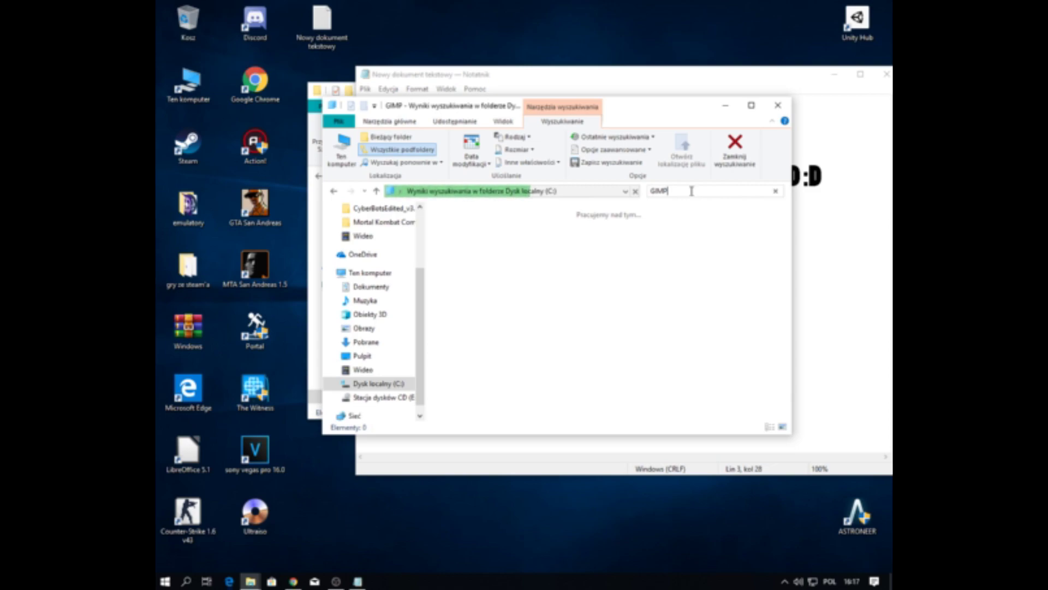
pyautogui.click(845, 175)
pyautogui.press('Return')
pyautogui.write('ZROBIE CIE')
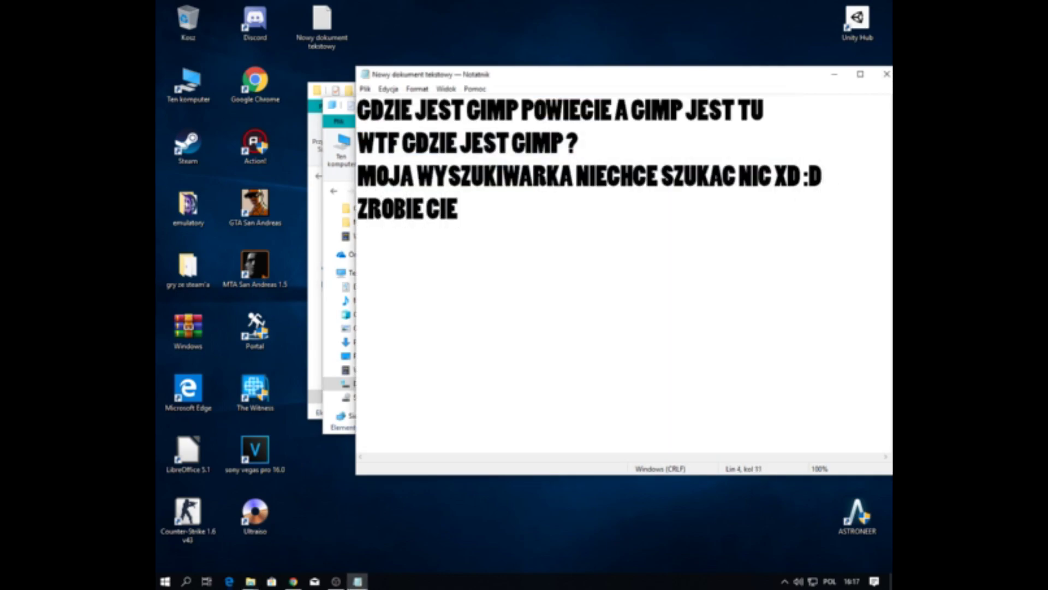
pyautogui.write('CIE ')
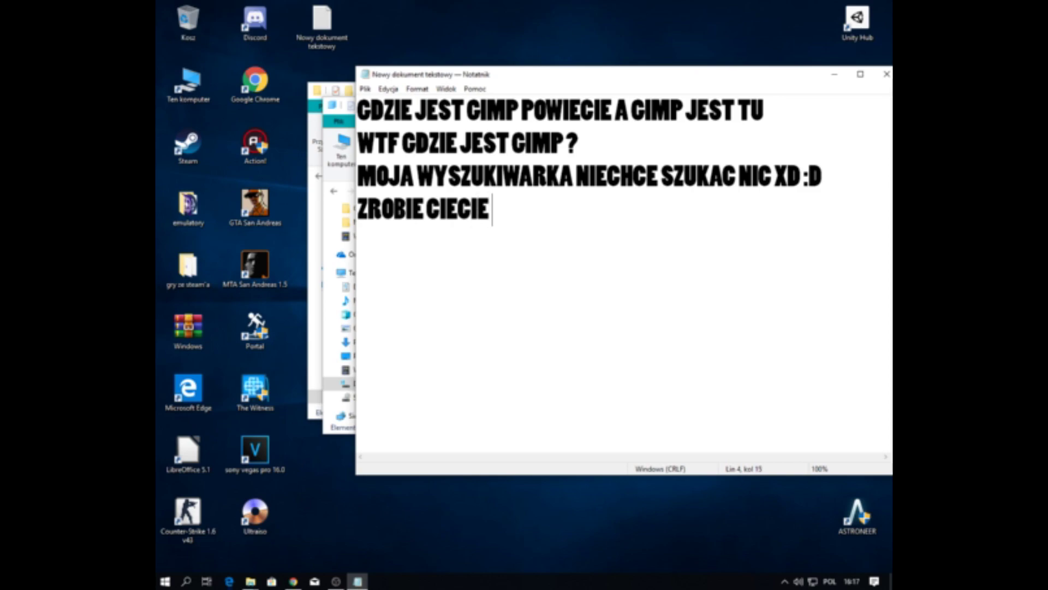
pyautogui.write('ZEBY NIE BYŁ ODCNIO')
# - Finish Notepad's fourth line so it ends with 'NEK DŁUGI'
pyautogui.press('BackSpace')
pyautogui.write('NEK DŁUGI')
pyautogui.click(336, 581)
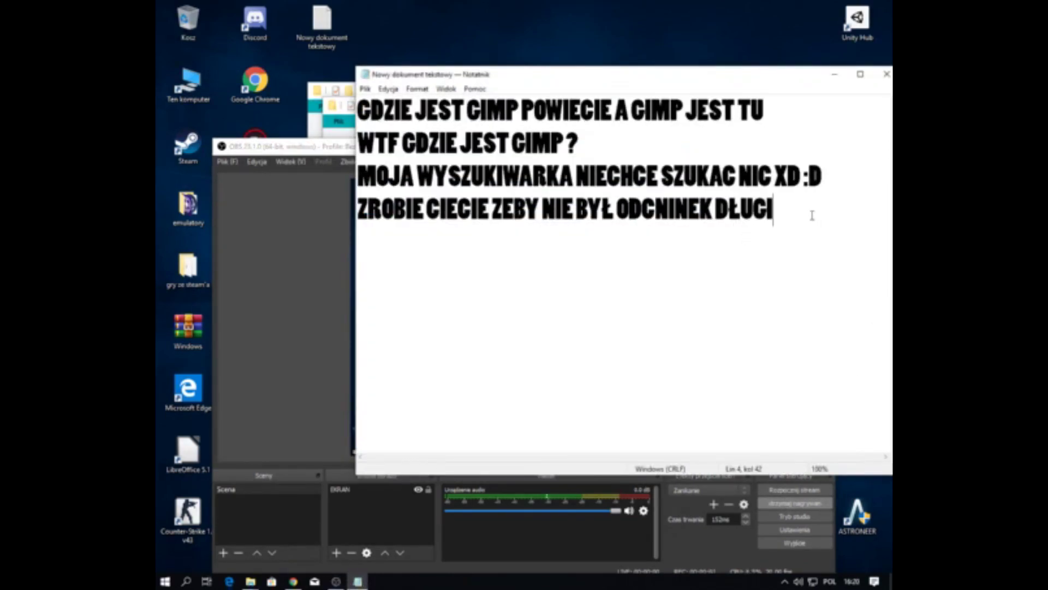
# - Add a fifth line reading 'ZNALAZŁEM' and bring the GIMP 2 bin folder forward
pyautogui.press('Return')
pyautogui.write('ZNALAZŁ')
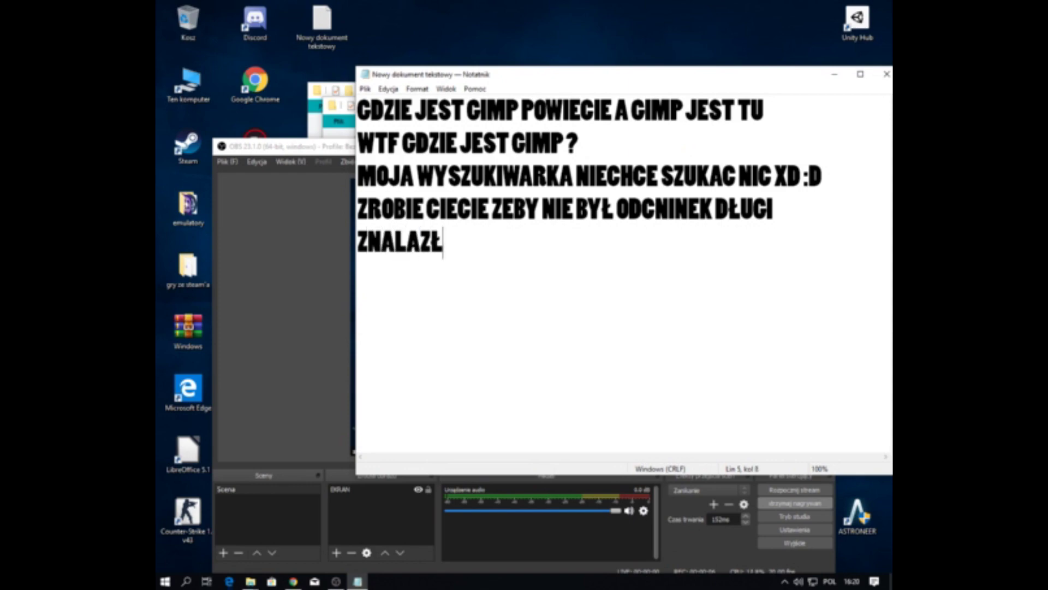
pyautogui.write('EM')
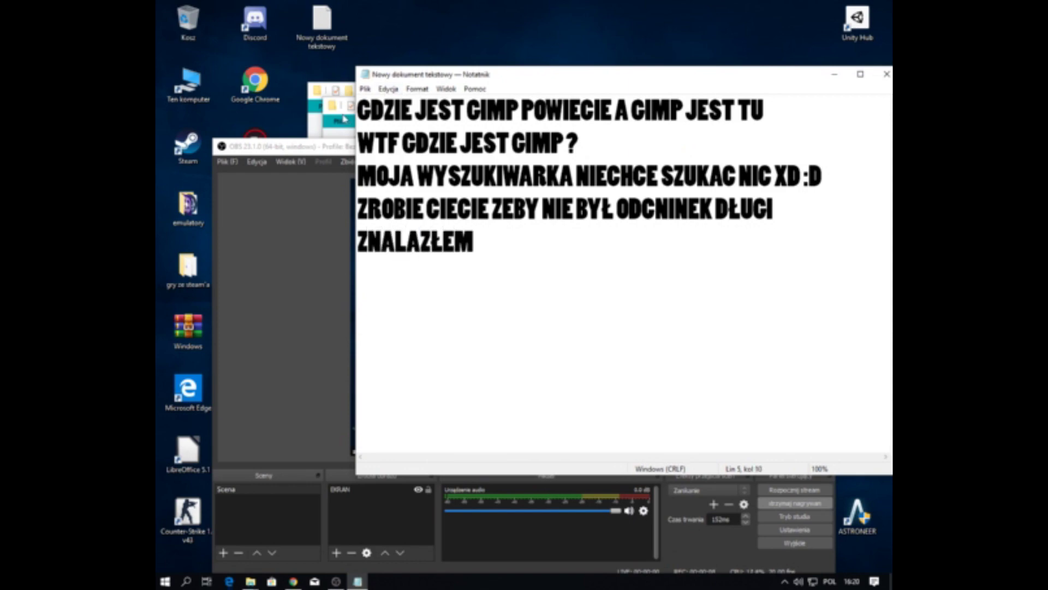
pyautogui.click(345, 116)
pyautogui.moveTo(426, 116); pyautogui.dragTo(394, 111)
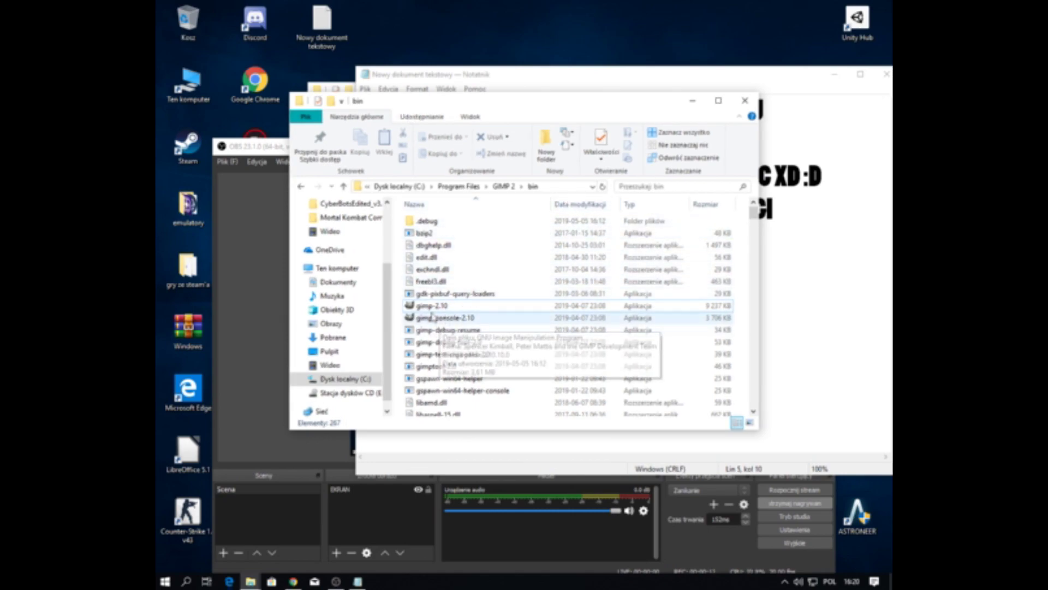
# - Select gimp-2.10 in the bin folder and move Notepad aside to the right
pyautogui.click(451, 309)
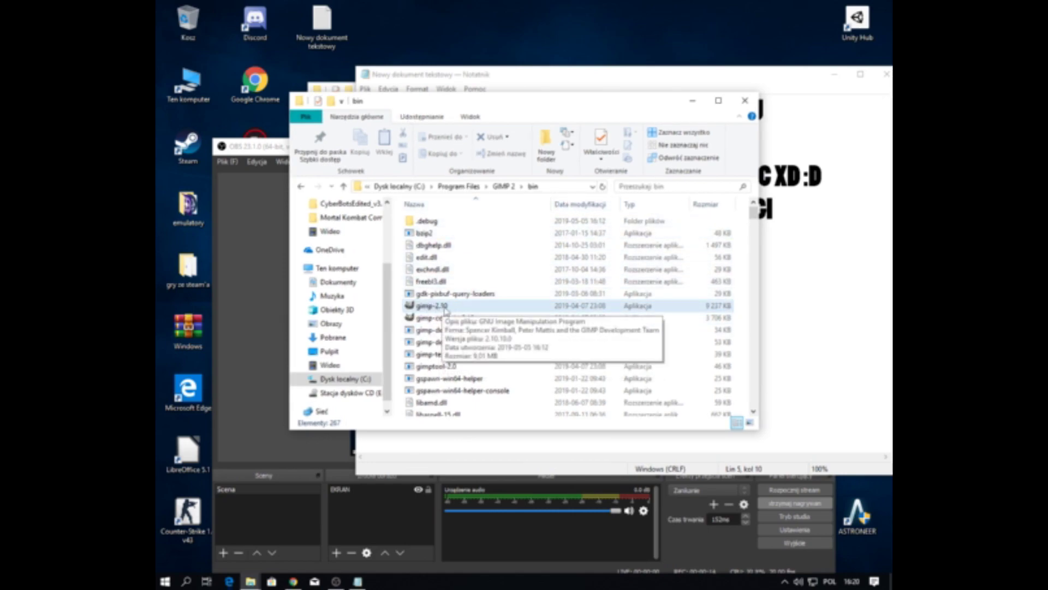
pyautogui.click(843, 266)
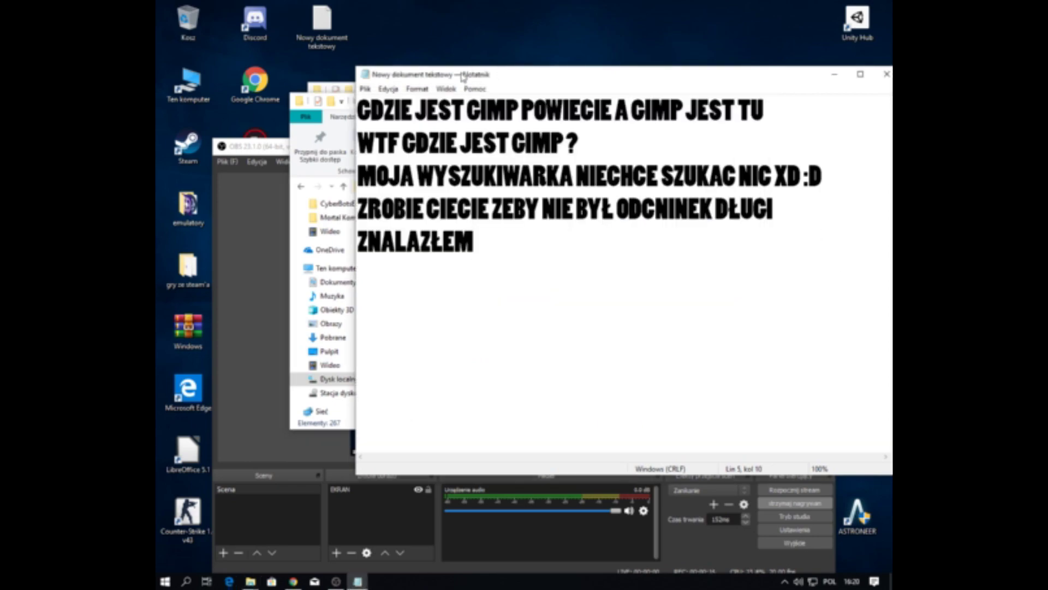
pyautogui.moveTo(463, 76); pyautogui.dragTo(676, 79)
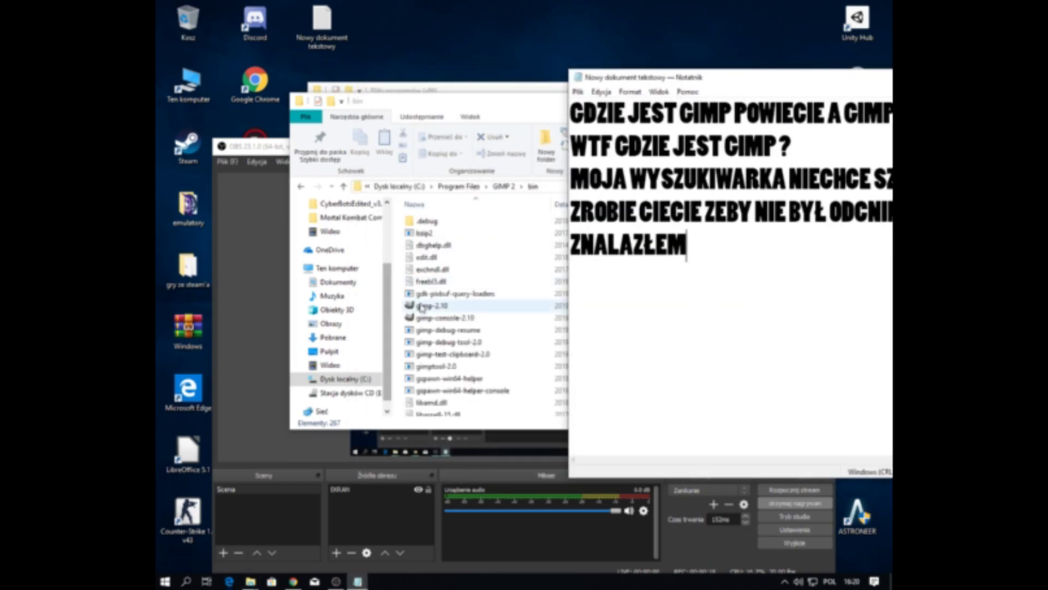
# - Replace all Notepad text with 'ZOBACZYMY CZY DZIAŁA :D' and reselect gimp-2.10
pyautogui.moveTo(705, 251); pyautogui.dragTo(672, 212)
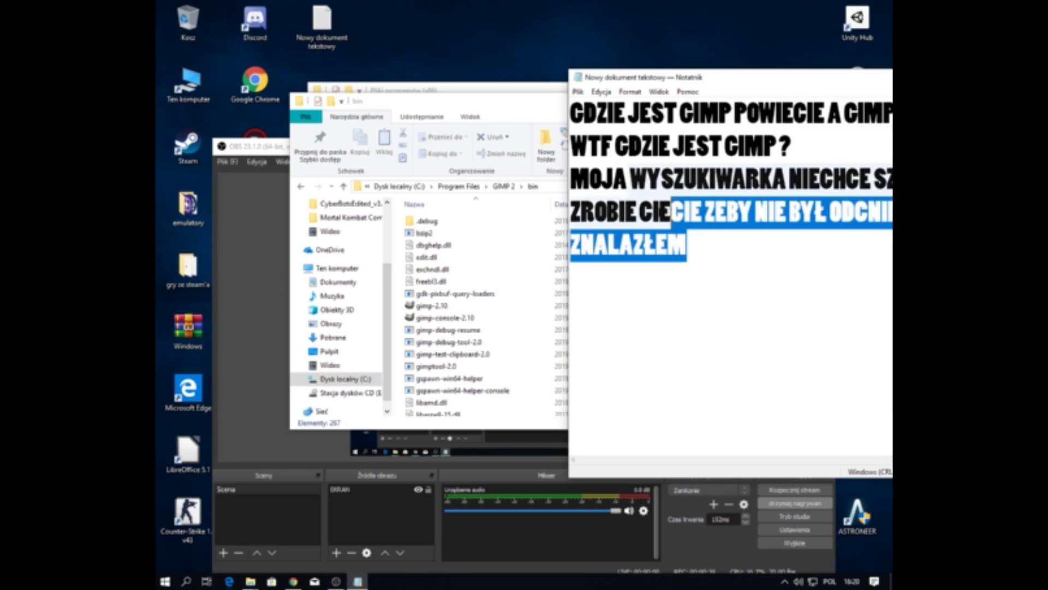
pyautogui.hotkey('ctrl', 'a')
pyautogui.press('BackSpace')
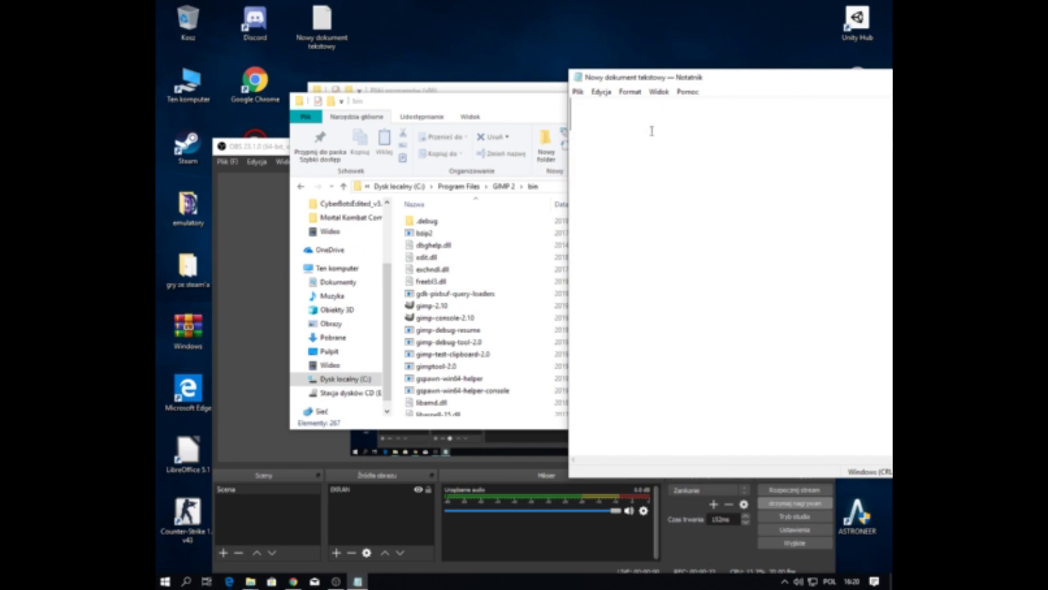
pyautogui.write('ZOBAC')
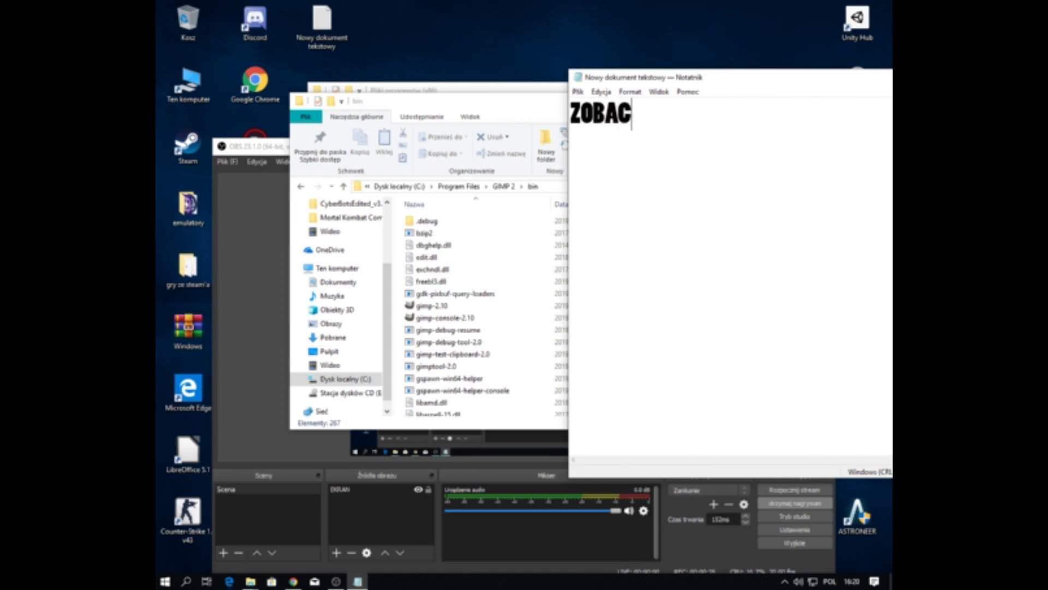
pyautogui.write('ZYMY CZY N')
pyautogui.press('BackSpace')
pyautogui.write('DZIAŁA ')
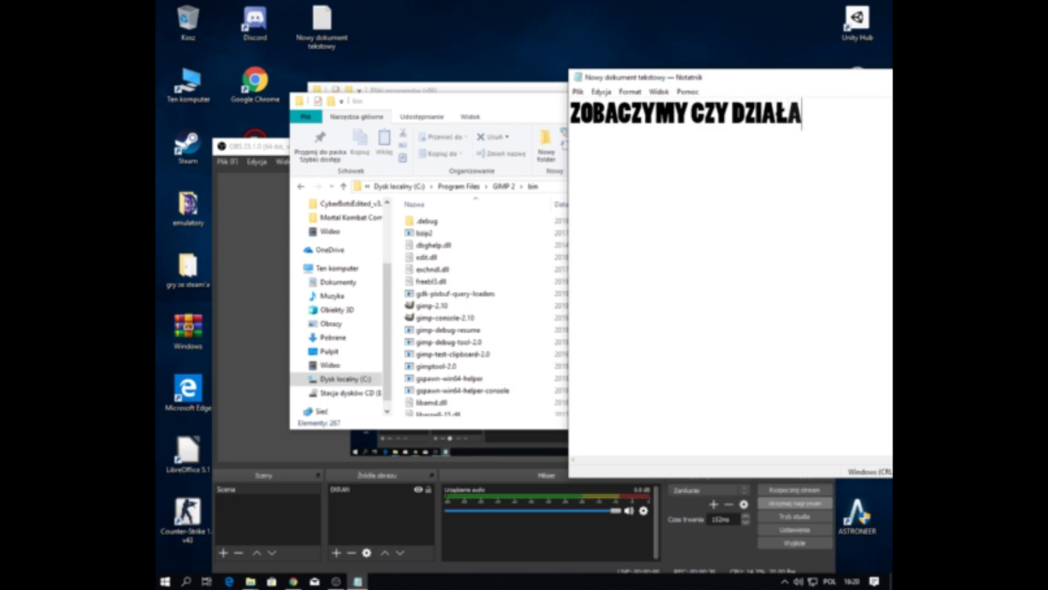
pyautogui.write(':D')
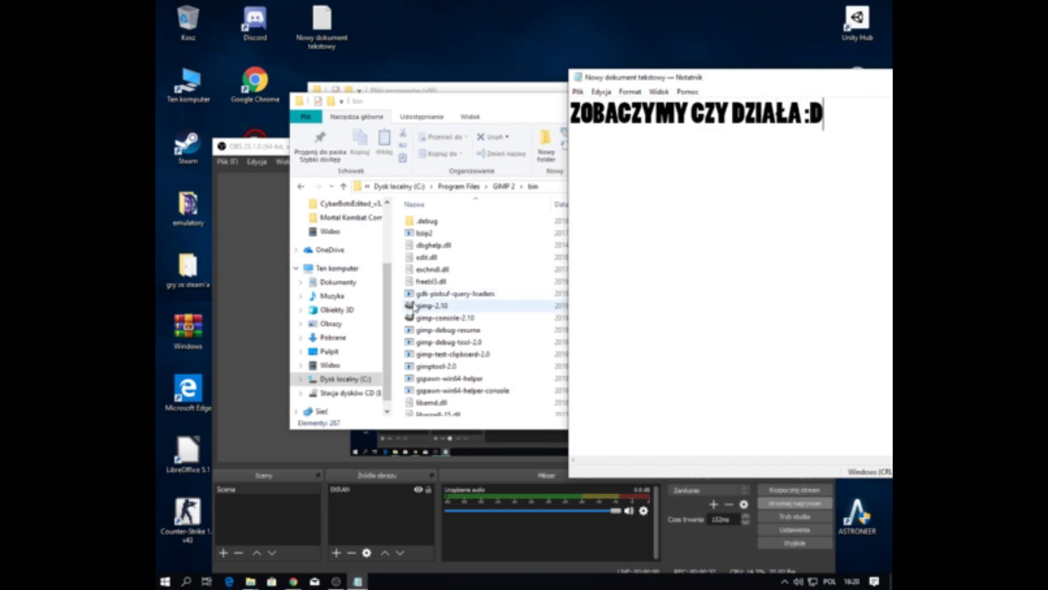
pyautogui.click(413, 306)
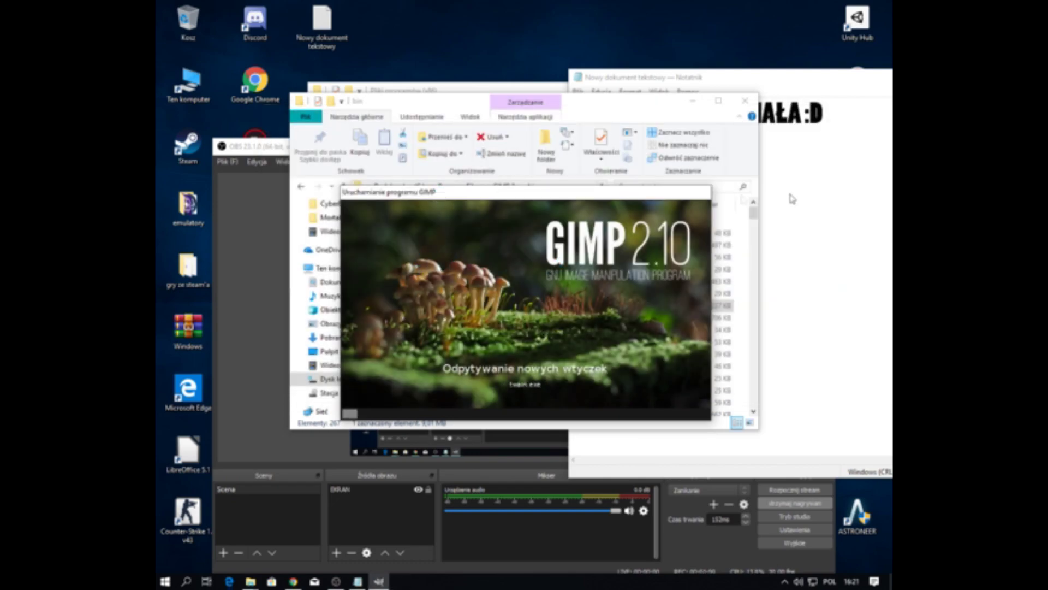
# - Nudge the GIMP 2.10 splash screen upward while its plug-ins load
pyautogui.moveTo(455, 194); pyautogui.dragTo(456, 186)
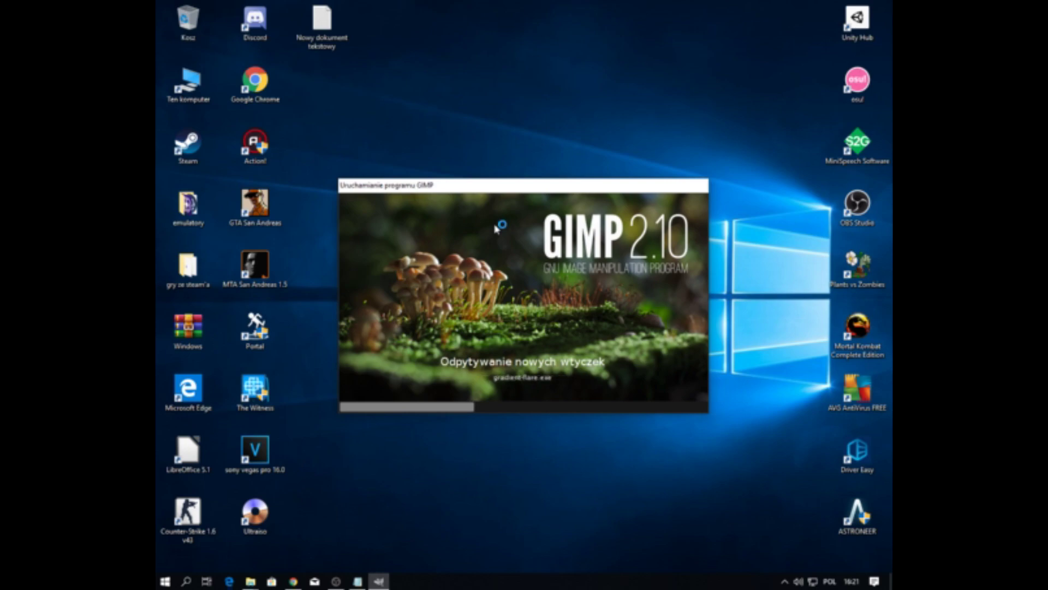
# - Add a second Notepad line 'BEZ CIECIA :D', then move the loading GIMP splash window
pyautogui.click(358, 581)
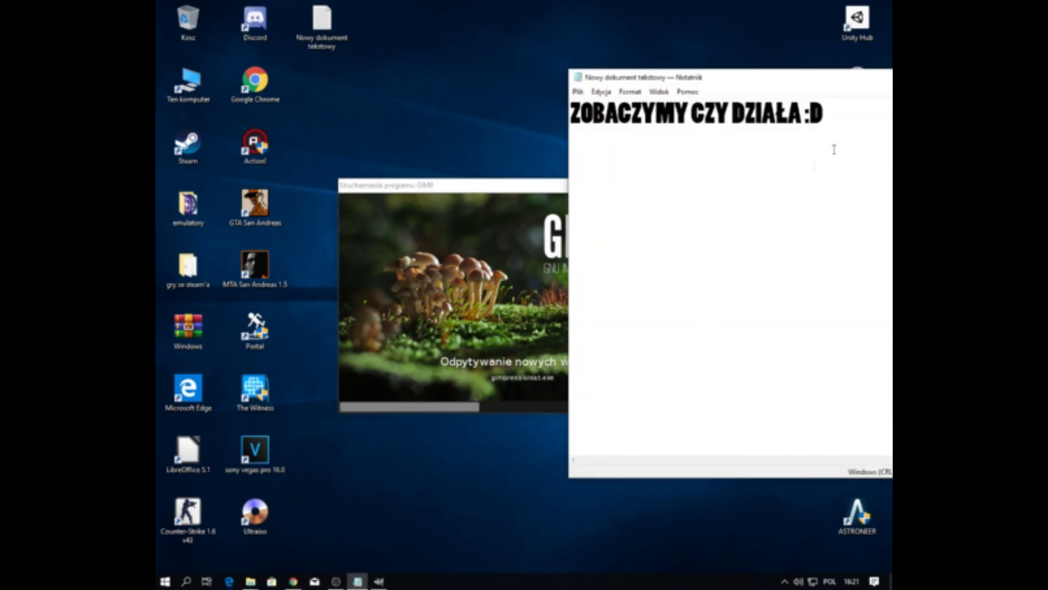
pyautogui.press('Return')
pyautogui.write('BEZA')
pyautogui.press('BackSpace')
pyautogui.press('BackSpace')
pyautogui.write('Z')
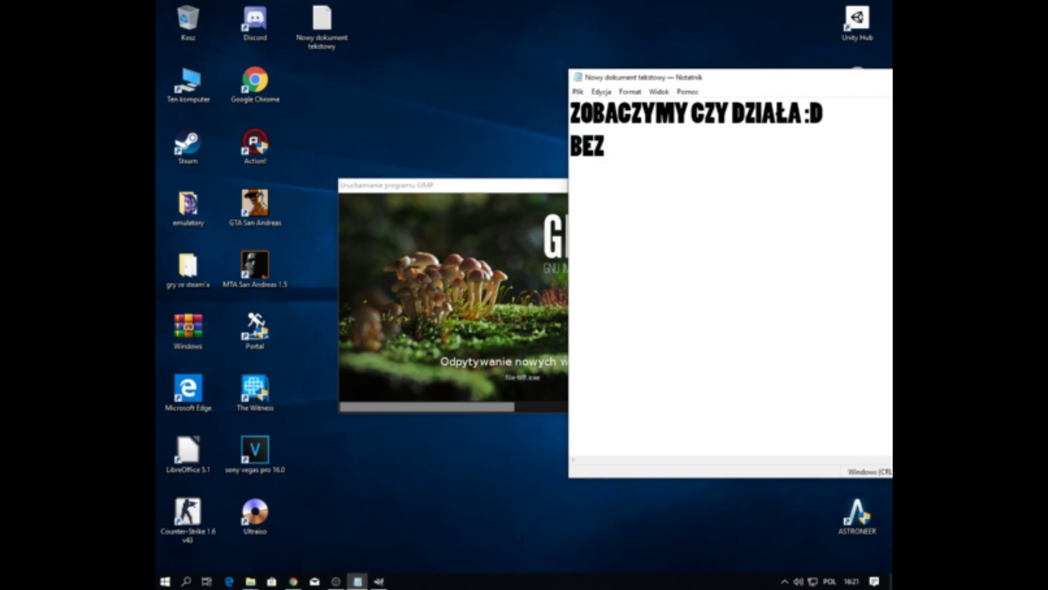
pyautogui.write(' CIE')
pyautogui.write('A ')
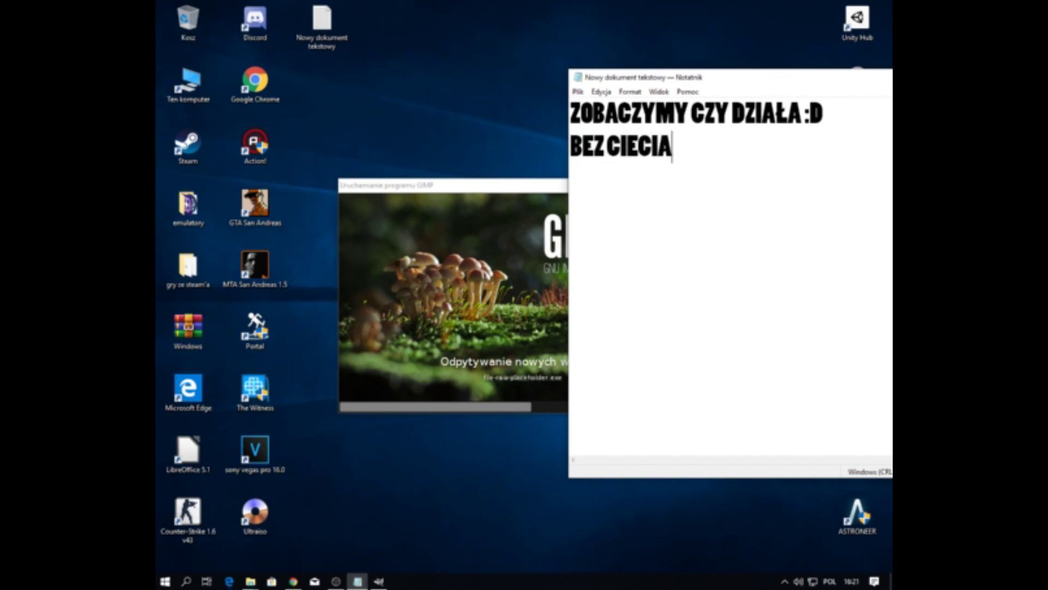
pyautogui.write(':D')
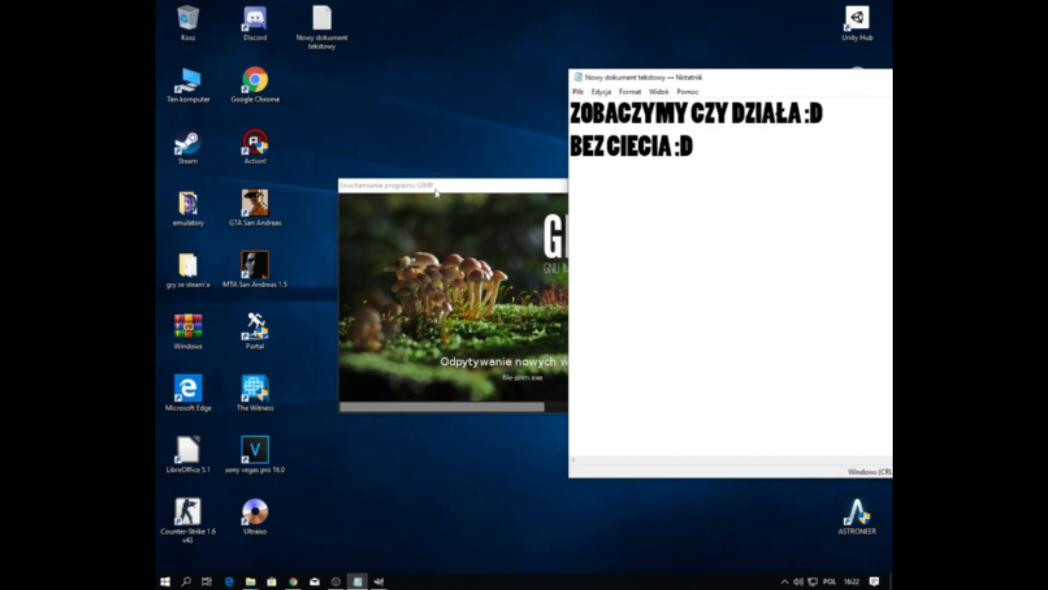
pyautogui.click(440, 185)
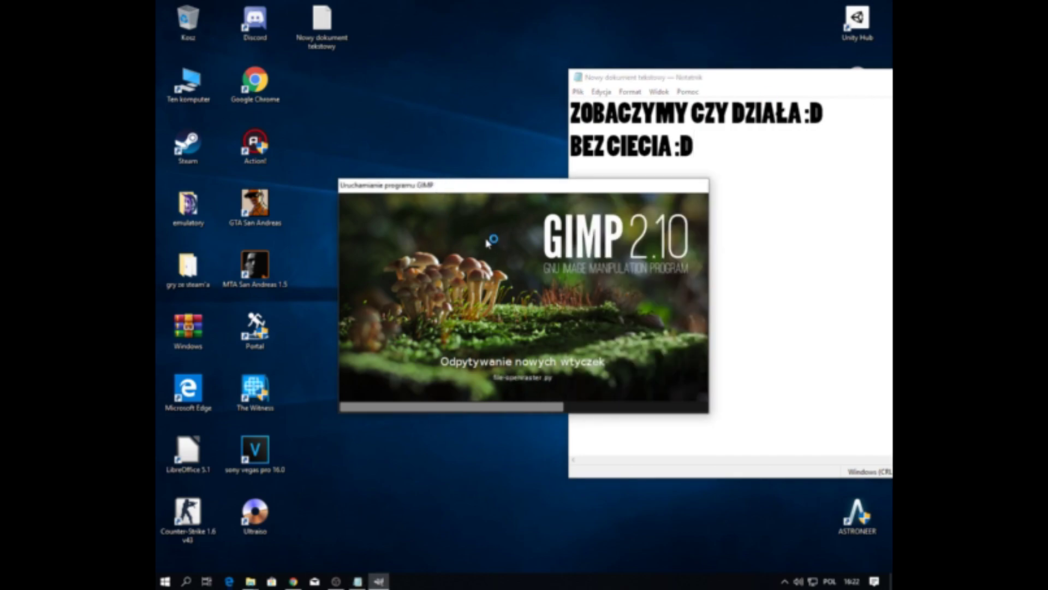
pyautogui.moveTo(477, 185)
pyautogui.mouseDown()
pyautogui.moveTo(283, 162)
pyautogui.moveTo(469, 164)
pyautogui.mouseUp()
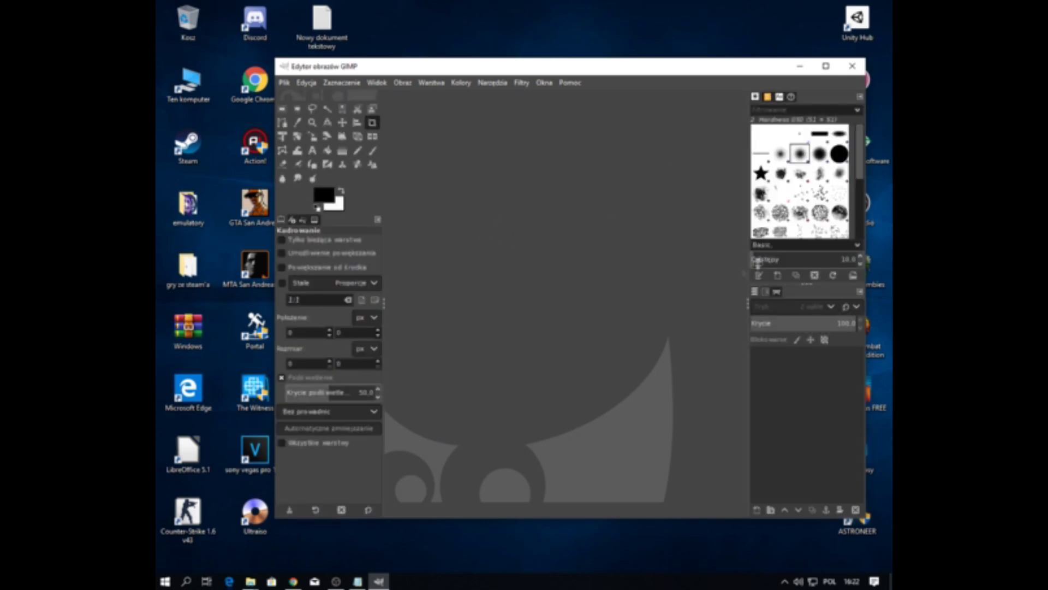
# - Create a new blank image using the B4 (300 ppi) template via Plik > Nowy
pyautogui.click(283, 83)
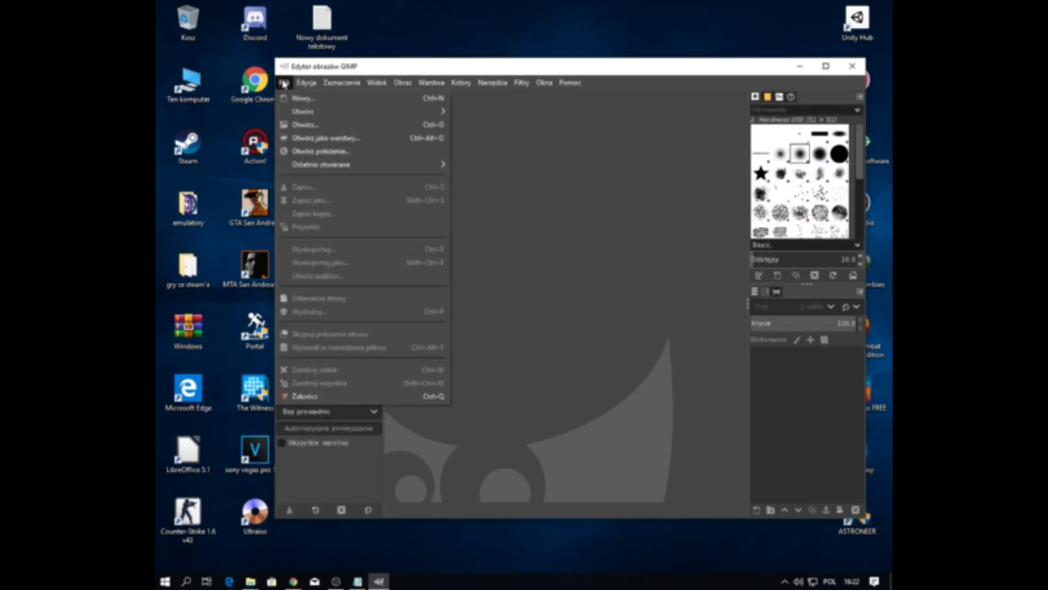
pyautogui.click(290, 99)
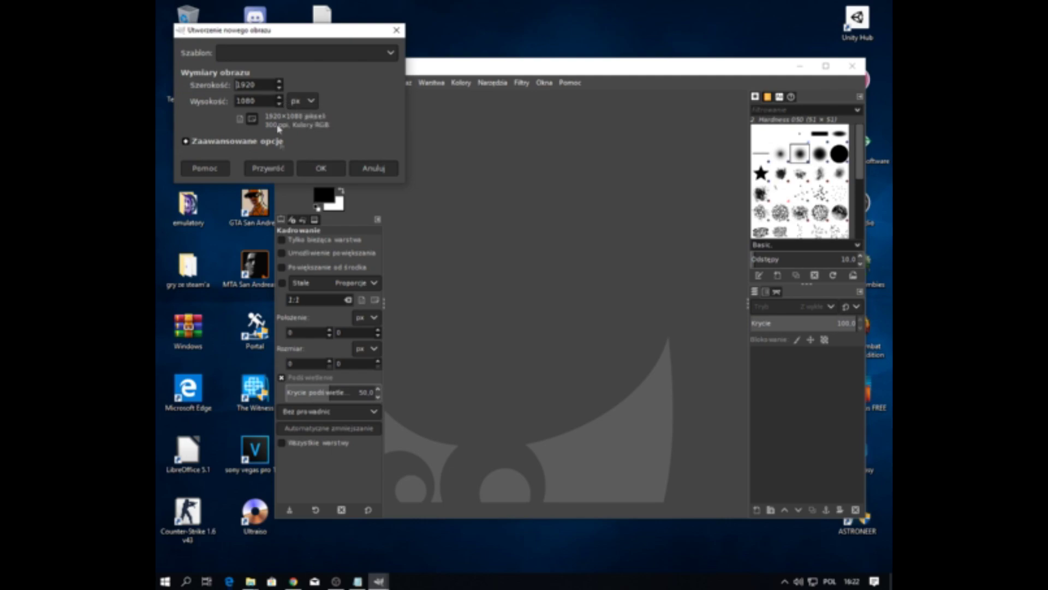
pyautogui.click(355, 54)
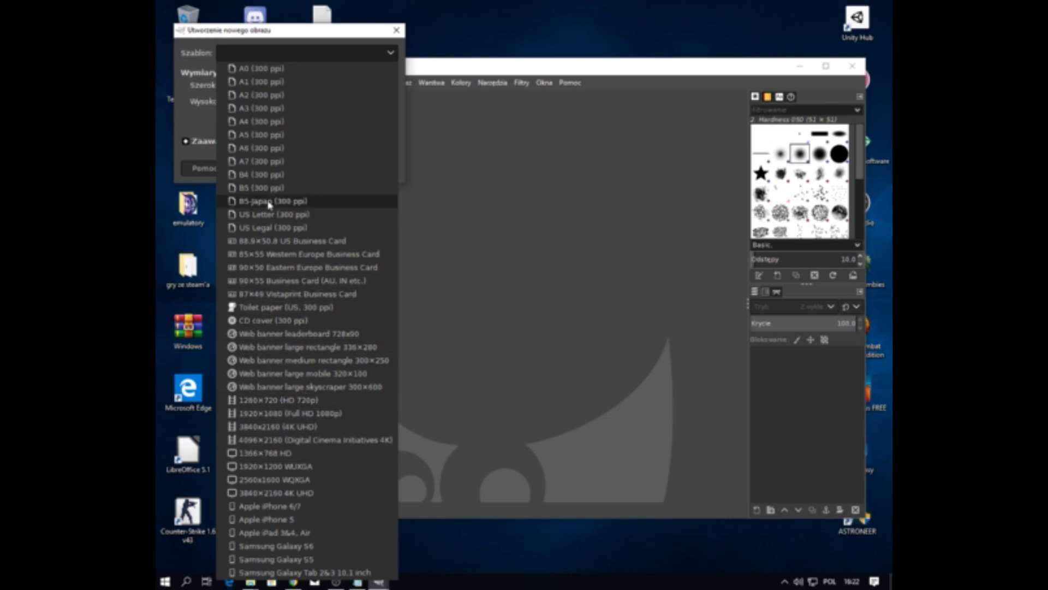
pyautogui.click(267, 176)
pyautogui.click(320, 170)
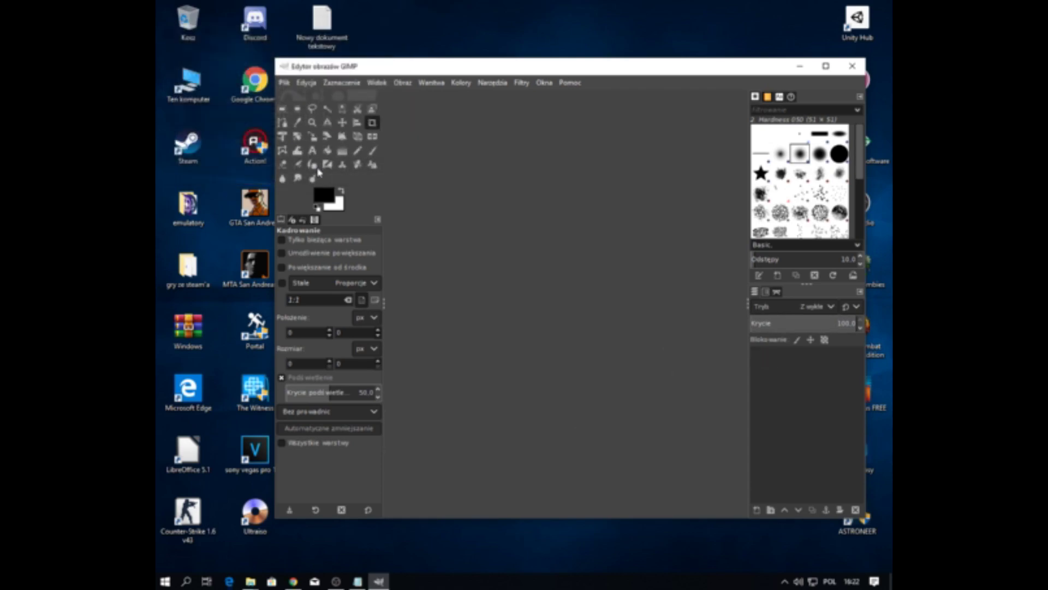
pyautogui.click(835, 157)
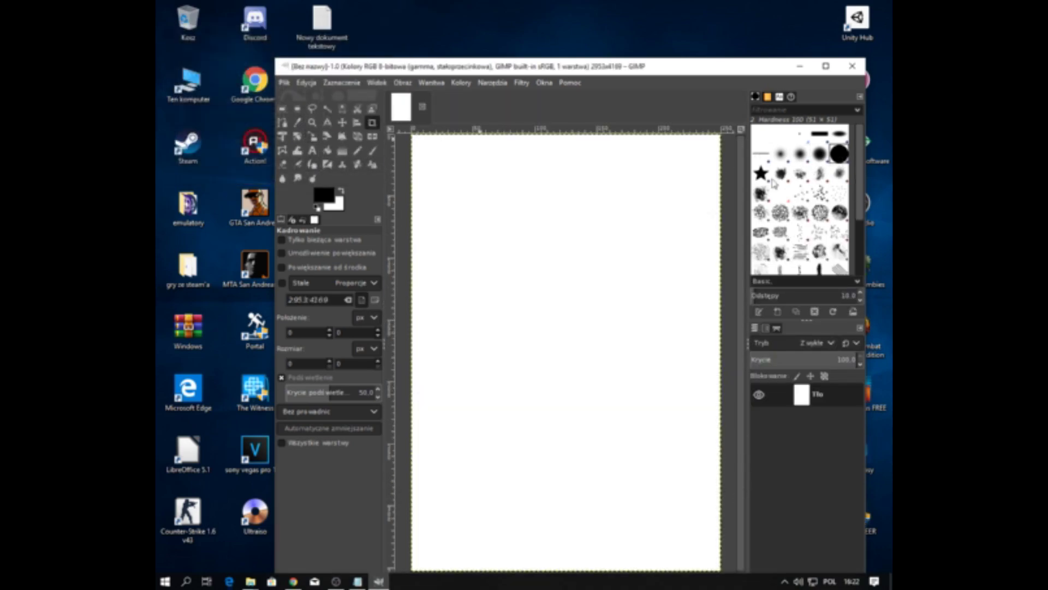
# - Crop the canvas to roughly 2420×2463
pyautogui.moveTo(546, 229)
pyautogui.mouseDown()
pyautogui.moveTo(518, 251)
pyautogui.moveTo(490, 224)
pyautogui.mouseUp()
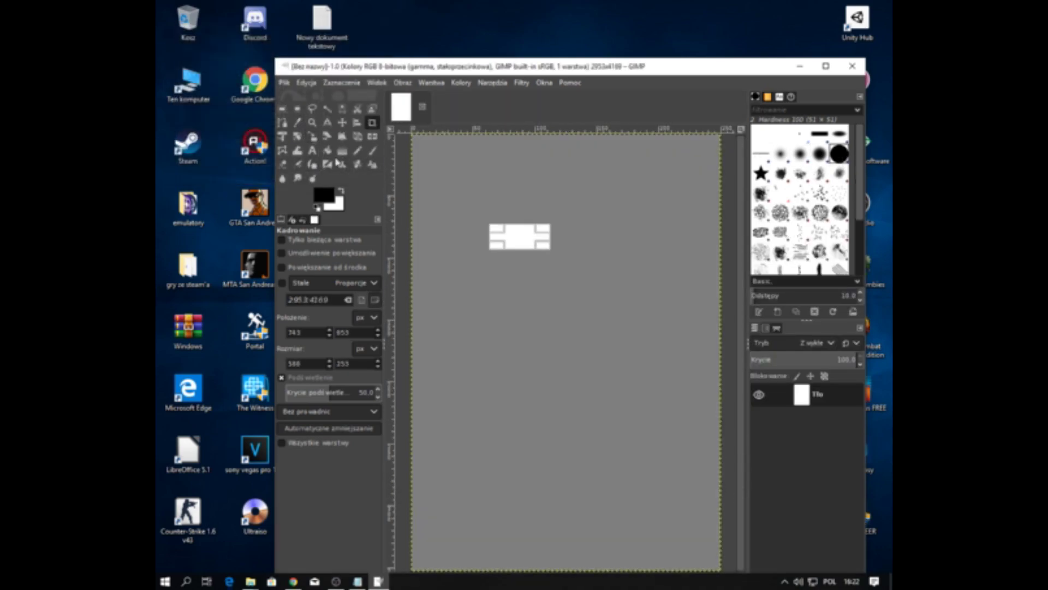
pyautogui.moveTo(555, 258); pyautogui.dragTo(683, 416)
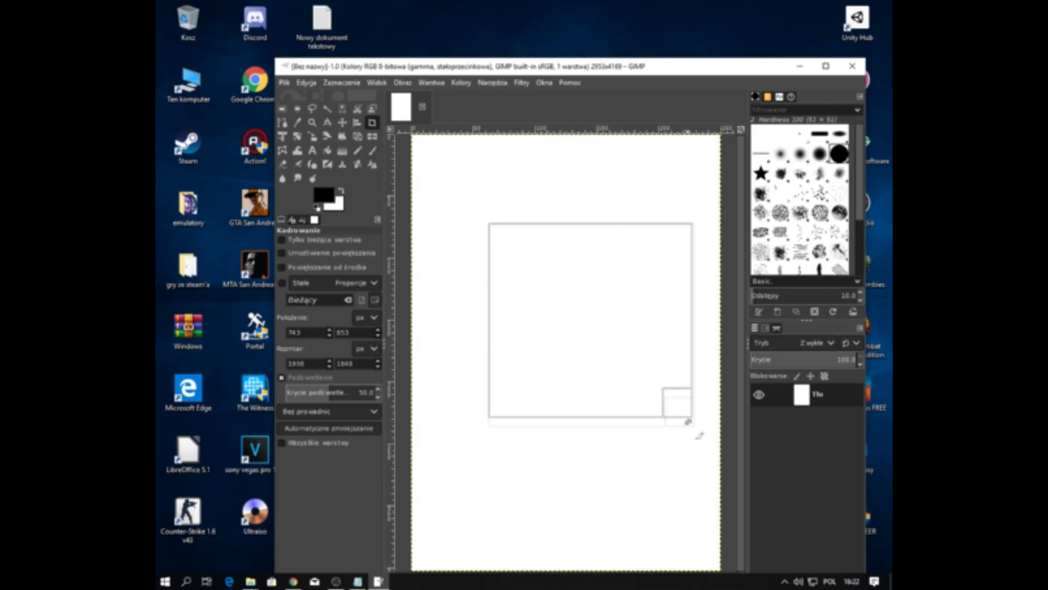
pyautogui.moveTo(486, 232); pyautogui.dragTo(425, 149)
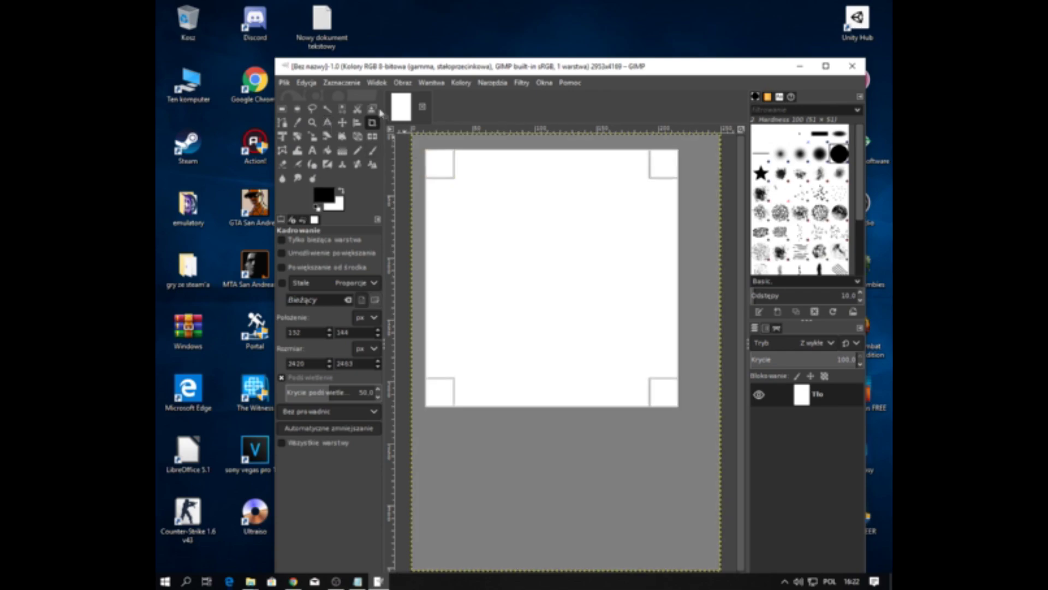
# - Draw a black Pencil scribble loop near the canvas top-left
pyautogui.click(358, 151)
pyautogui.moveTo(470, 197)
pyautogui.mouseDown()
pyautogui.moveTo(476, 231)
pyautogui.moveTo(447, 209)
pyautogui.mouseUp()
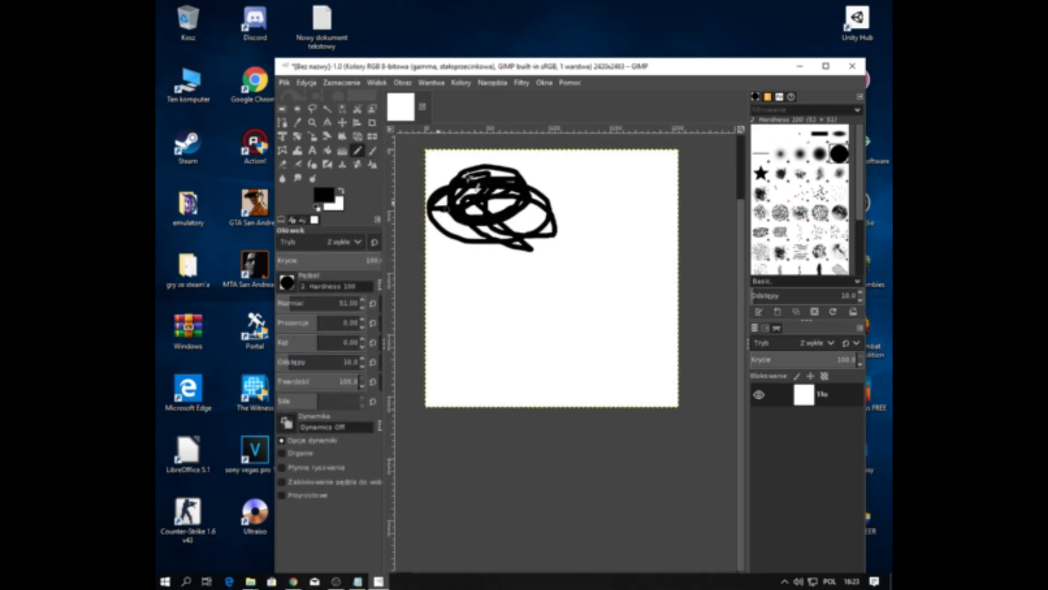
pyautogui.moveTo(446, 209); pyautogui.dragTo(488, 245)
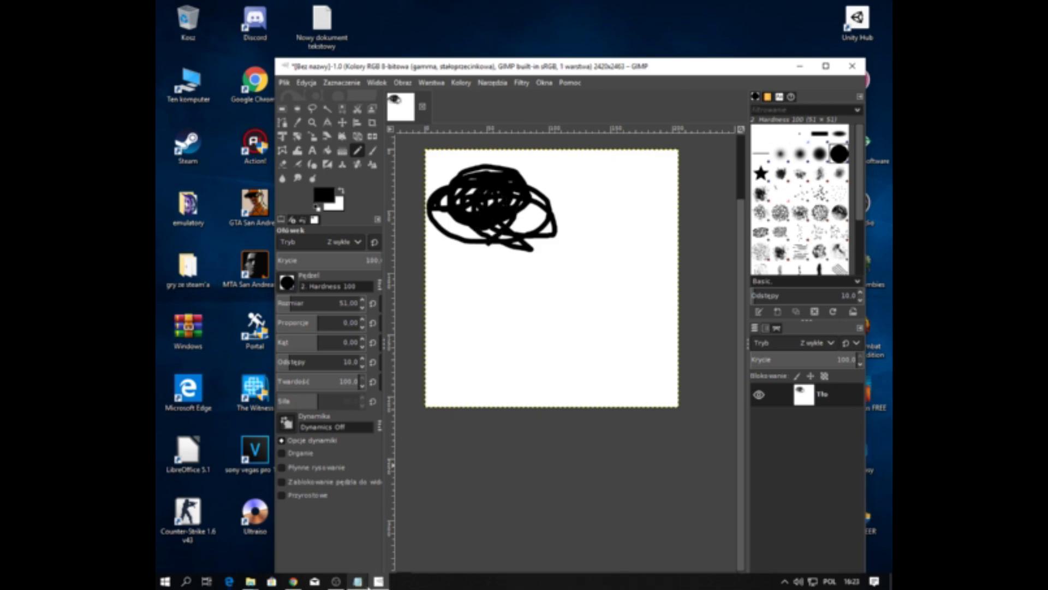
# - Add a third Notepad line reading 'DZIAŁA'
pyautogui.click(378, 581)
pyautogui.press('Return')
pyautogui.write('DZOA')
pyautogui.press('BackSpace')
pyautogui.press('BackSpace')
pyautogui.write('IAŁA')
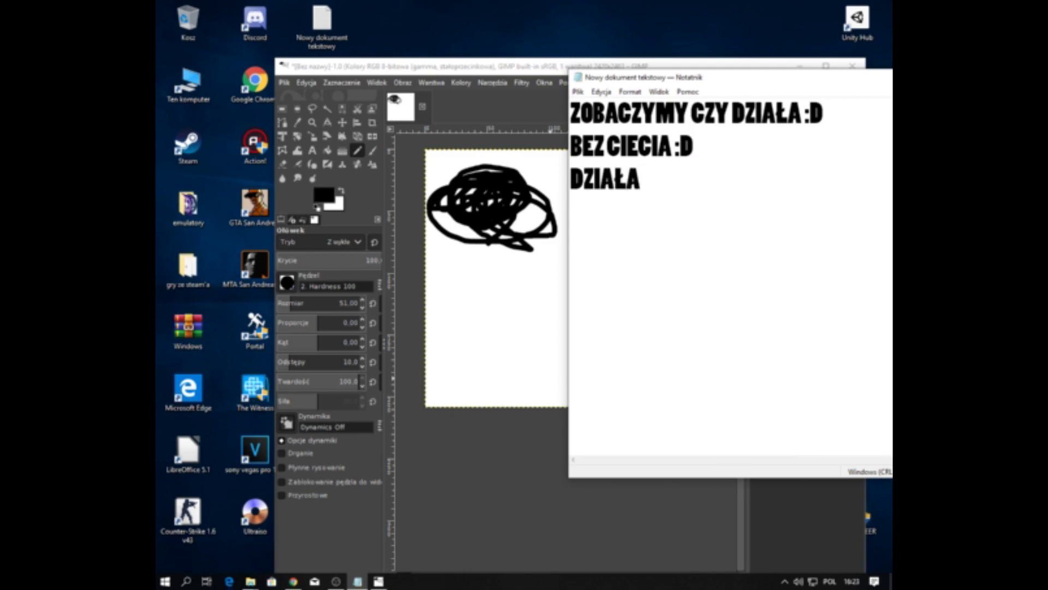
# - Add the line 'JAK CHCECIE NA PULPIT TO KLIKAN PRAWYM PSZYCISKIEM MYSZY NA GIMPA'
pyautogui.write('J')
pyautogui.press('BackSpace')
pyautogui.press('Return')
pyautogui.write('JAK CHCECIE NA PULPIT')
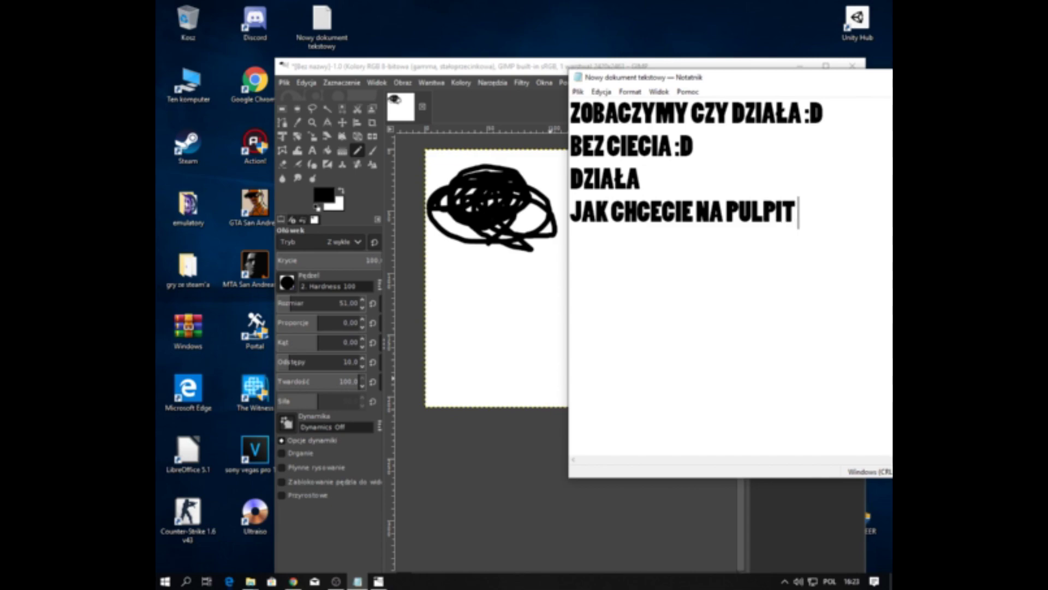
pyautogui.write(' TI')
pyautogui.press('BackSpace')
pyautogui.write('O ')
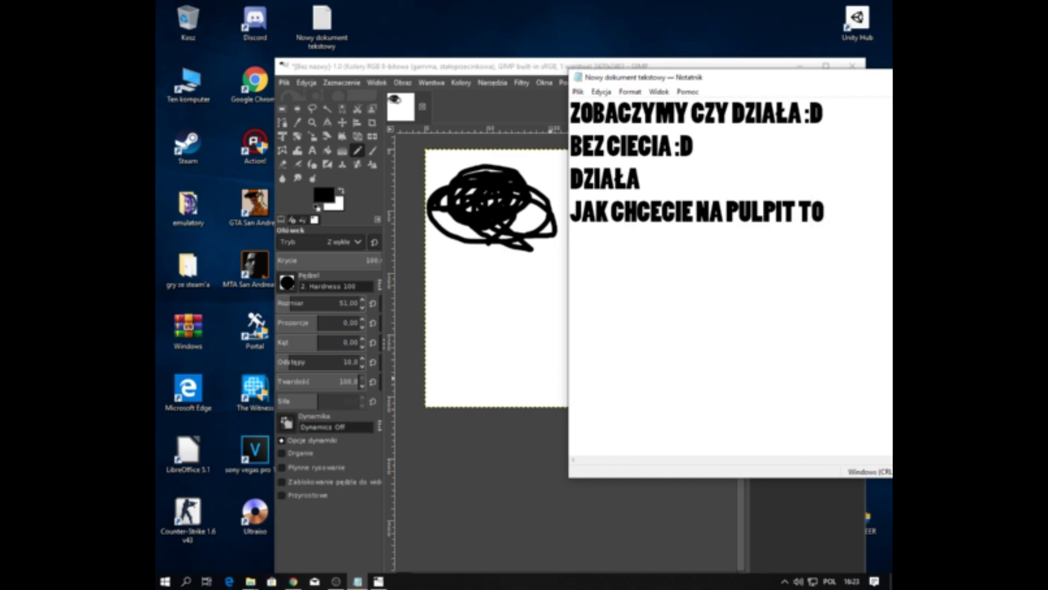
pyautogui.write('KLIKA')
pyautogui.write('N')
pyautogui.moveTo(716, 82); pyautogui.dragTo(443, 83)
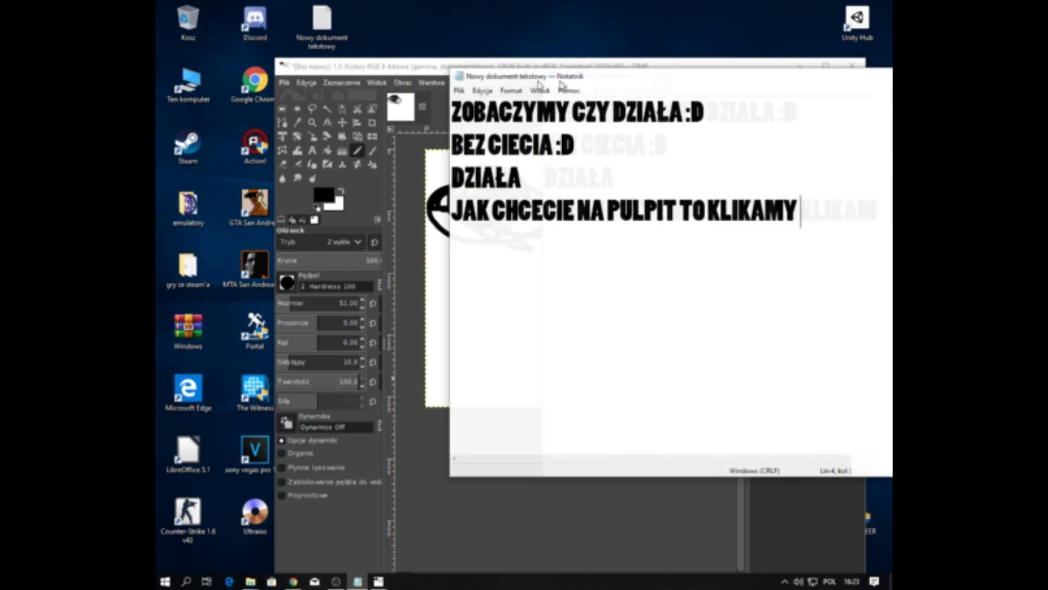
pyautogui.write('PR')
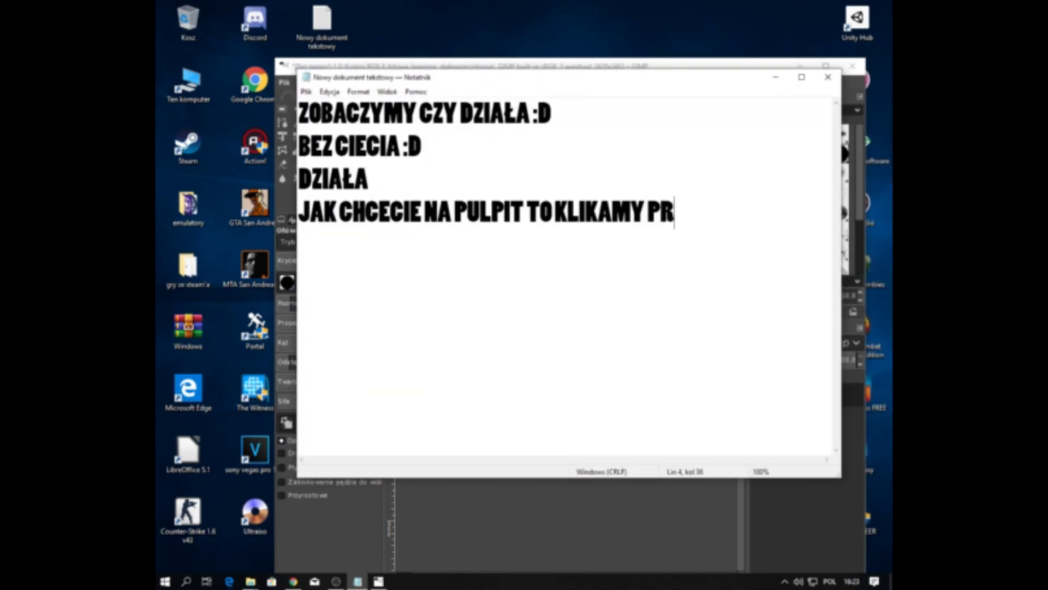
pyautogui.write('AWYM PSZYCISKIEM MYSZA')
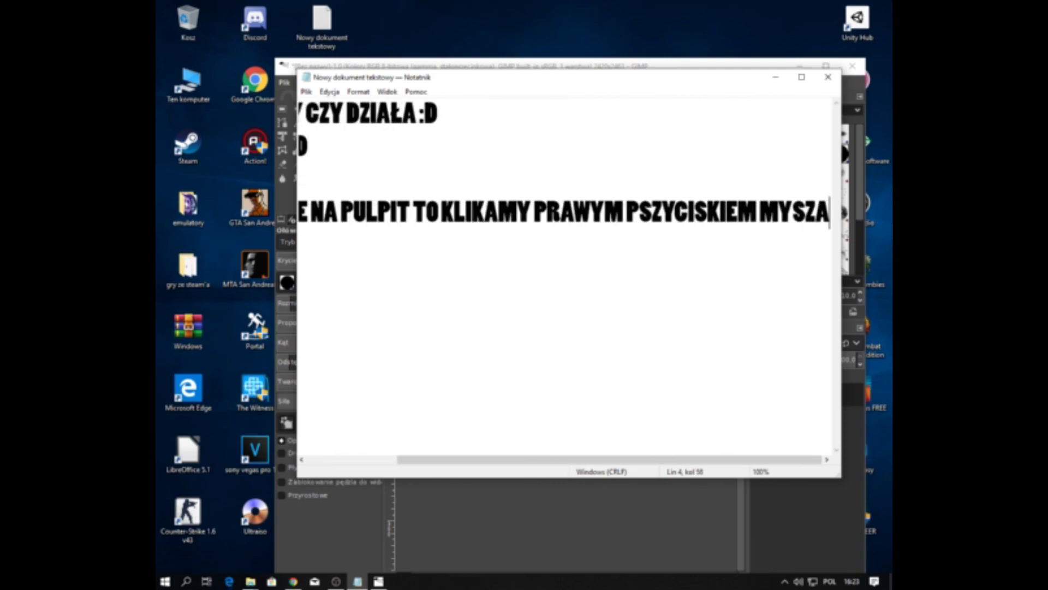
pyautogui.press('BackSpace')
pyautogui.press('BackSpace')
pyautogui.write('ZY')
pyautogui.write(' NA GIMPA')
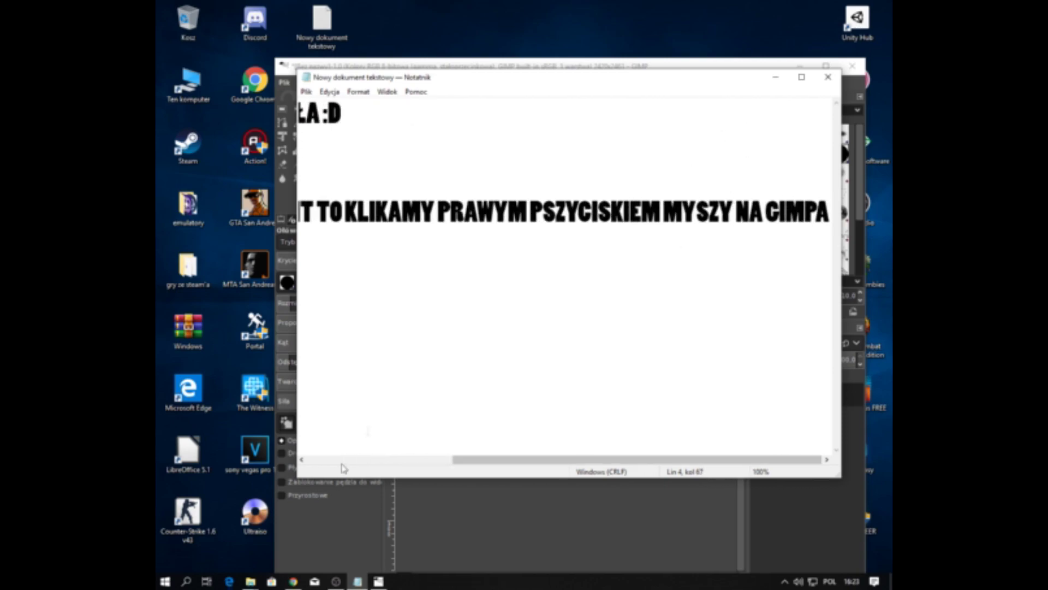
# - Check gimp-2.10's context menu, then add the line 'POTEM WYSLIJ DO I NA PULPIT'
pyautogui.click(256, 576)
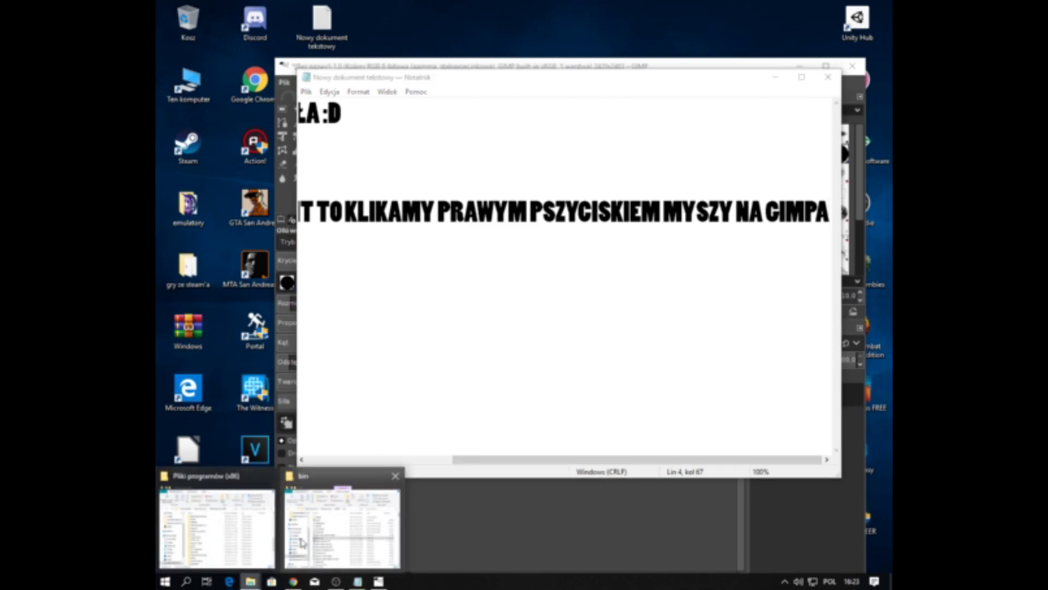
pyautogui.click(342, 527)
pyautogui.rightClick(426, 310)
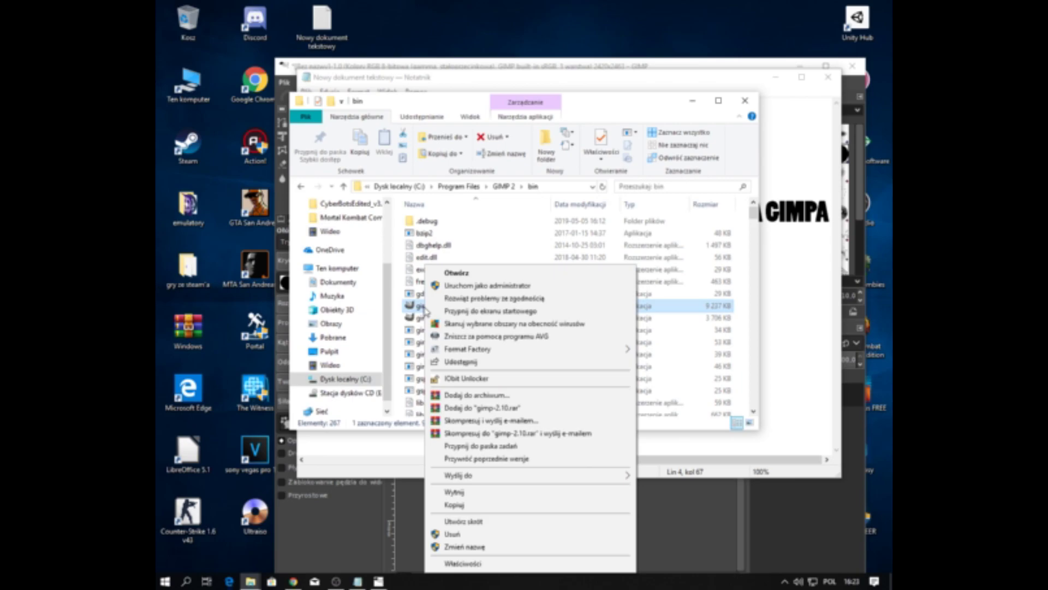
pyautogui.click(834, 222)
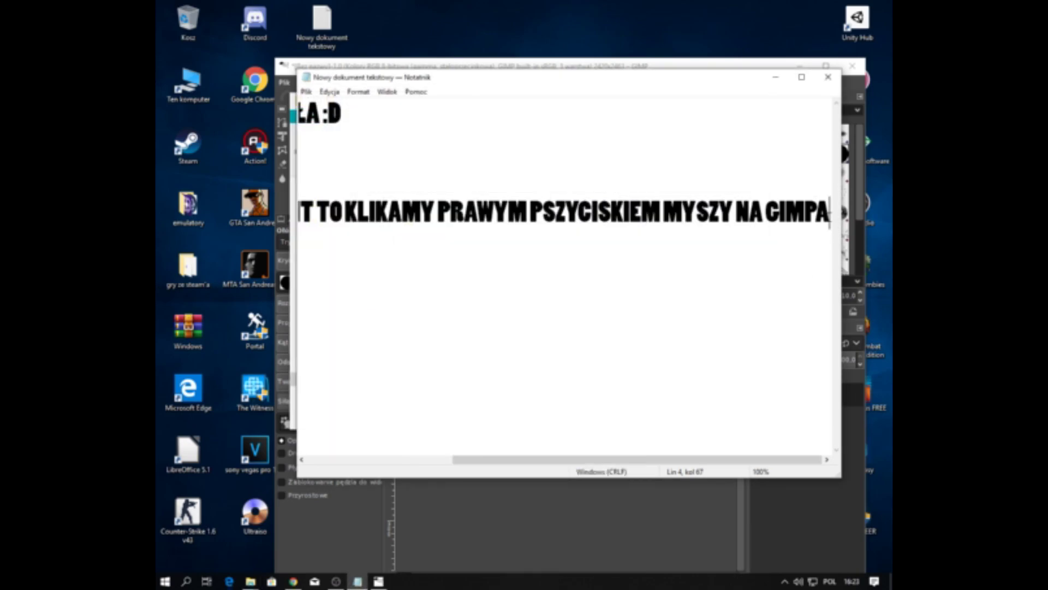
pyautogui.press('Return')
pyautogui.write('POTEM WYS')
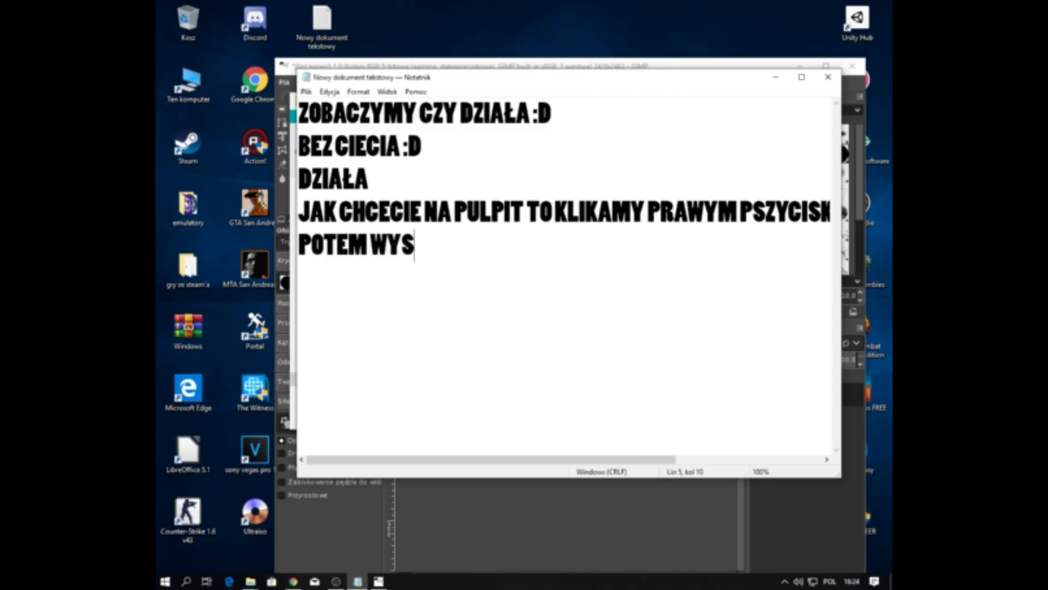
pyautogui.write('LIJ DO ')
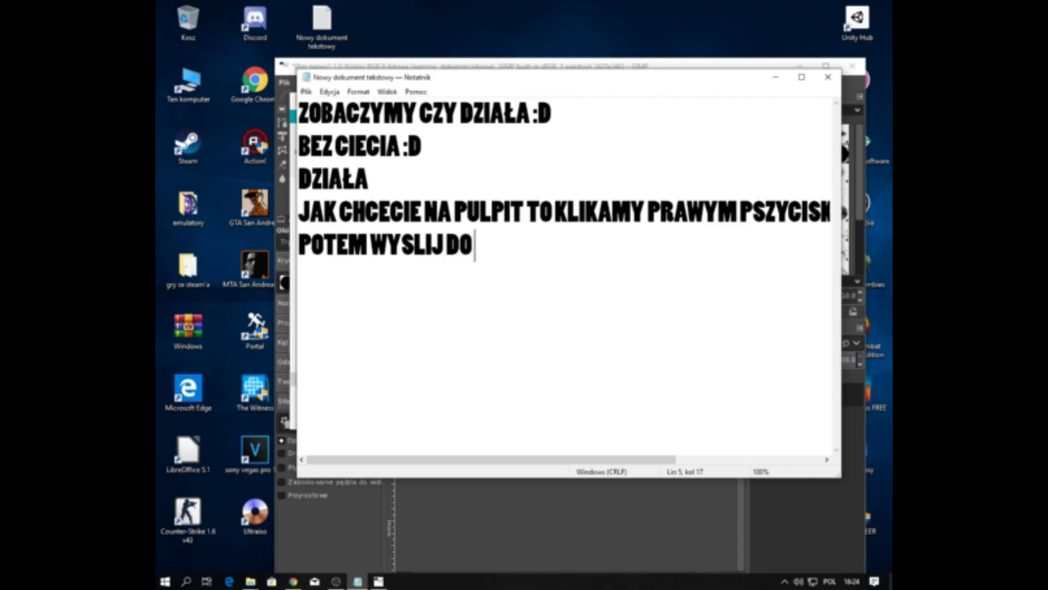
pyautogui.write('I NA ')
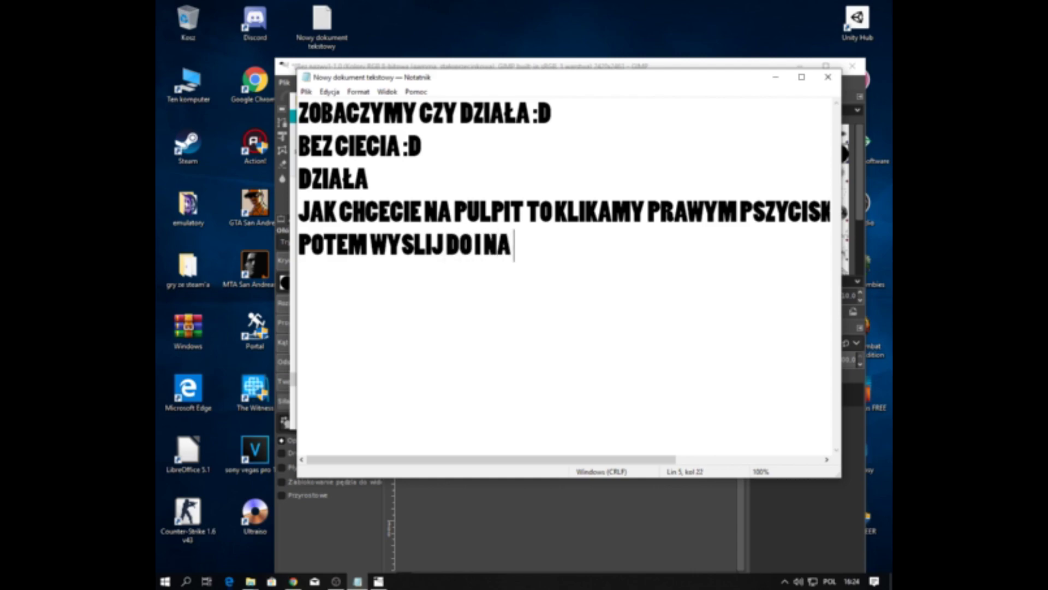
pyautogui.write('PULPIT')
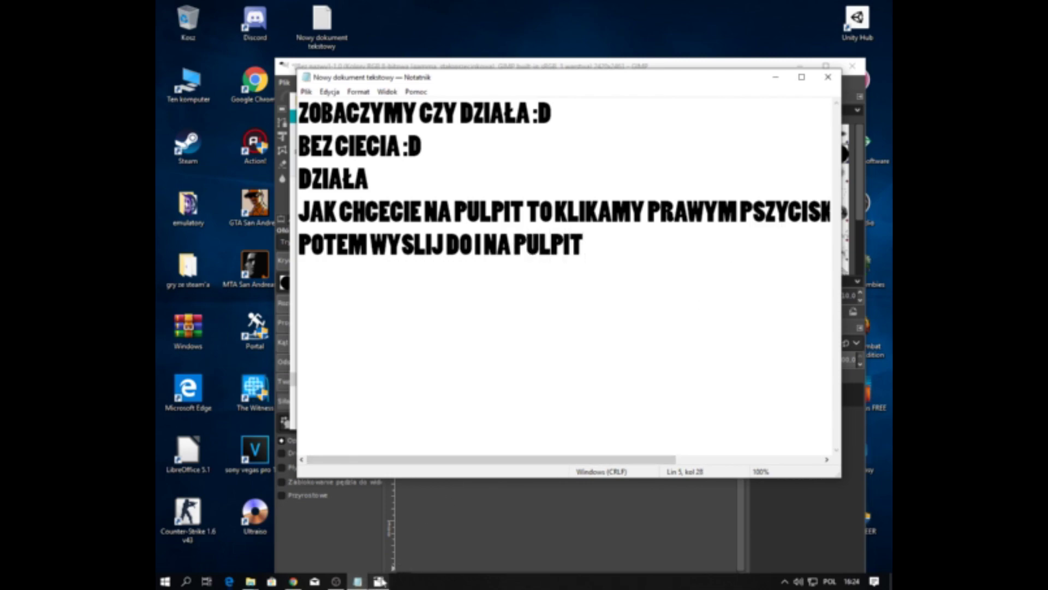
pyautogui.moveTo(250, 581)
pyautogui.click(218, 519)
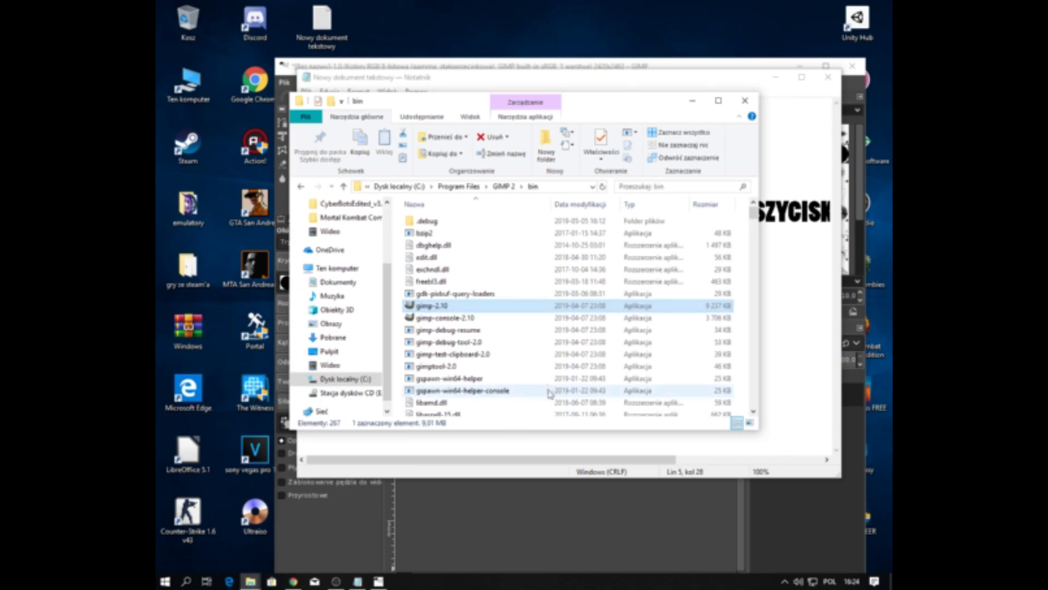
# - Send gimp-2.10 to the desktop as a shortcut and rearrange the windows
pyautogui.rightClick(453, 308)
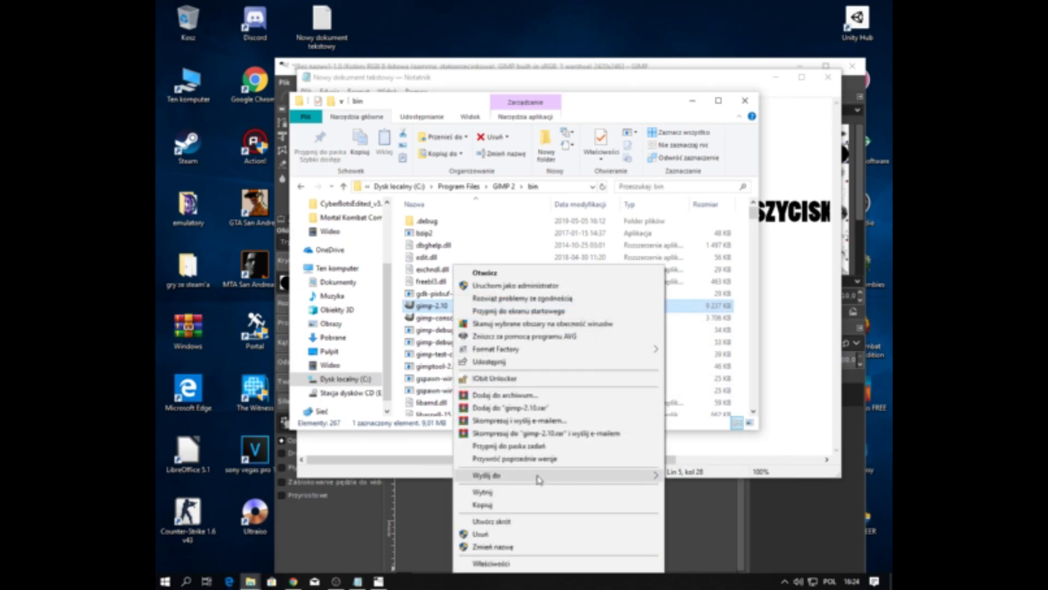
pyautogui.moveTo(557, 475)
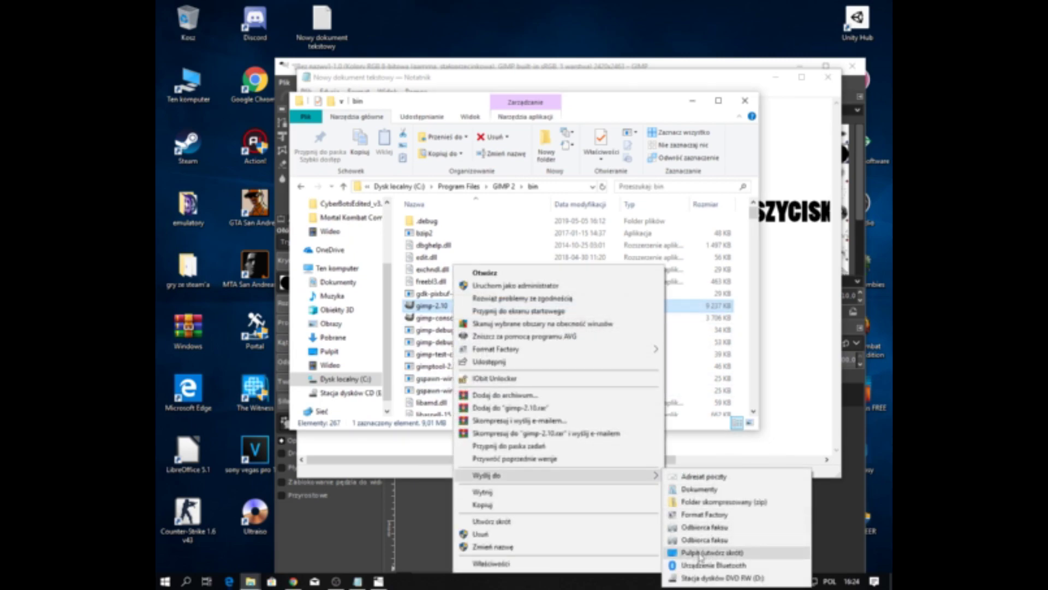
pyautogui.click(699, 553)
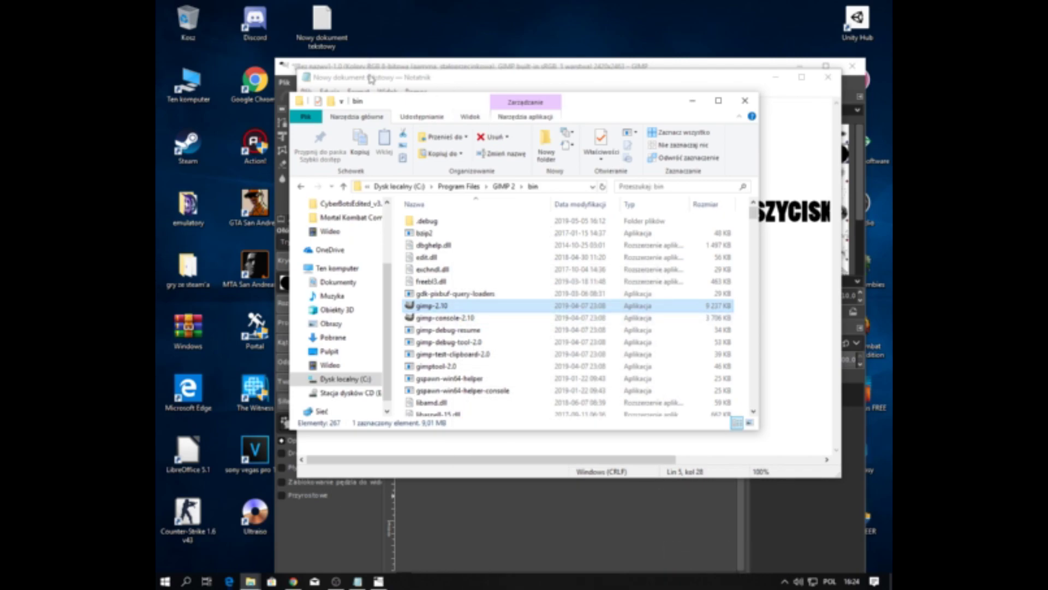
pyautogui.click(370, 79)
pyautogui.moveTo(371, 80); pyautogui.dragTo(448, 97)
pyautogui.moveTo(604, 104)
pyautogui.mouseDown()
pyautogui.moveTo(398, 317)
pyautogui.moveTo(358, 313)
pyautogui.mouseUp()
# - Rename the desktop shortcut to 'gimp-2.10' by deleting the ' — skrót' suffix
pyautogui.rightClick(326, 78)
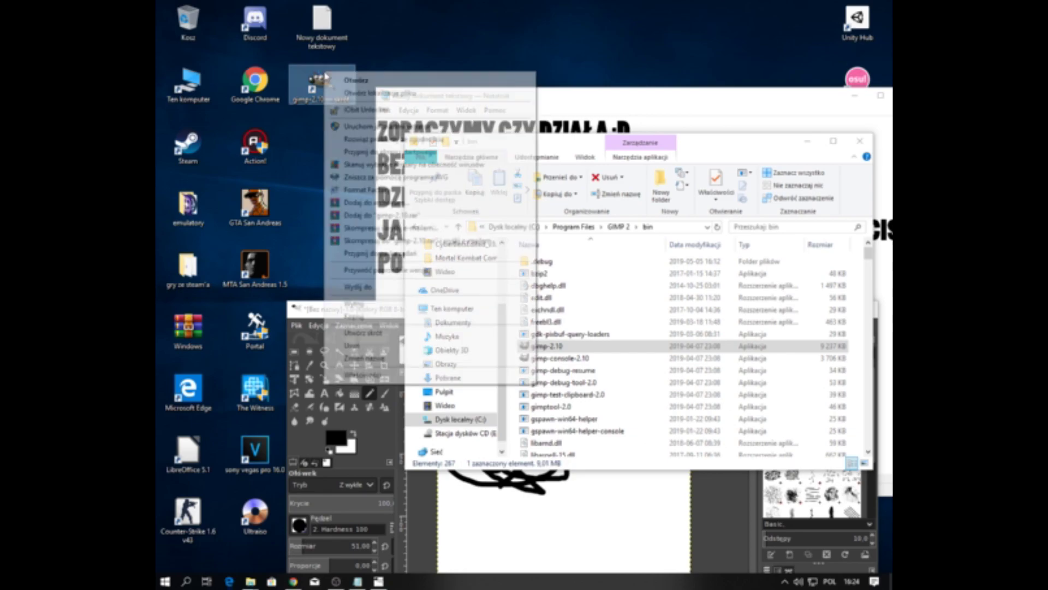
pyautogui.click(361, 363)
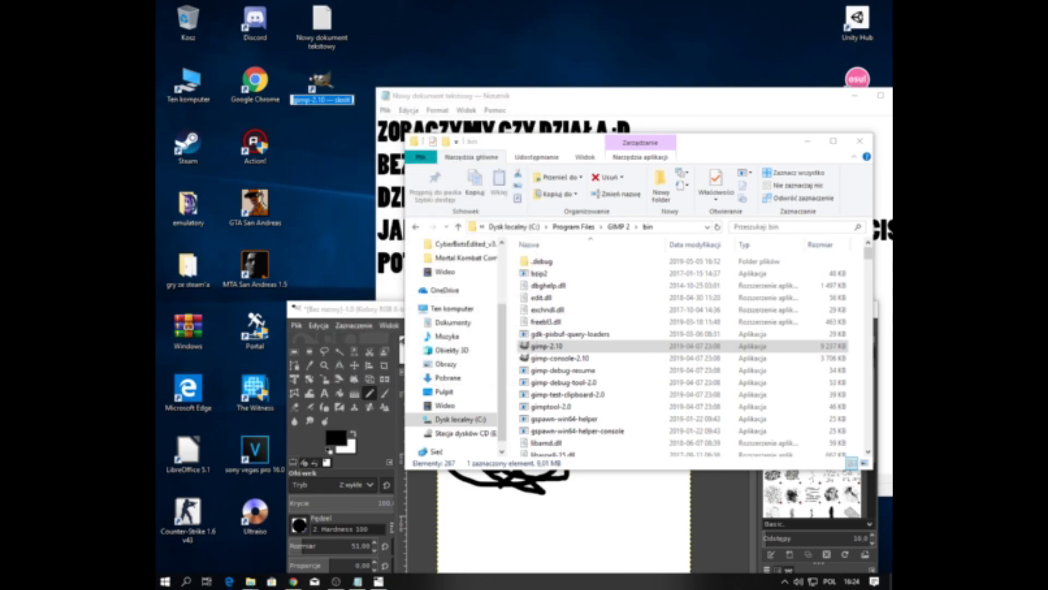
pyautogui.press('End')
pyautogui.hotkey('shift', 'Left')
pyautogui.hotkey('shift', 'Left')
pyautogui.hotkey('shift', 'Left')
pyautogui.press('Delete')
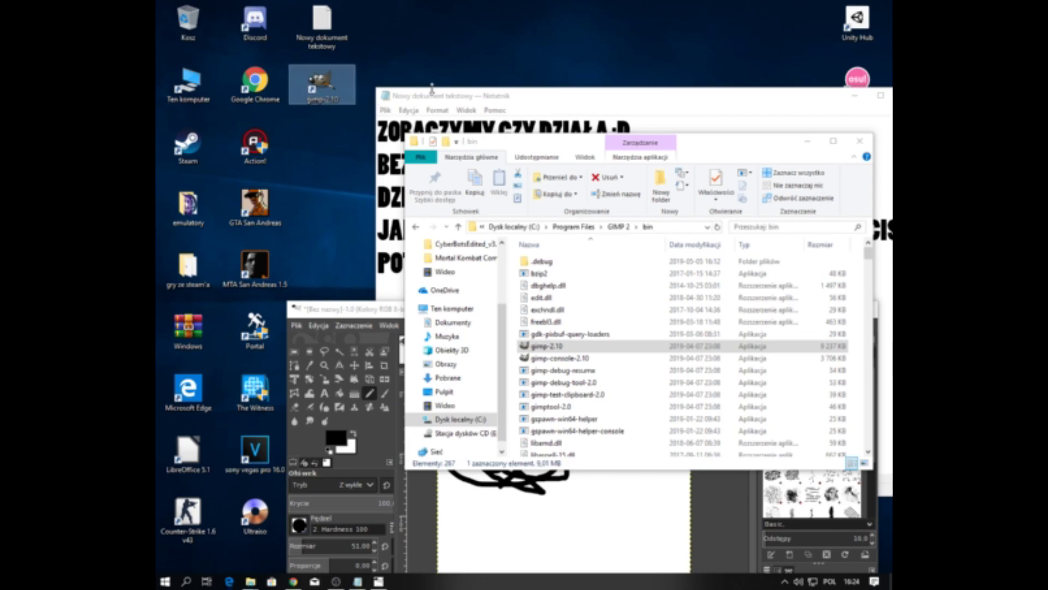
pyautogui.moveTo(415, 95); pyautogui.dragTo(375, 60)
# - Add the line 'USUWAMY SKRÓT I TO' about removing the shortcut suffix
pyautogui.write('IJ DO I NA PULPIT IUSUWAMY SK')
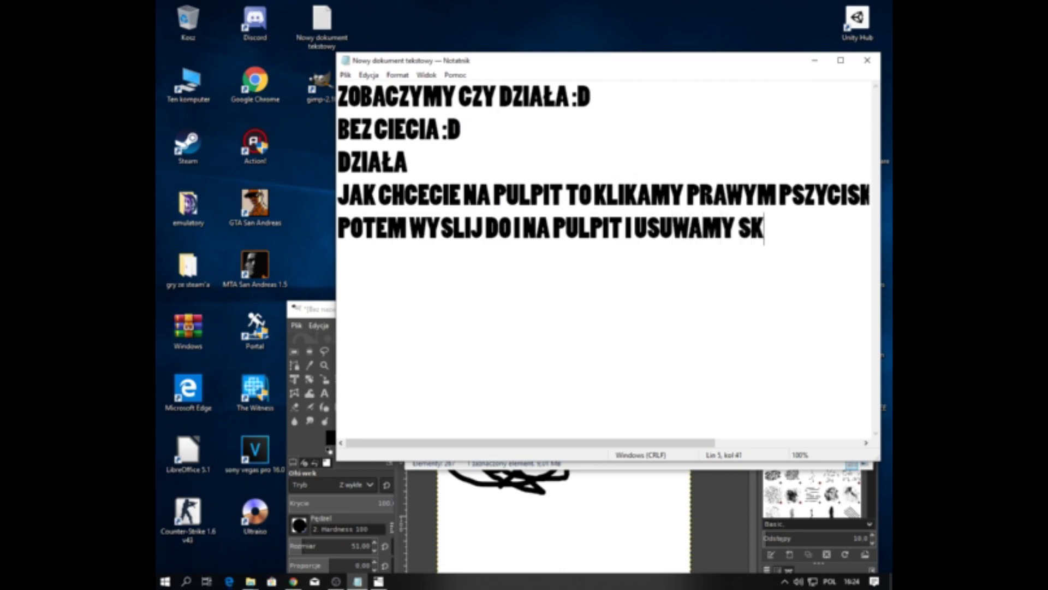
pyautogui.write('RÓT I TO')
pyautogui.press('Return')
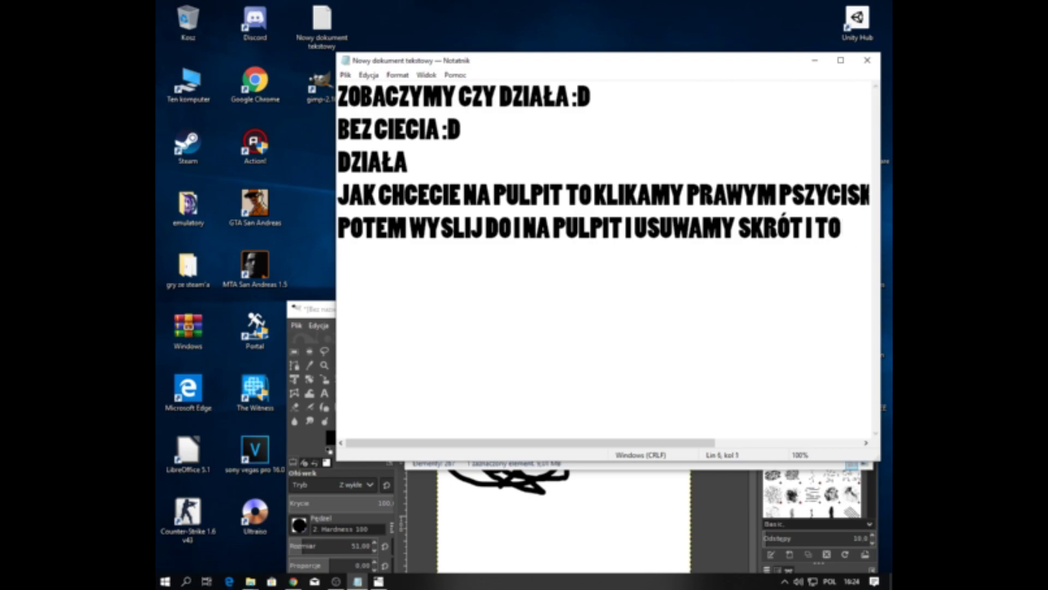
# - Add a thanks line: 'WSZYSTKO NA TEN PORADNIK DZIEKI ZA OGLĄDANIE TEGO ODCINKA…'
pyautogui.write('WSZYSTKO NA TEN PO')
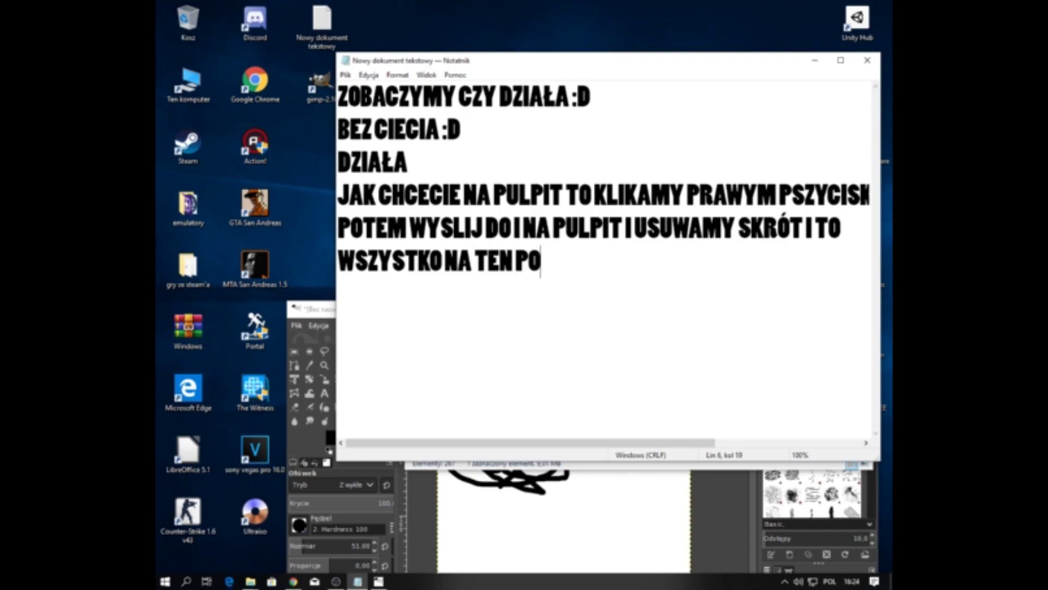
pyautogui.write('RADNIK DZIEK')
pyautogui.press('BackSpace')
pyautogui.press('BackSpace')
pyautogui.write('E')
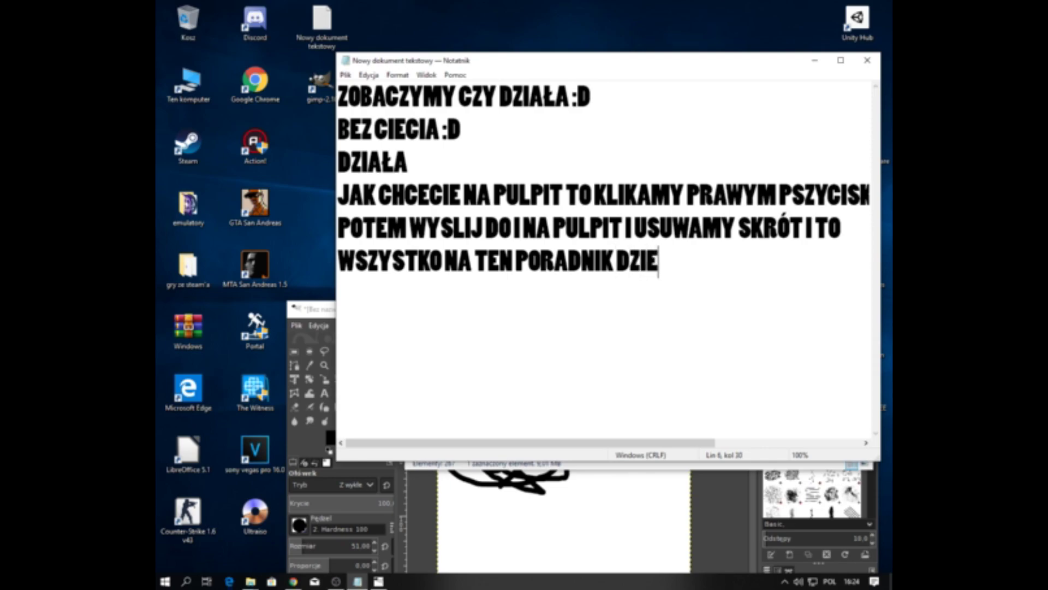
pyautogui.write('KI ZA ')
pyautogui.write('OGLA')
pyautogui.press('BackSpace')
pyautogui.write('Ą')
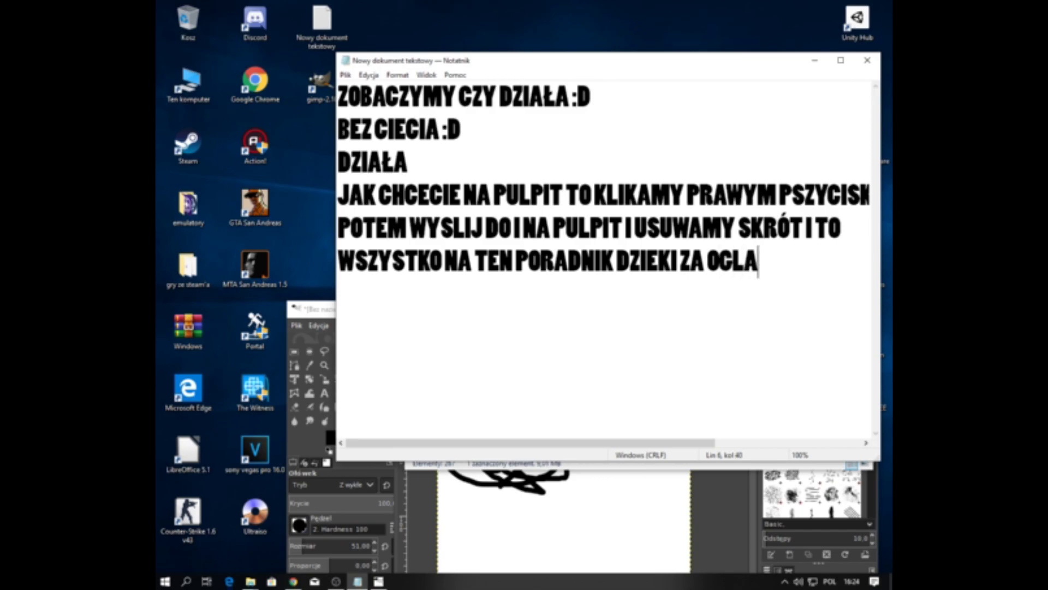
pyautogui.write('DF')
pyautogui.press('BackSpace')
pyautogui.write('A')
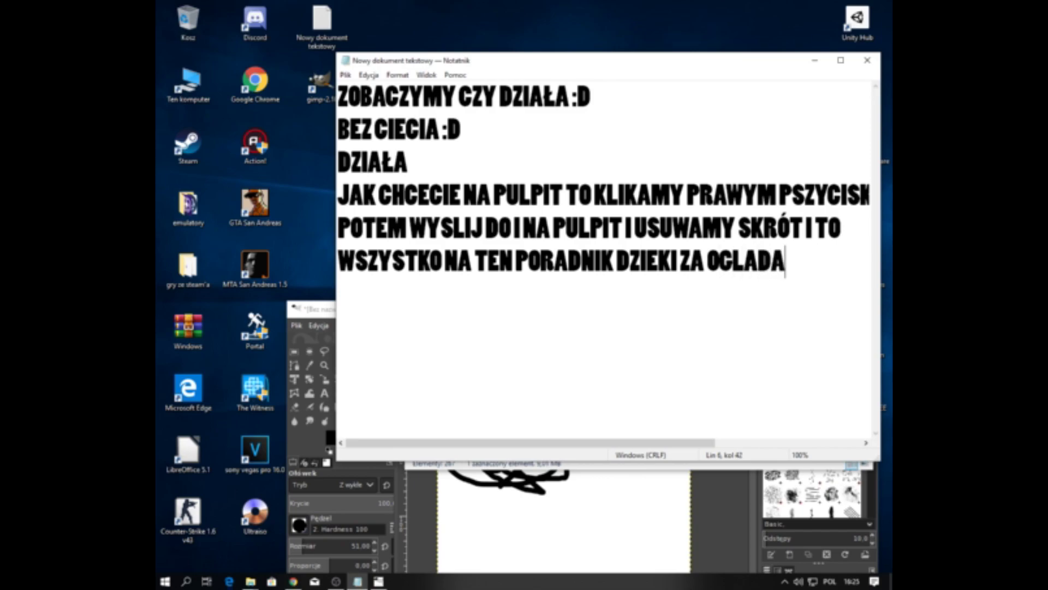
pyautogui.write('NIE ')
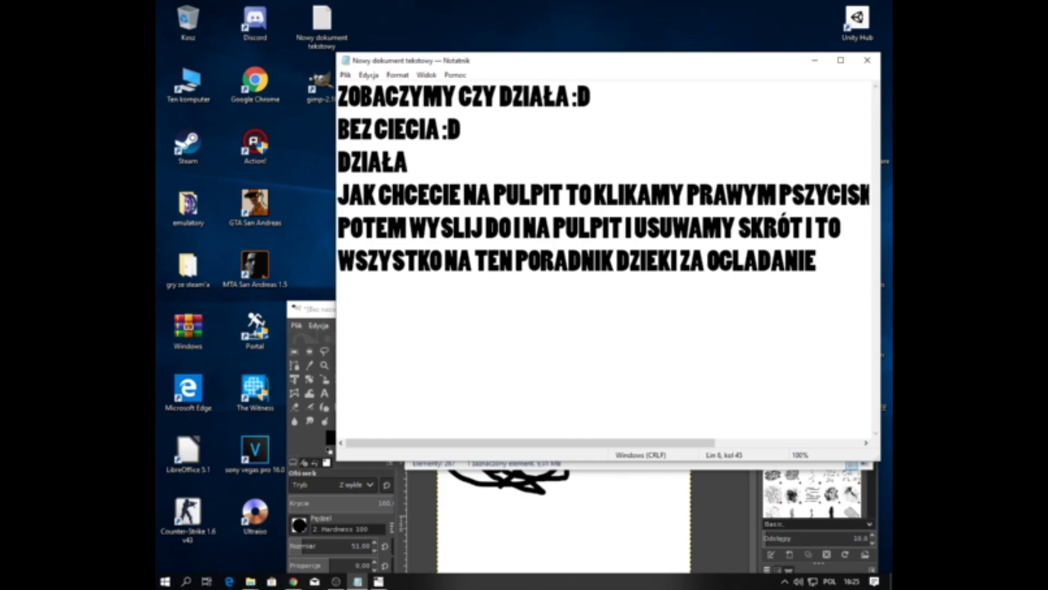
pyautogui.write('T')
pyautogui.write('EGO ODCINKA JE')
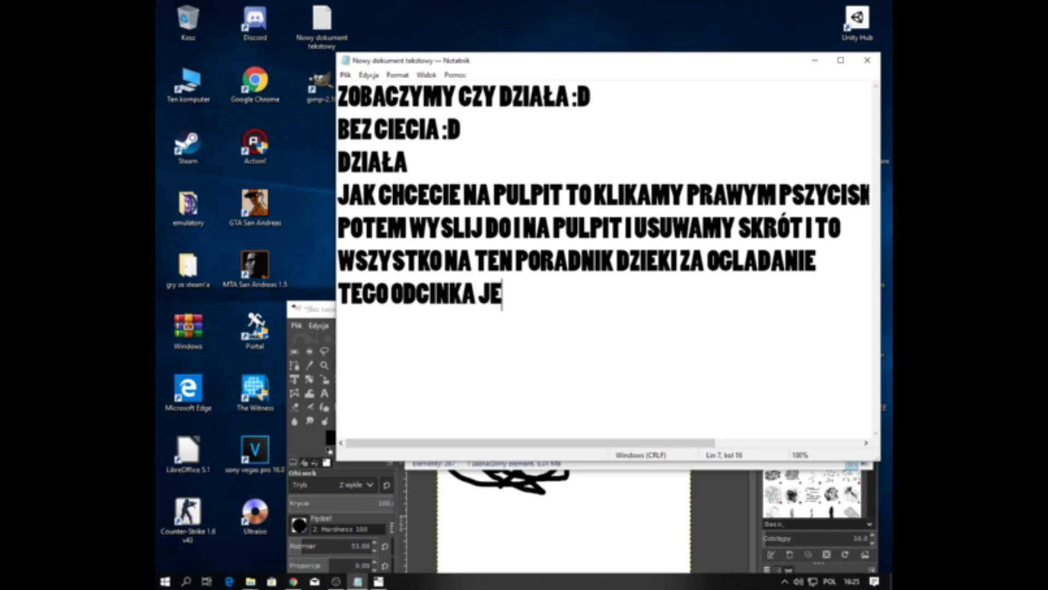
pyautogui.write('SLI CI SIE SPODOBA')
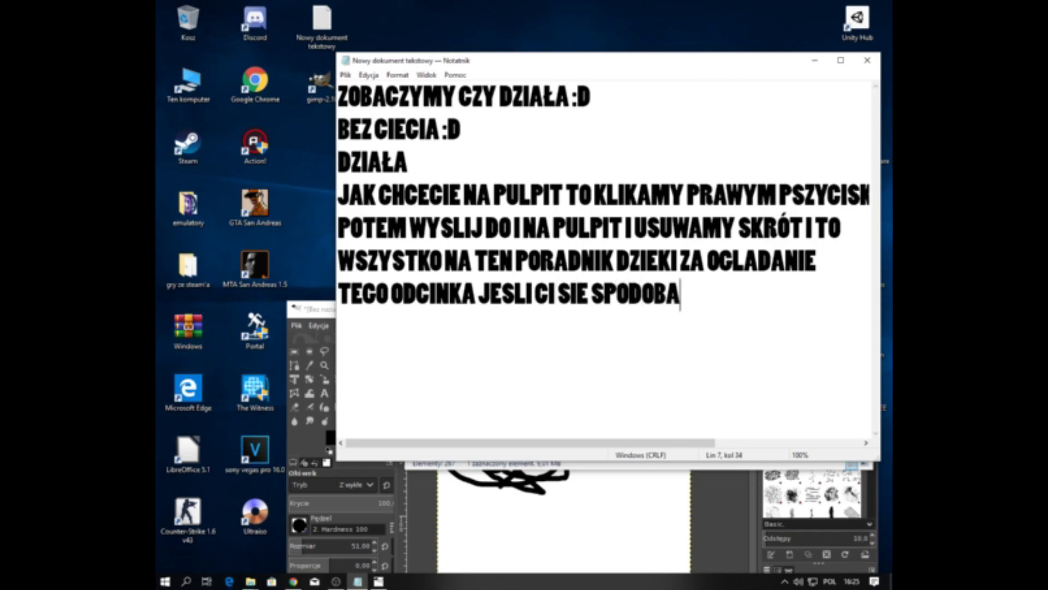
pyautogui.write('Ł P')
pyautogui.write('OR')
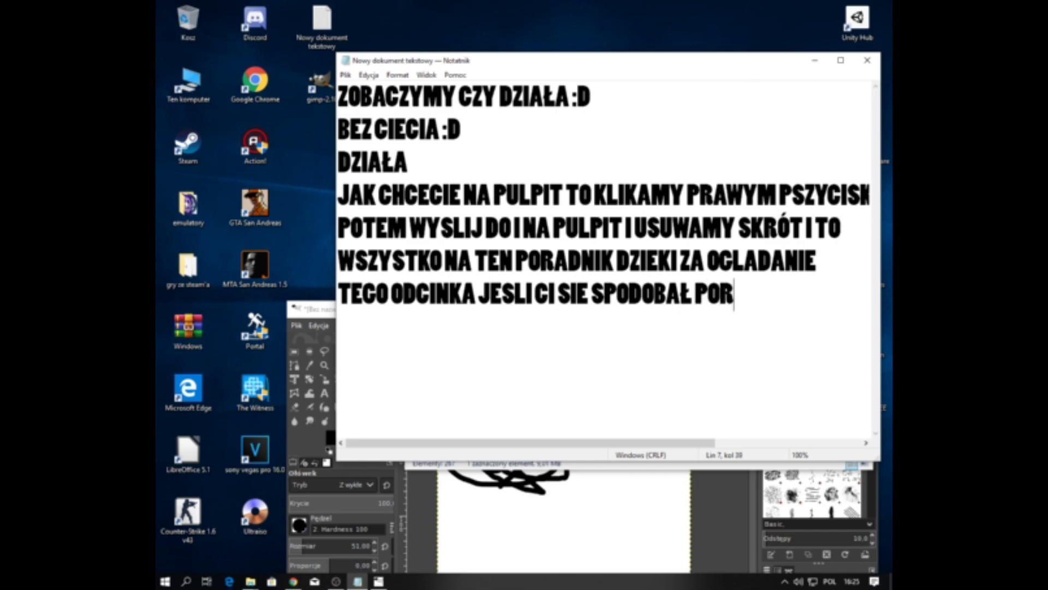
pyautogui.write('ADNIK')
# - Add the like-and-subscribe line and close with 'I DZWONECZKA DZIEKI :D'
pyautogui.press('Return')
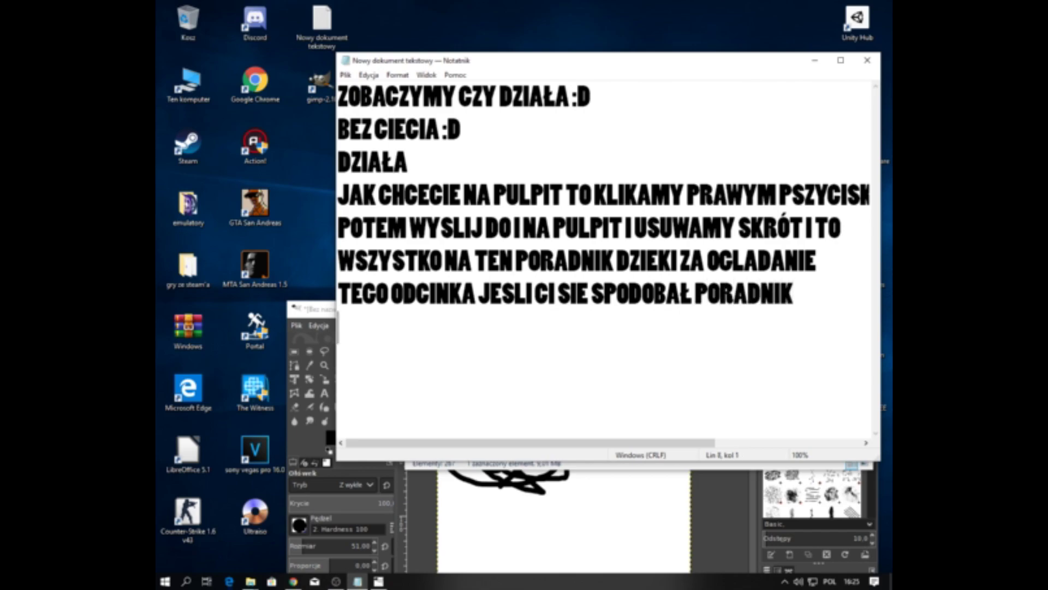
pyautogui.write('NIE ZAPOMNI')
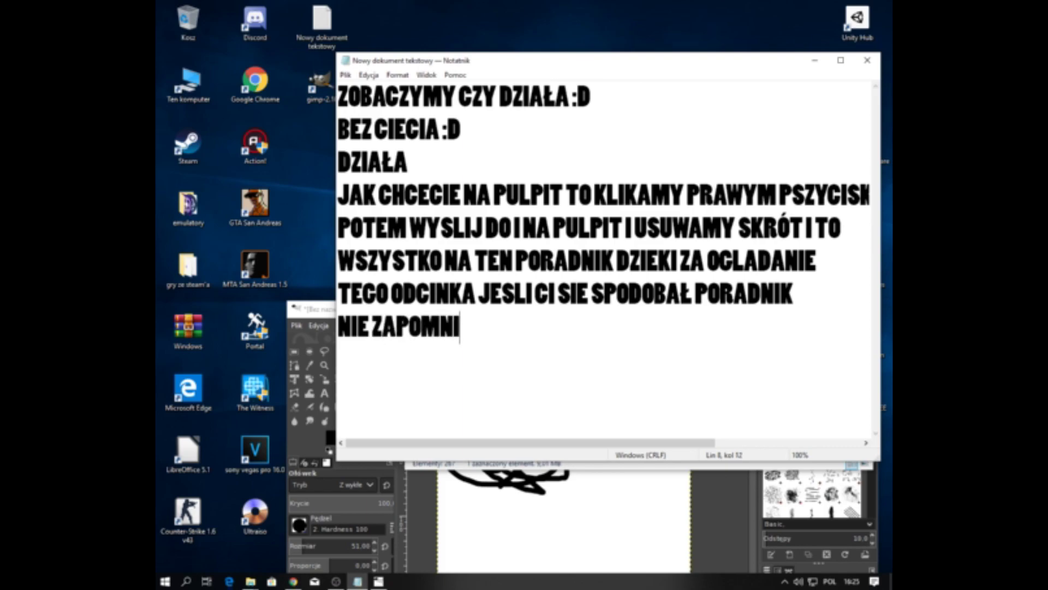
pyautogui.write('J DA')
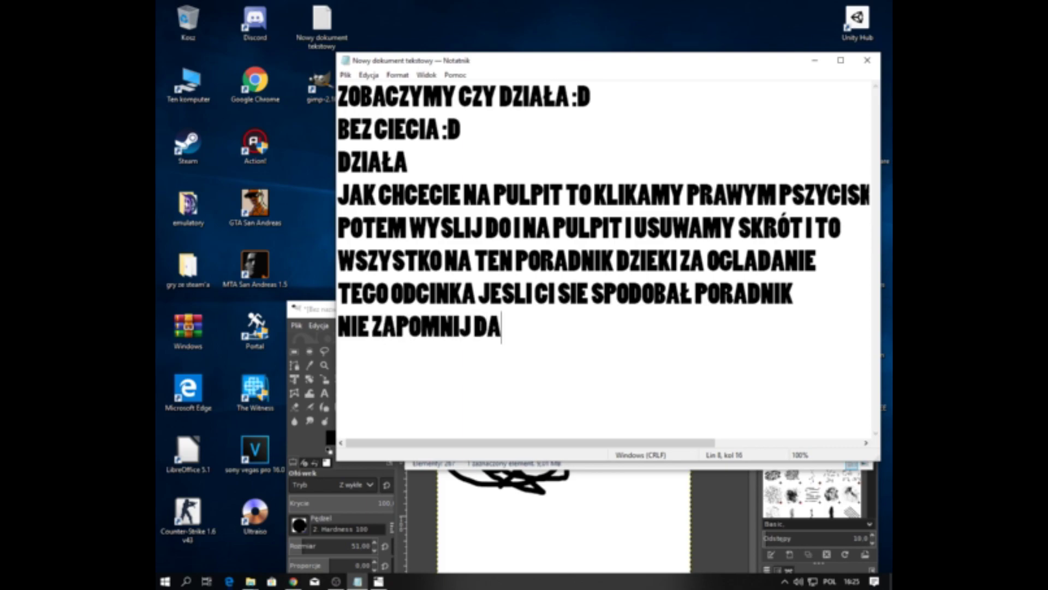
pyautogui.write('C ŁAPKI W ')
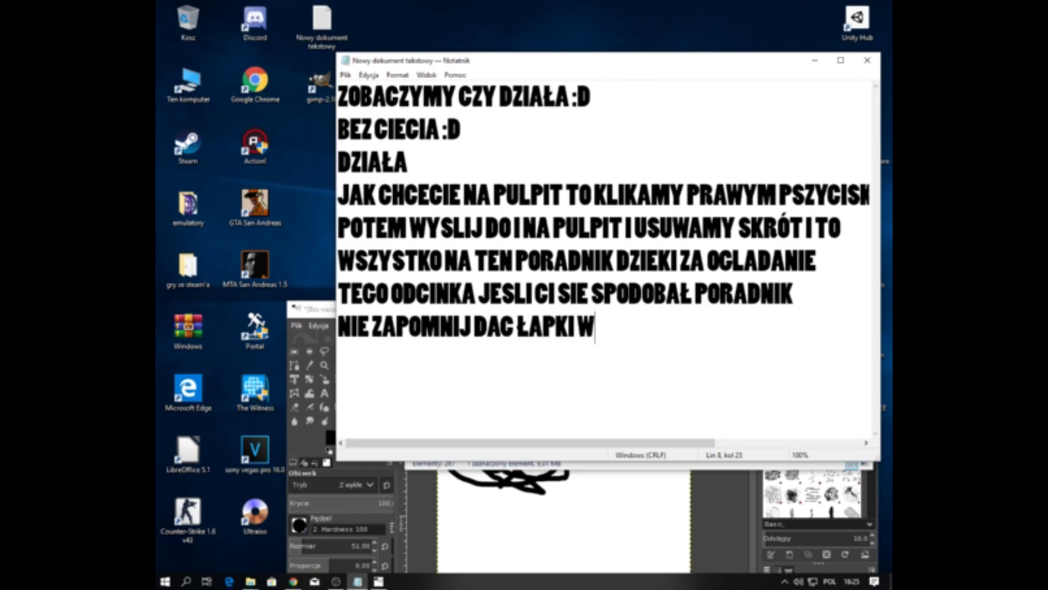
pyautogui.write('CÓRE ')
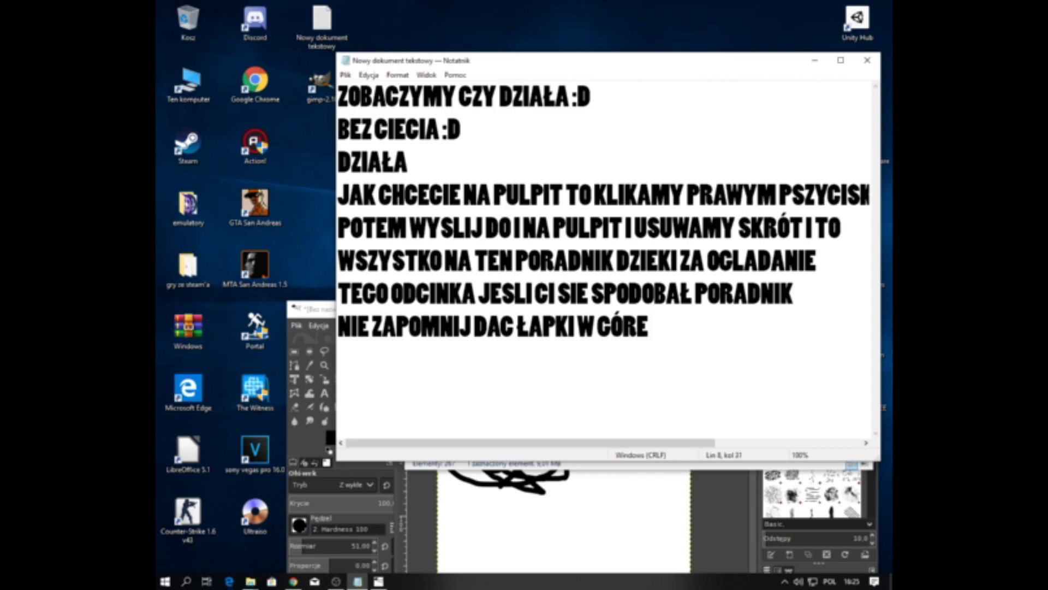
pyautogui.write('I SÓBSKRYB')
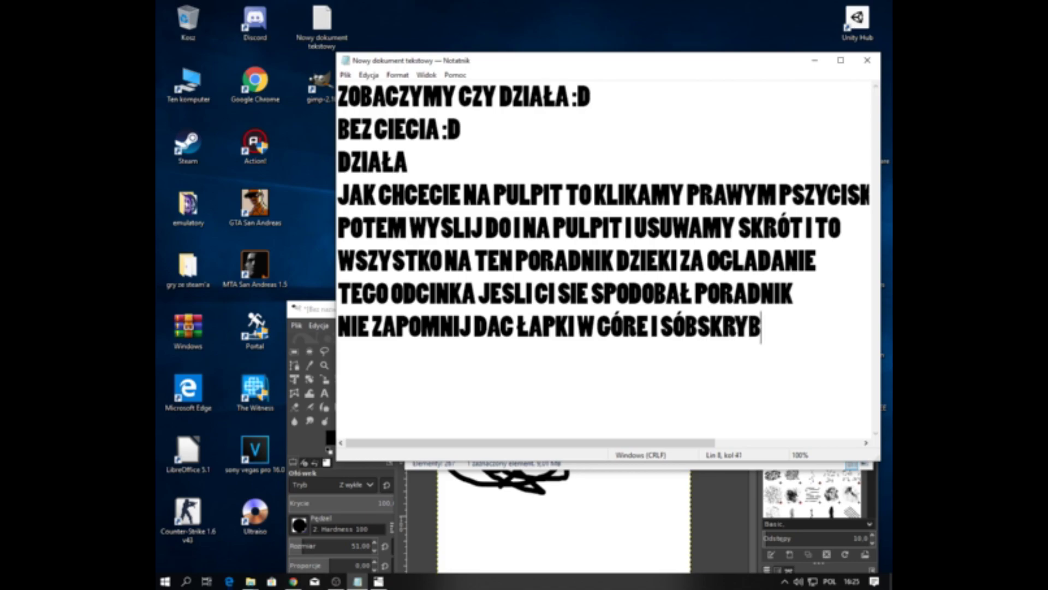
pyautogui.write('CJI')
pyautogui.press('Return')
pyautogui.write('I DZWO')
pyautogui.press('BackSpace')
pyautogui.write('ONECZKA DZIĘ')
pyautogui.press('BackSpace')
pyautogui.write('EKI ')
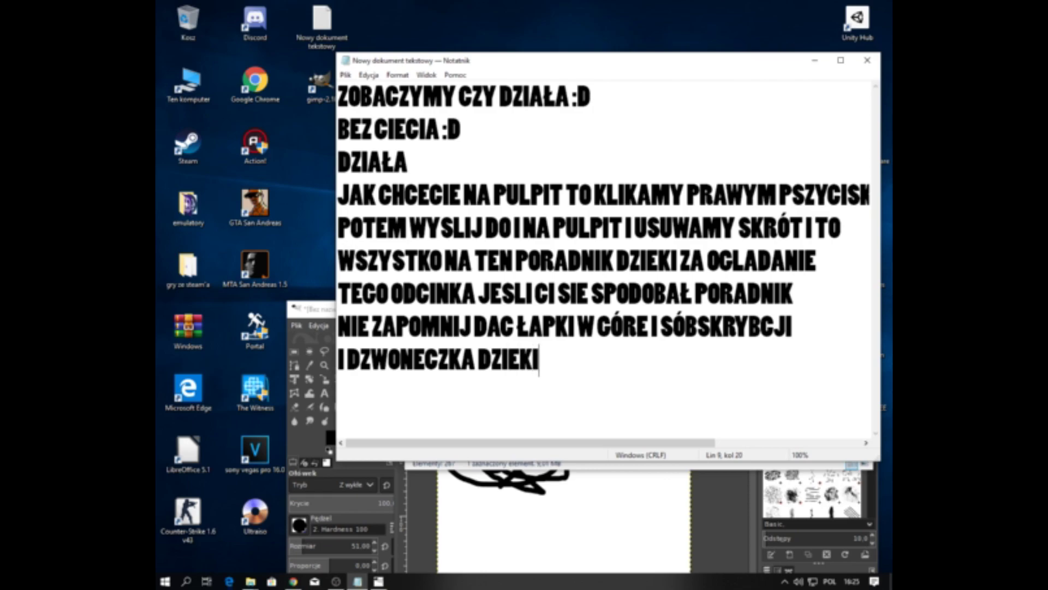
pyautogui.write(':D')
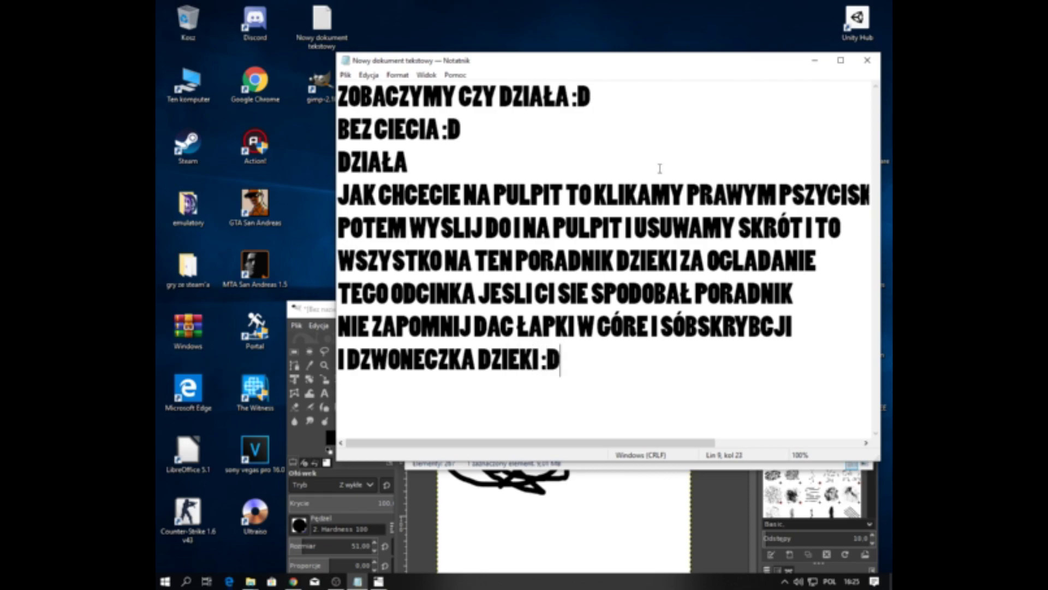
pyautogui.moveTo(490, 160); pyautogui.dragTo(338, 94)
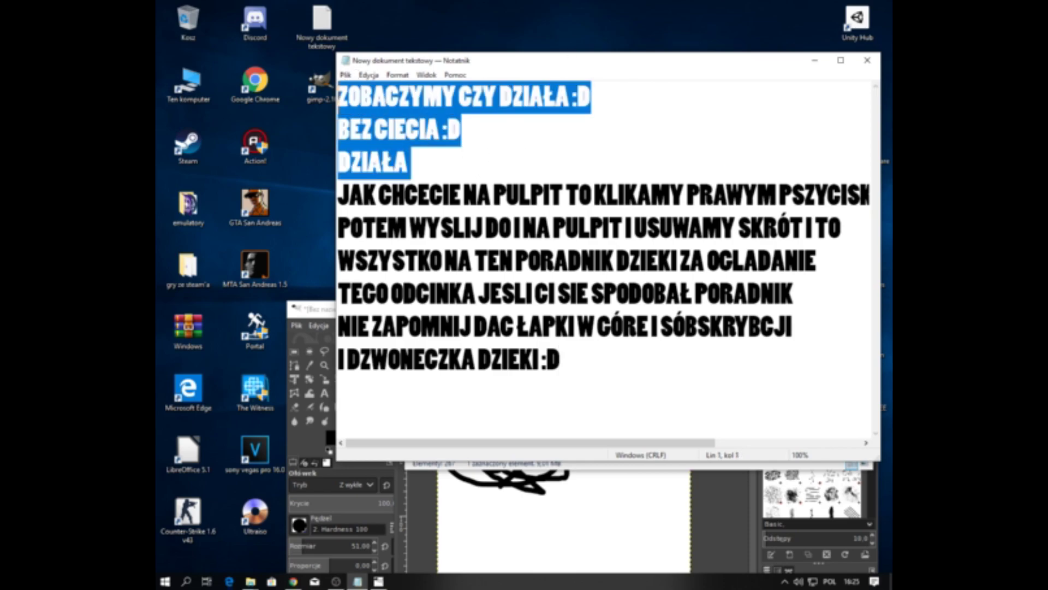
# - Delete the note's first three test lines and clear the leftover selection
pyautogui.press('Delete')
pyautogui.click(817, 131)
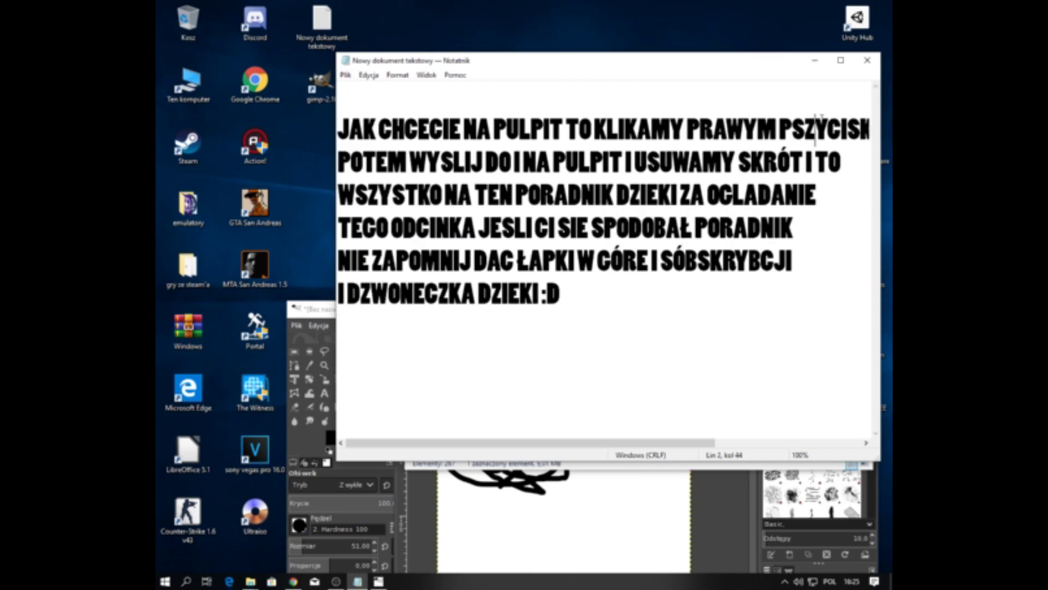
pyautogui.moveTo(338, 124); pyautogui.dragTo(864, 160)
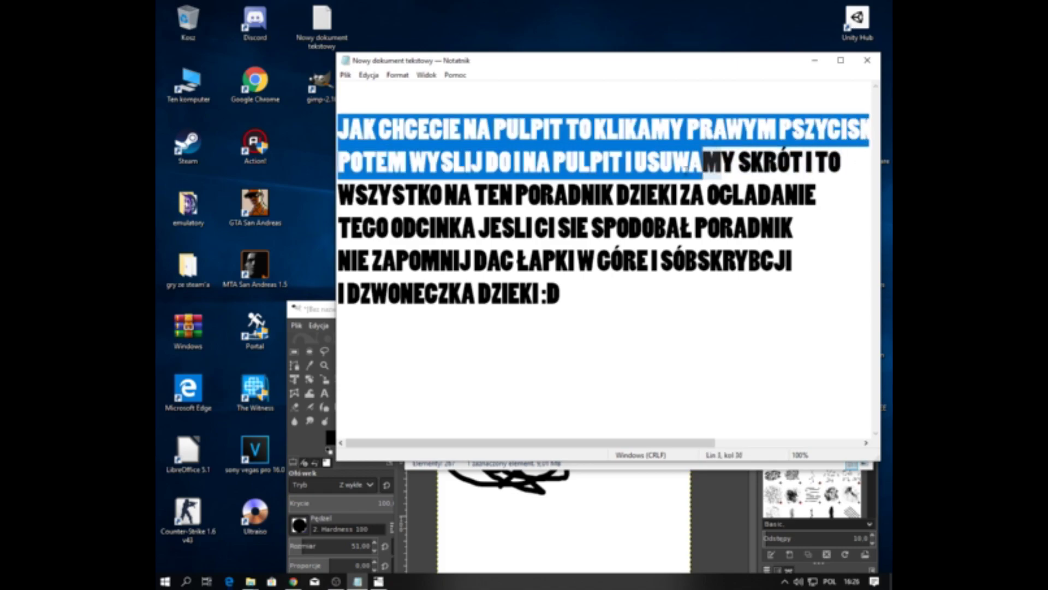
pyautogui.moveTo(864, 167); pyautogui.dragTo(616, 195)
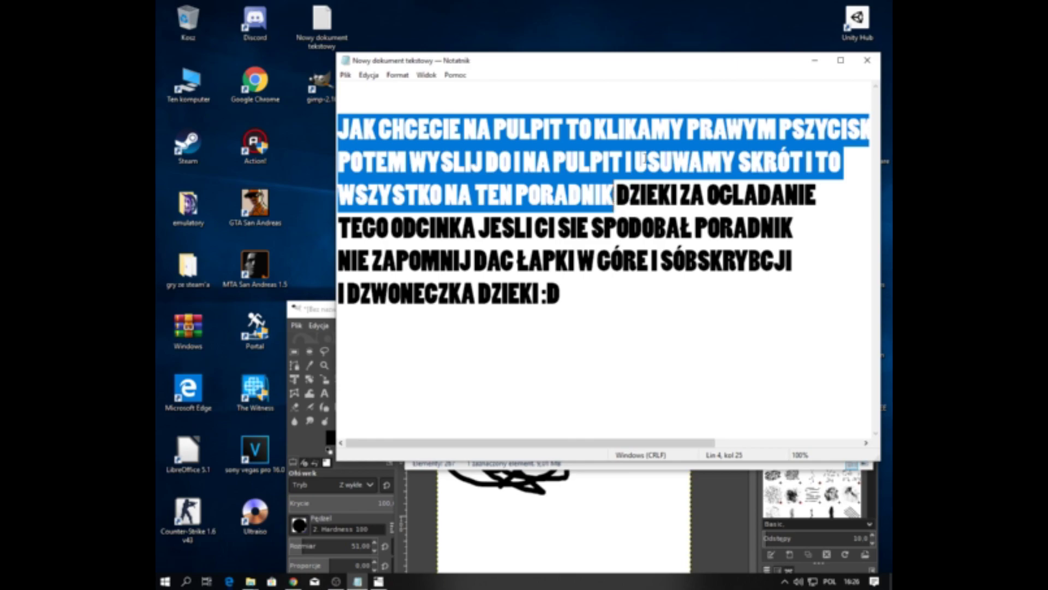
pyautogui.click(616, 195)
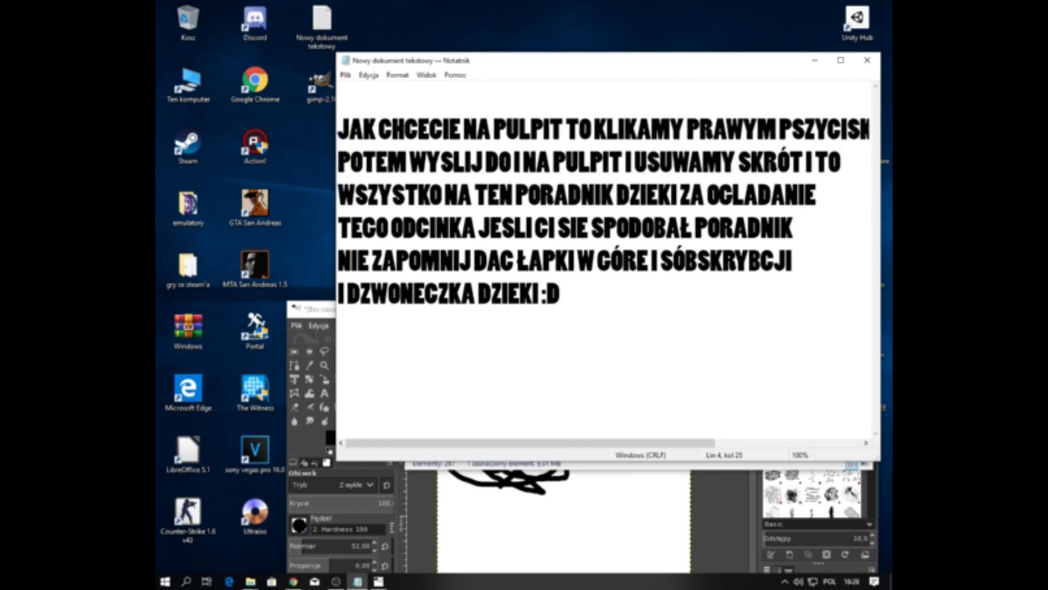